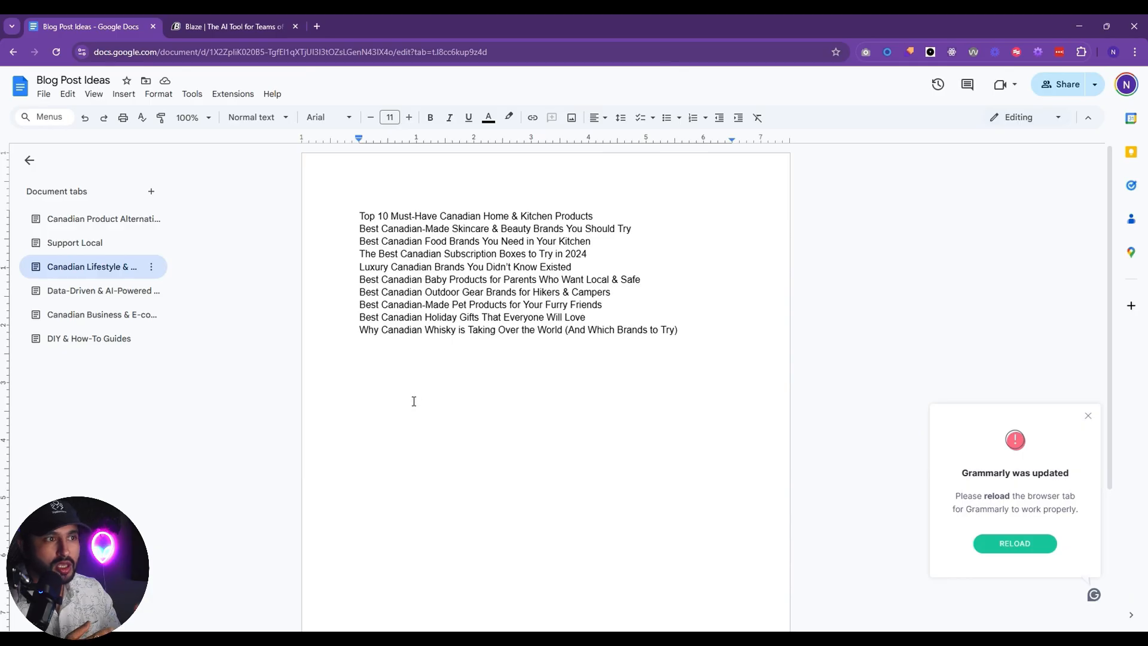
Look through the blog idea tabs and copy "Best Canadian-Made Skincare & Beauty Brands You Should Try" from the Canadian Lifestyle tab.
click(90, 220)
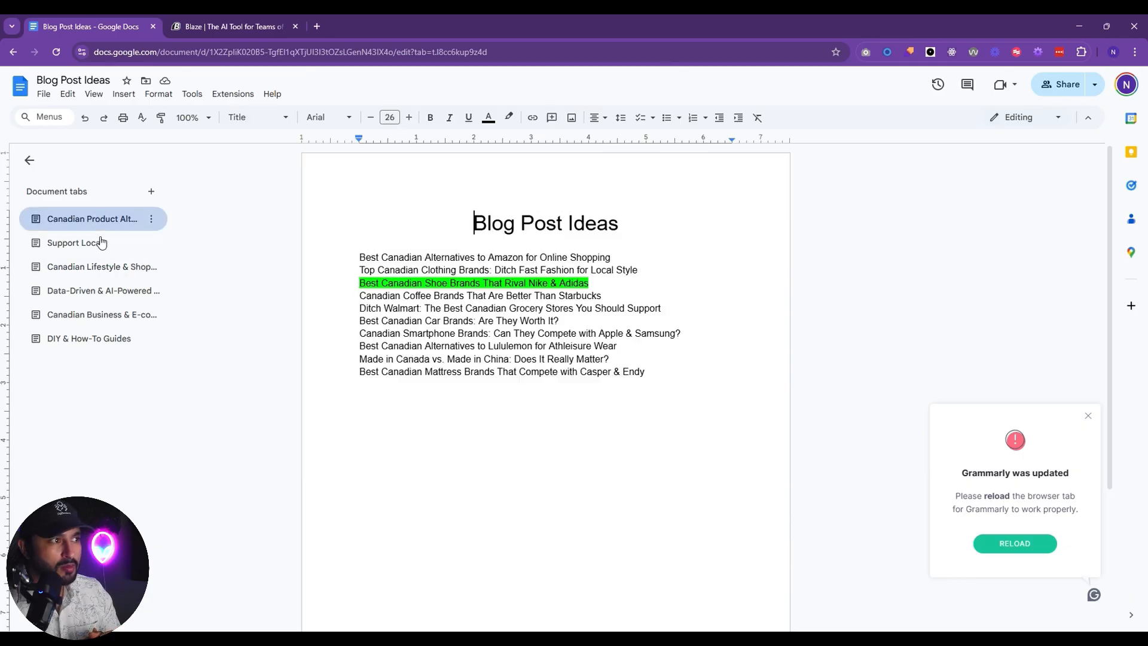
click(100, 267)
click(88, 338)
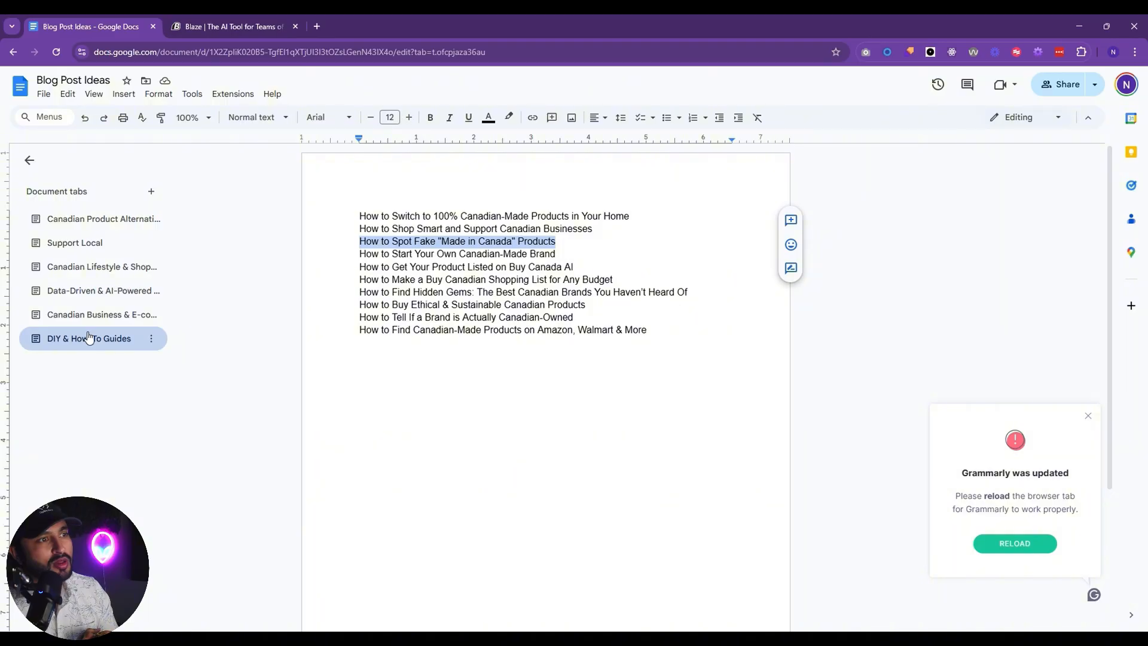
click(90, 314)
click(96, 291)
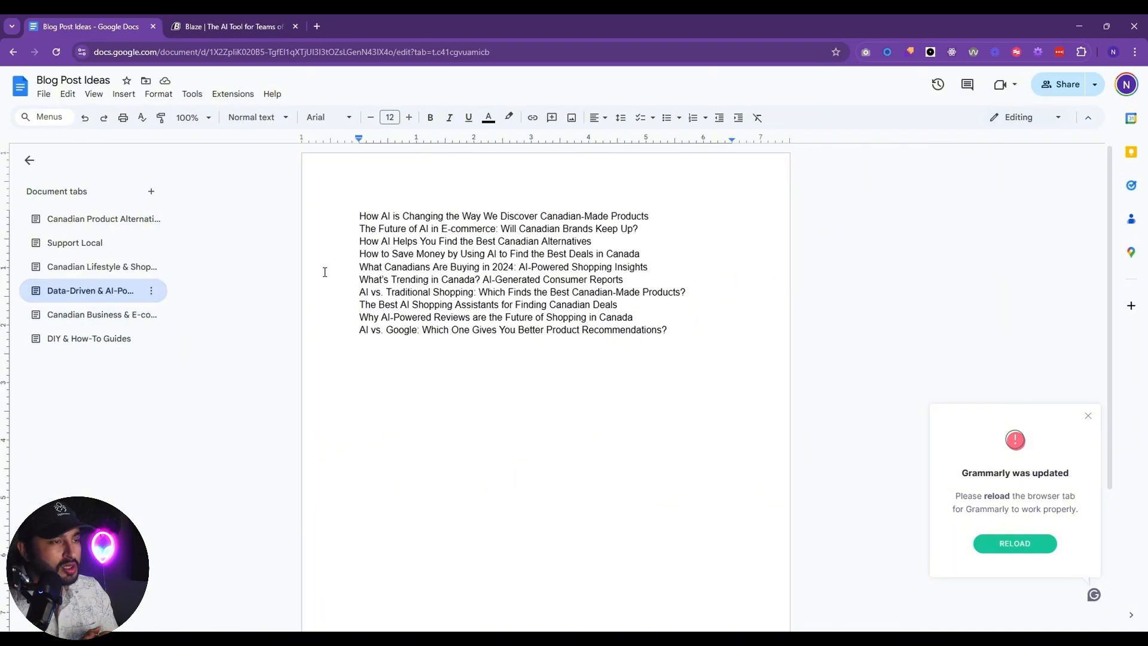
click(107, 270)
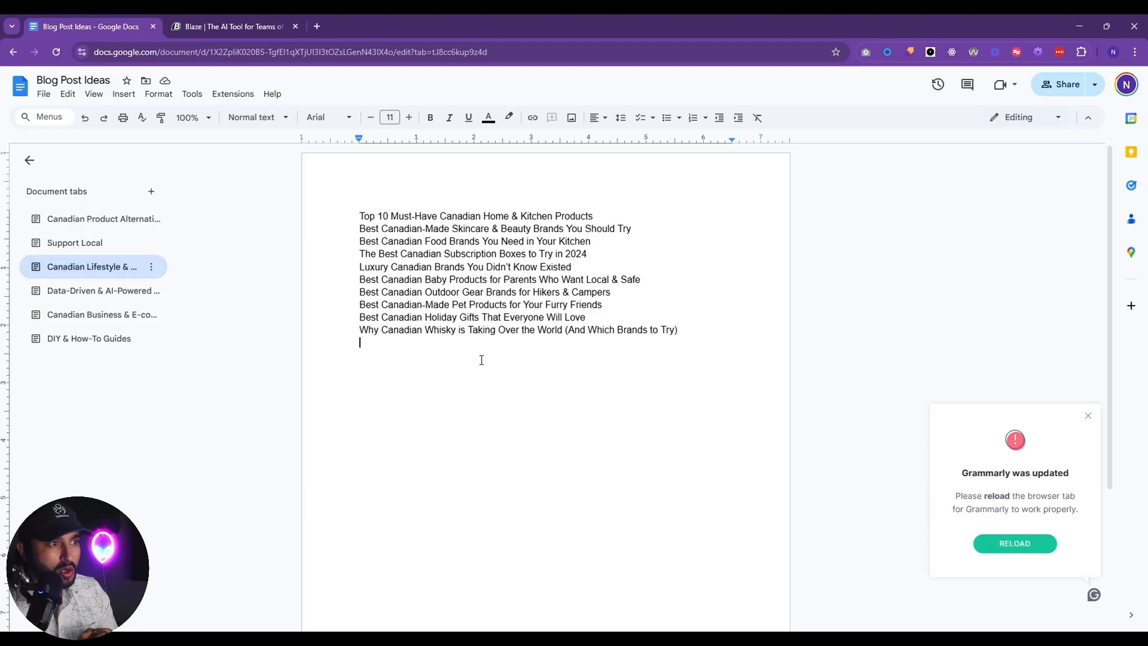
triple_click(412, 228)
key(ctrl+c)
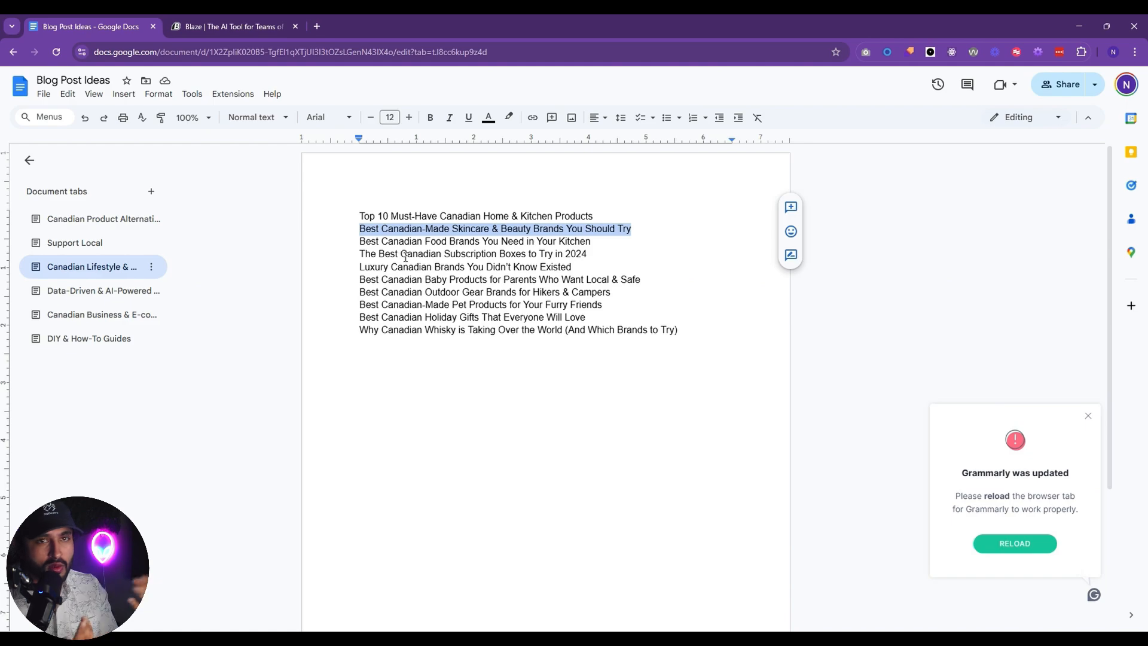
click(691, 275)
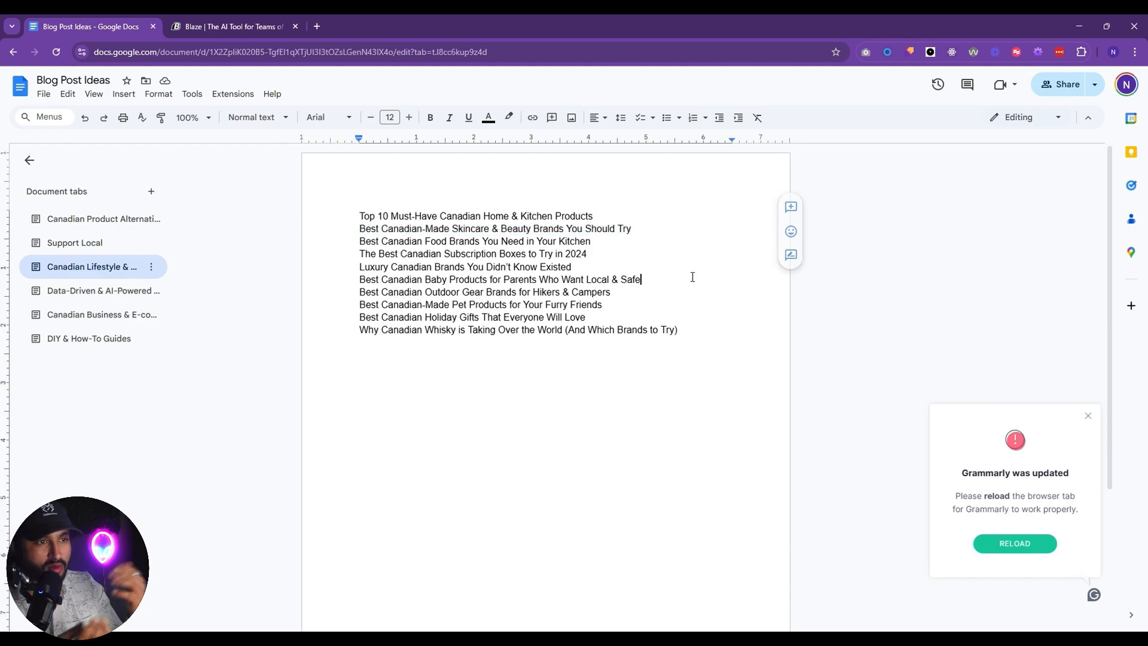
Switch to Blaze, log in to the workspace, and start a new Blog Post.
click(240, 26)
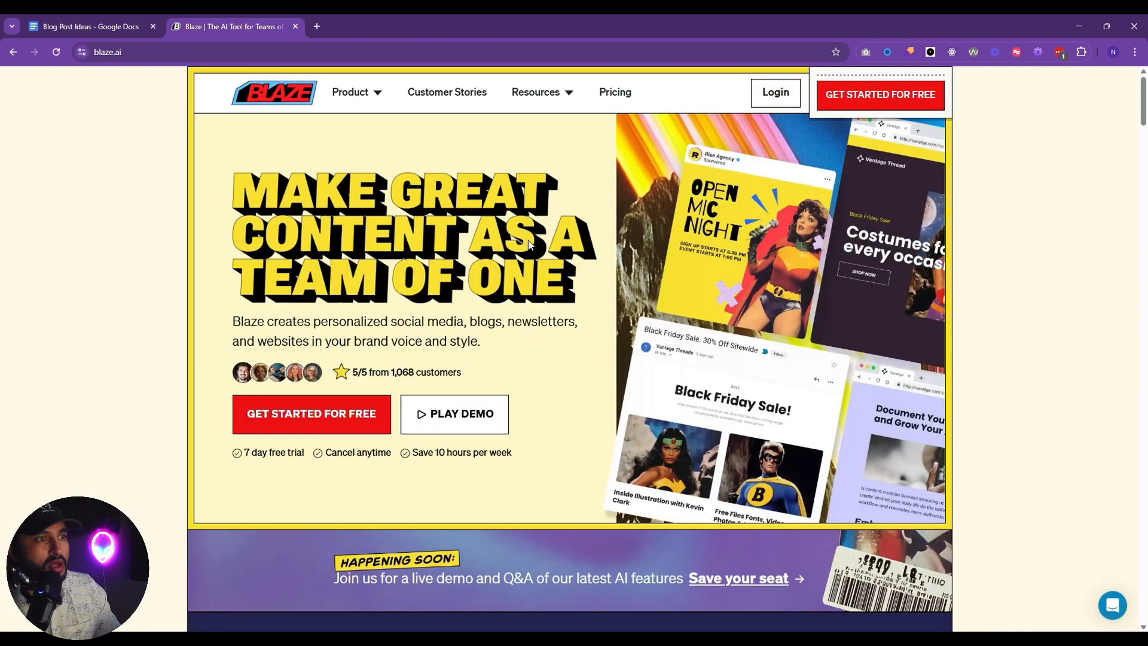
click(773, 101)
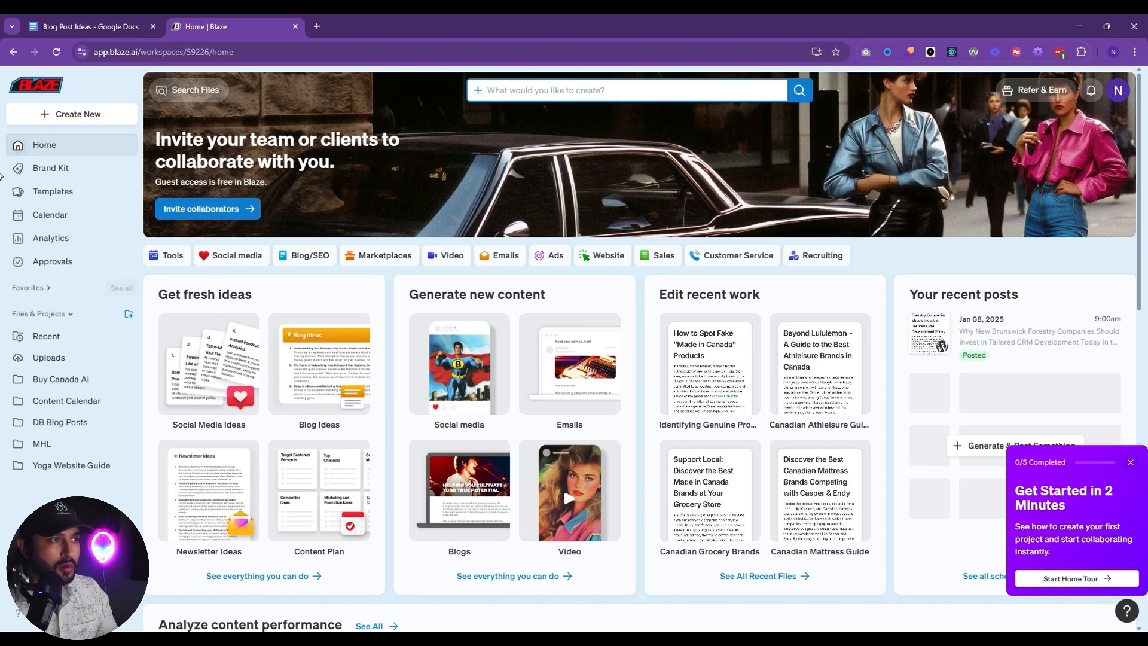
click(88, 115)
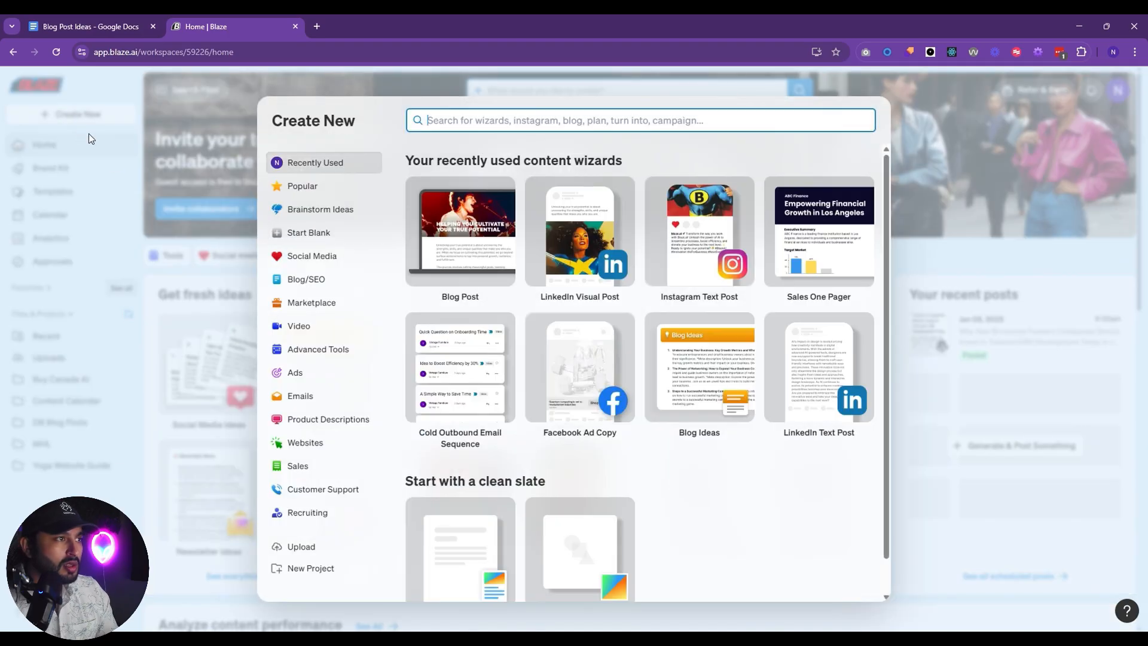
click(455, 256)
Paste the copied skincare title as the topic, accept the suggested continuation, and have Blaze autofill the remaining fields.
key(ctrl+v)
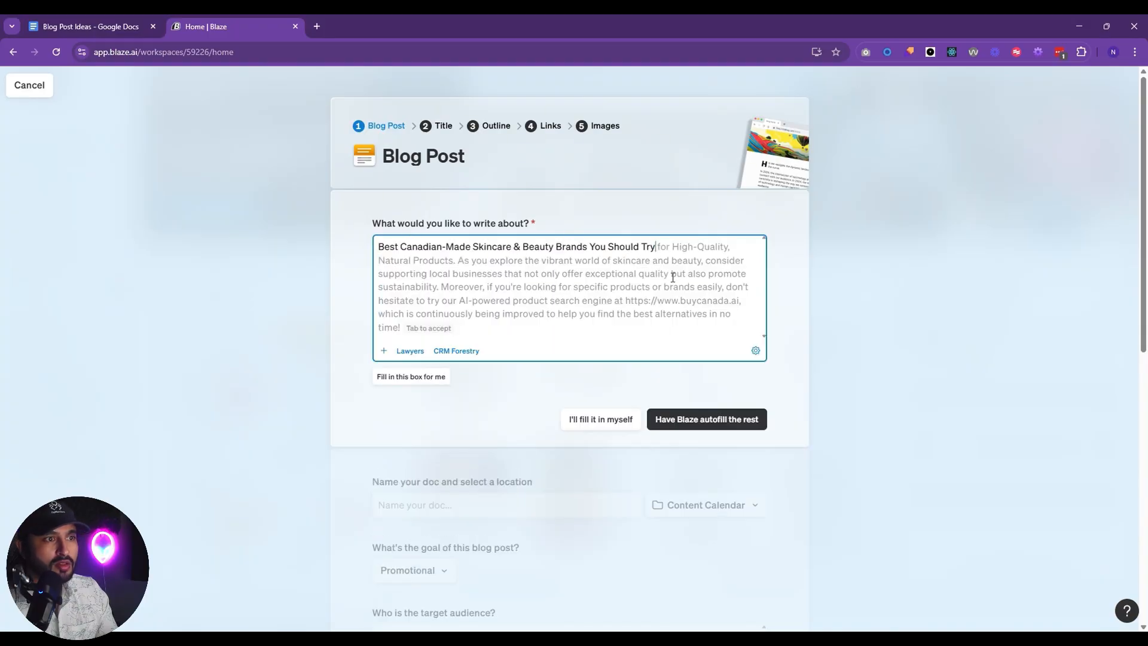
key(Tab)
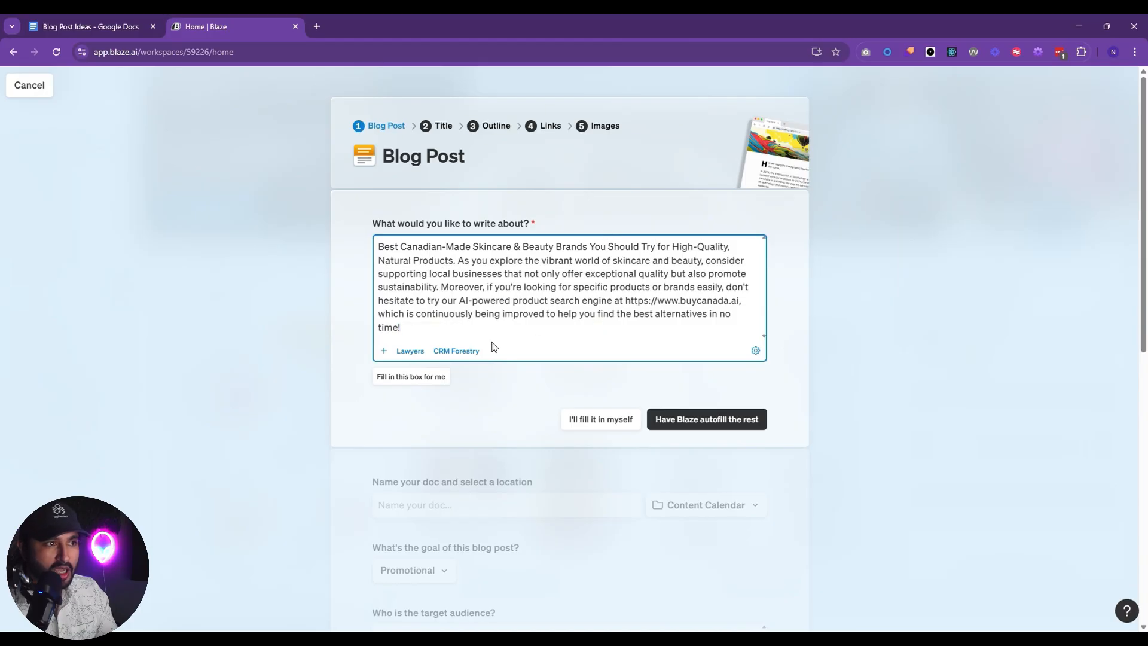
click(682, 425)
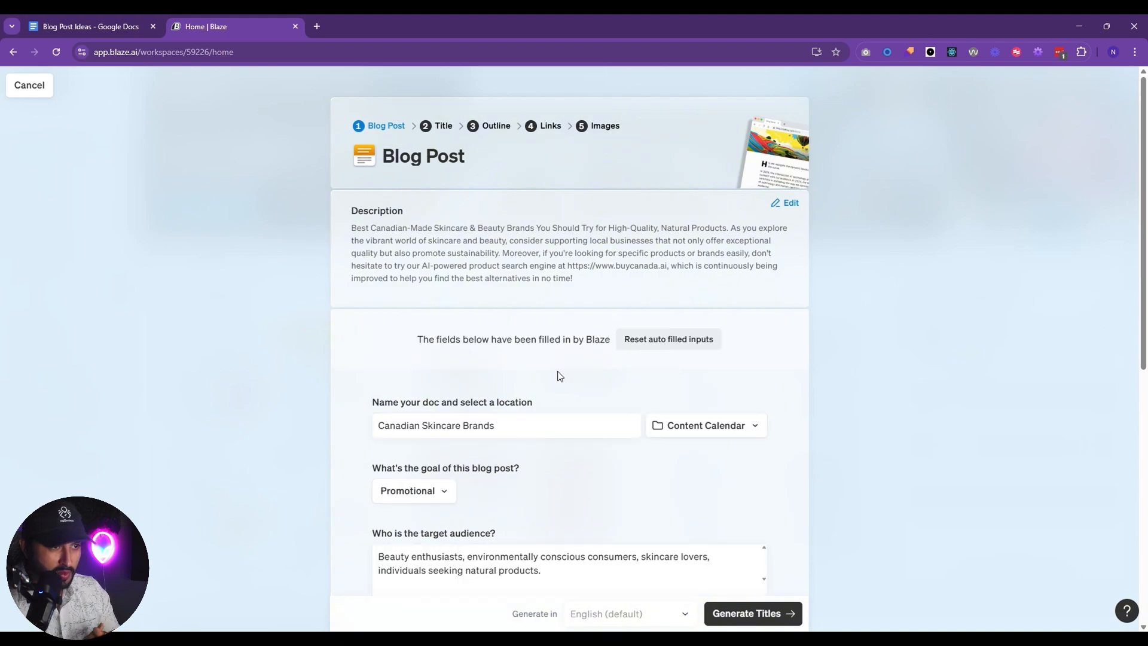
Review the autofilled document name and target audience, and check the blog post goal options, keeping Promotional.
scroll(556, 378, down, 2)
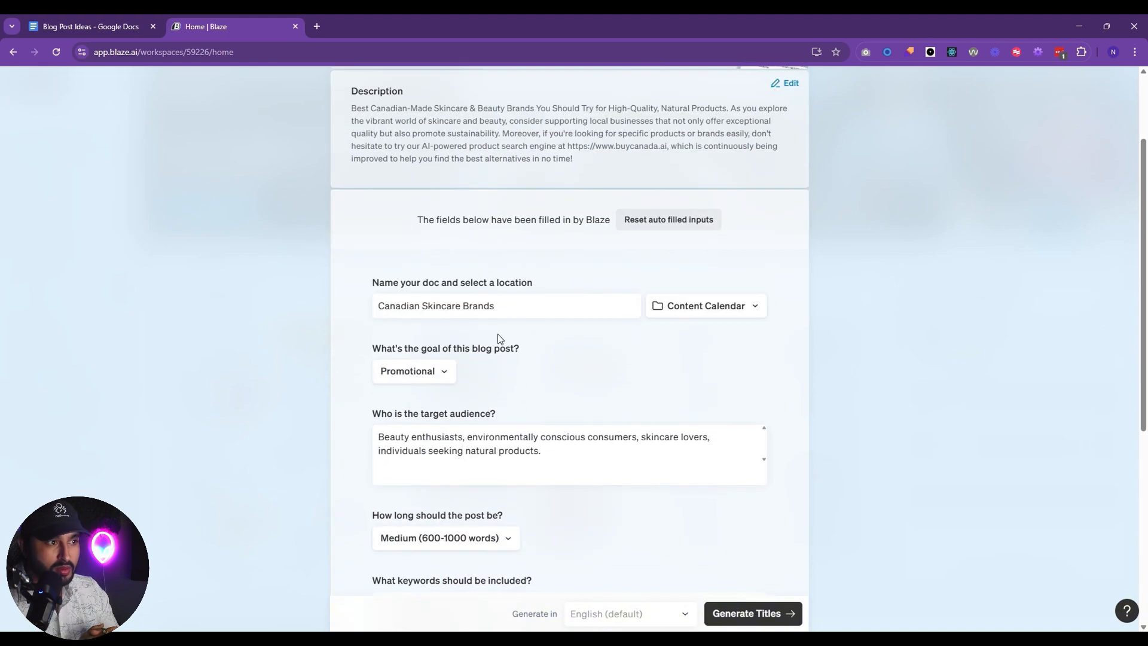
scroll(540, 332, down, 2)
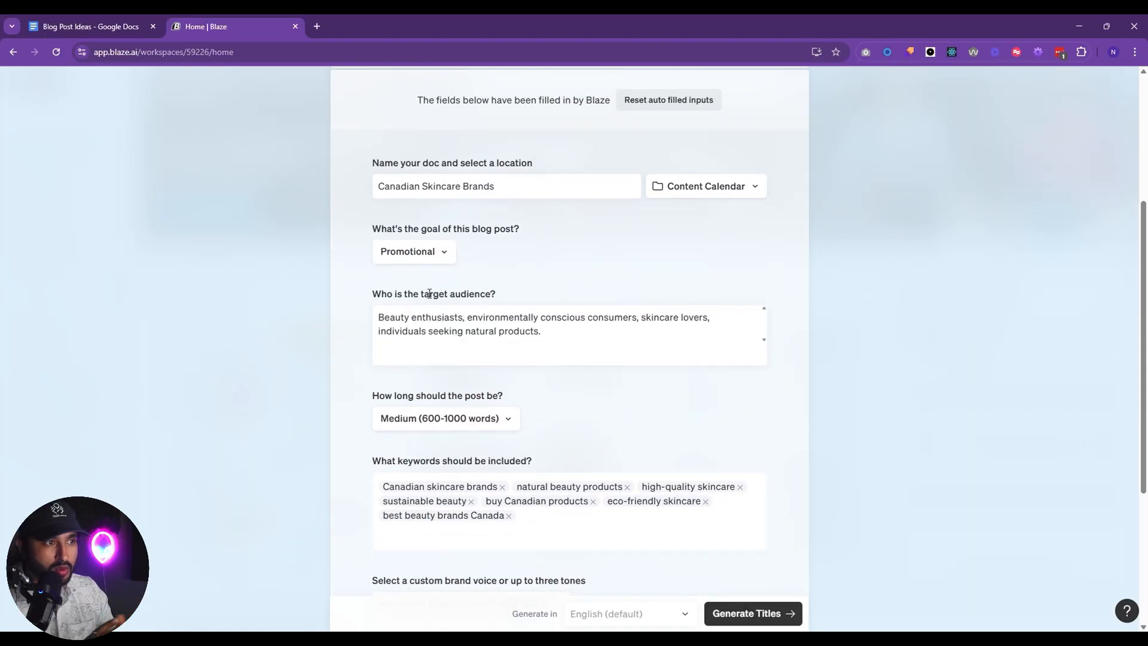
click(442, 253)
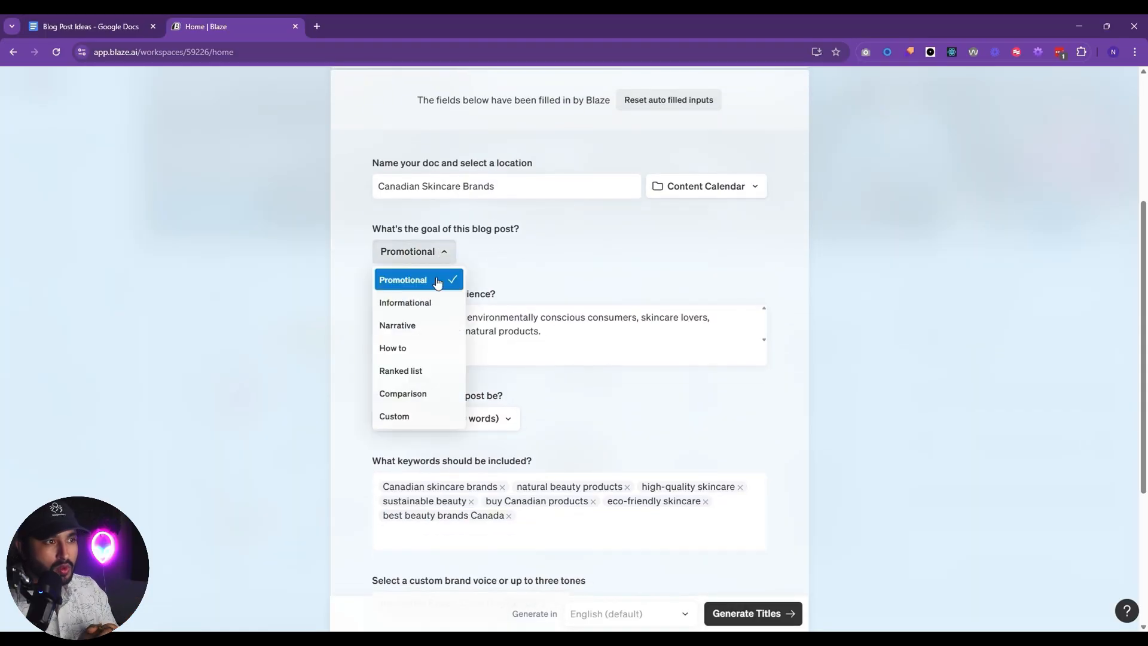
scroll(422, 358, up, 1)
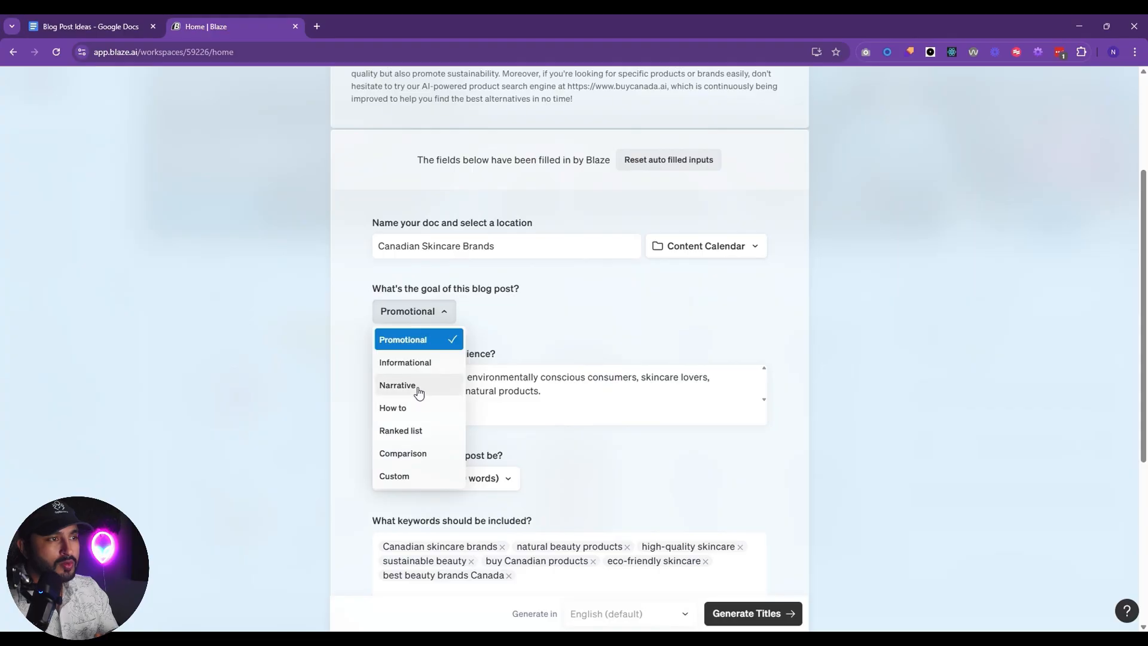
click(441, 346)
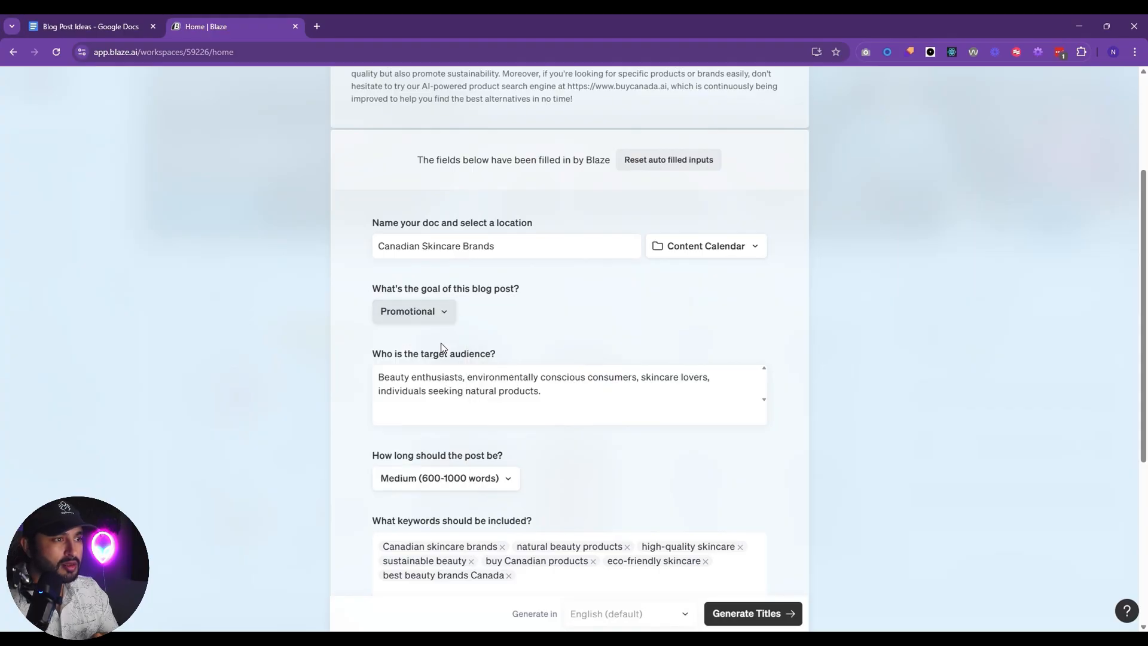
scroll(545, 368, down, 1)
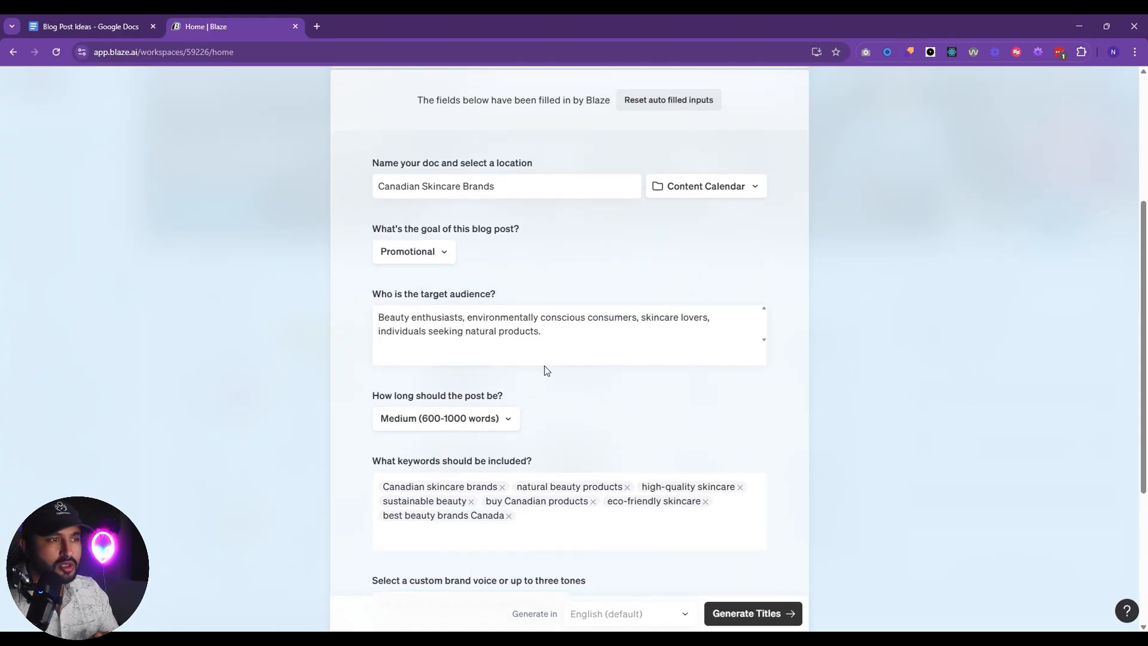
Review the post length and keywords, and check the available brand voices and tones, keeping Innovative Expert Voice (DigiBenders).
scroll(545, 370, down, 3)
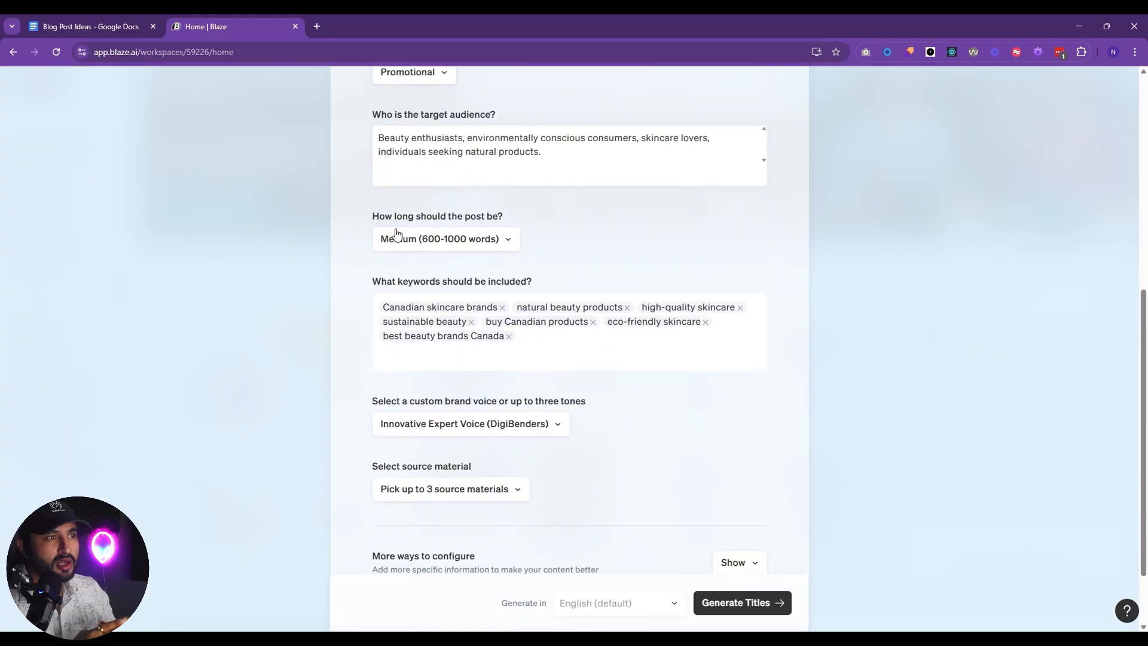
scroll(420, 156, up, 1)
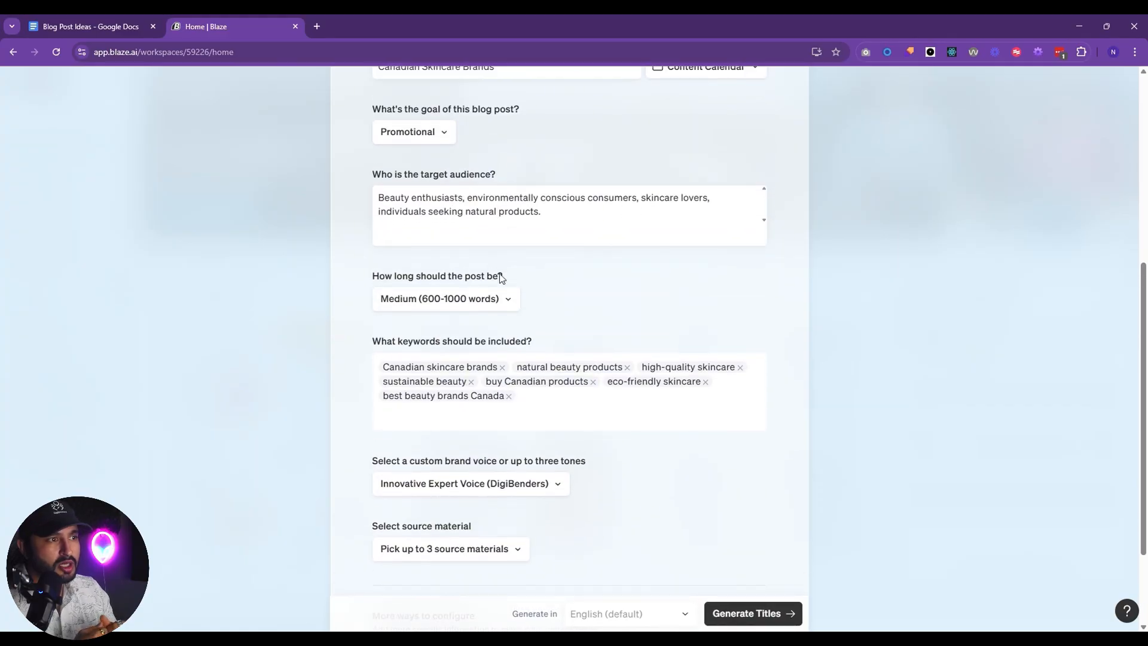
scroll(368, 302, down, 1)
scroll(490, 323, down, 2)
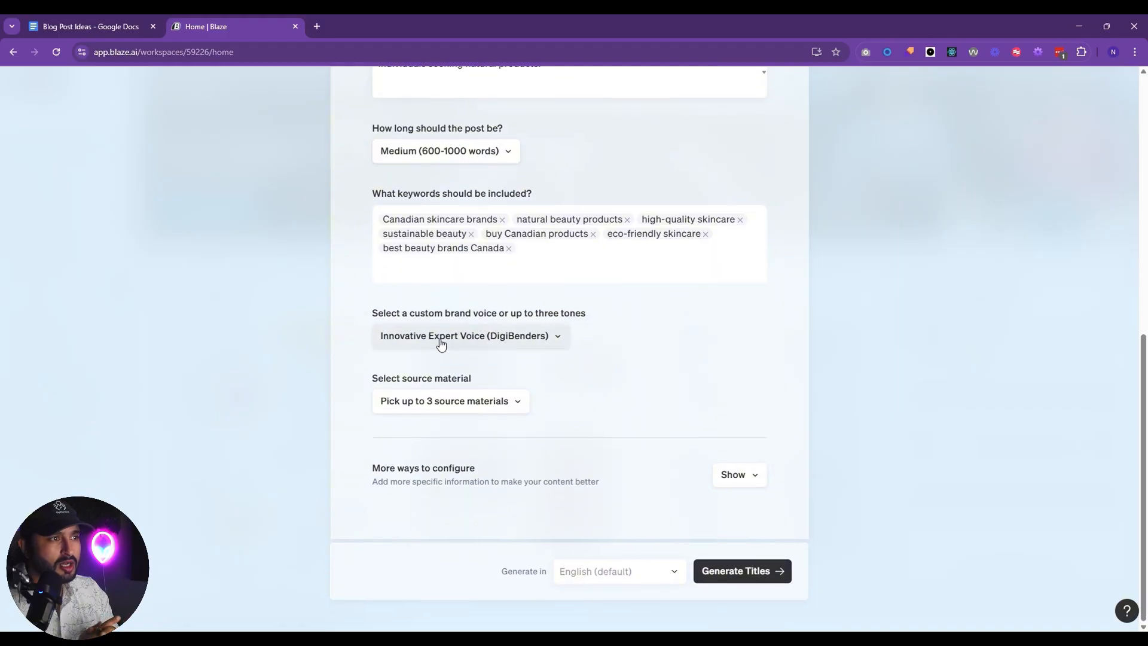
click(478, 336)
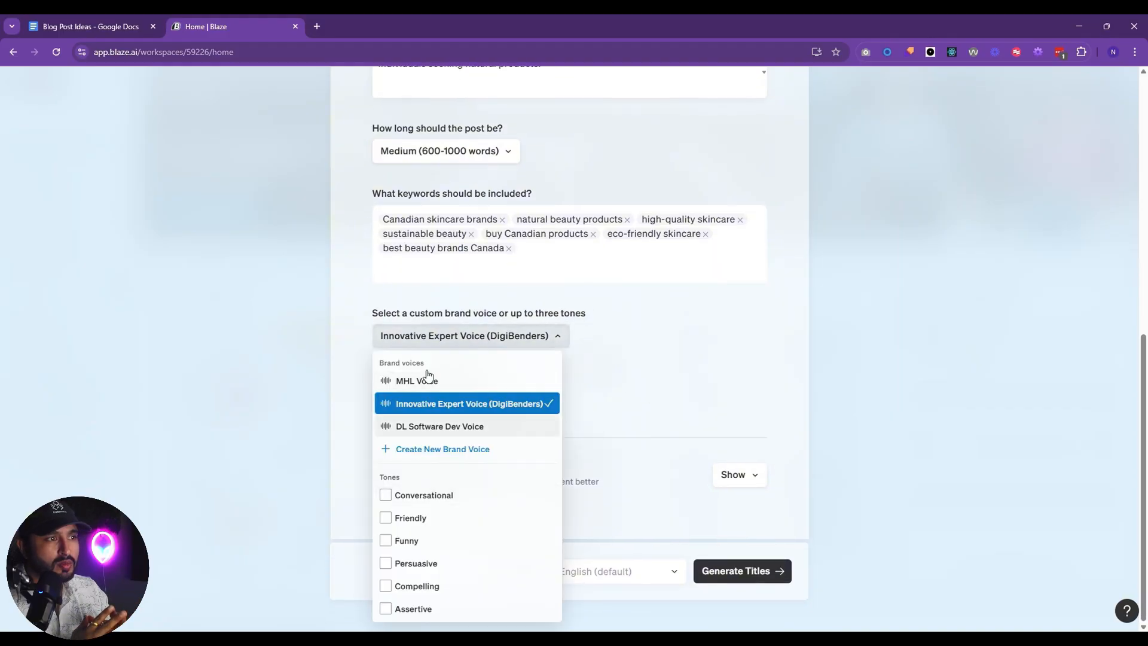
click(672, 407)
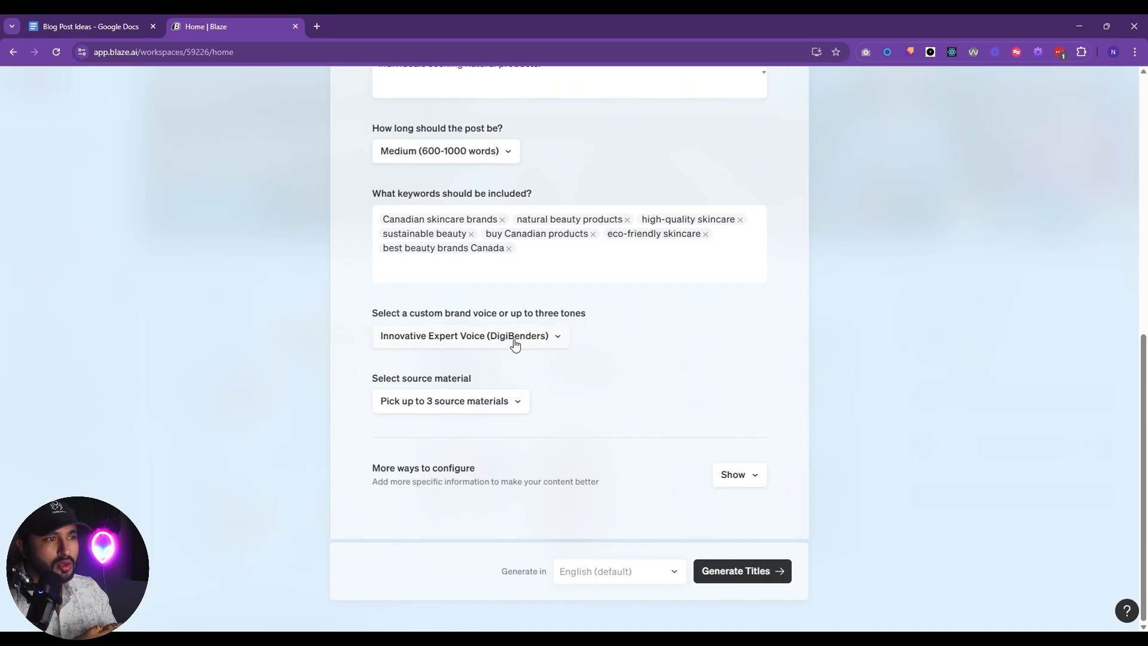
Examine the list of available source materials without selecting any.
click(491, 401)
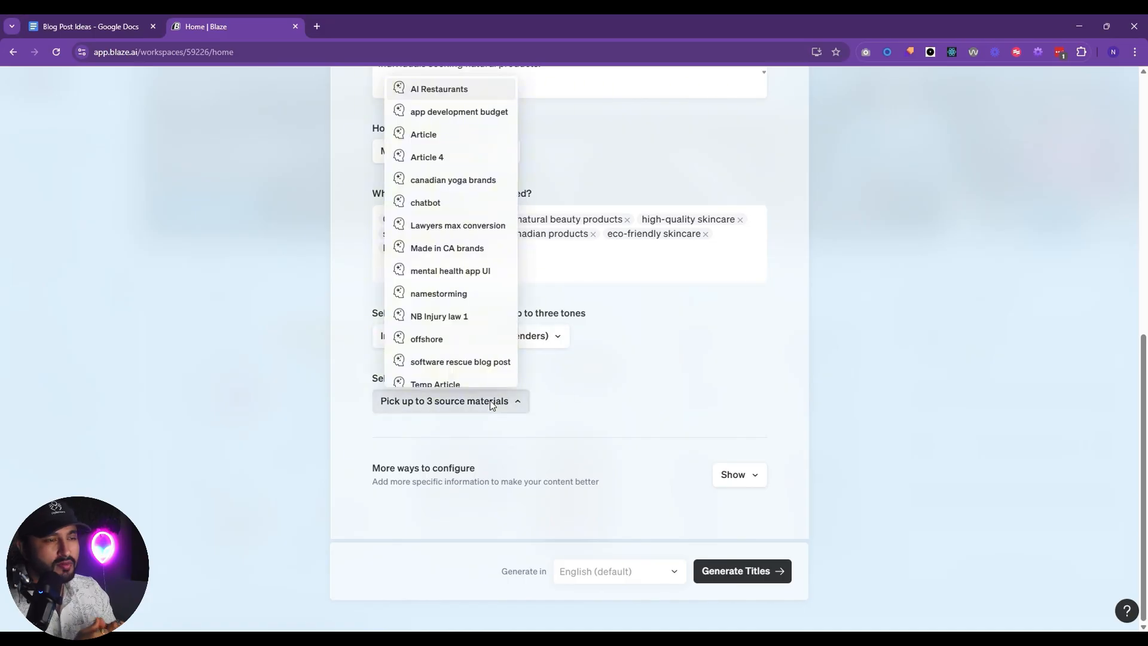
click(491, 402)
click(484, 405)
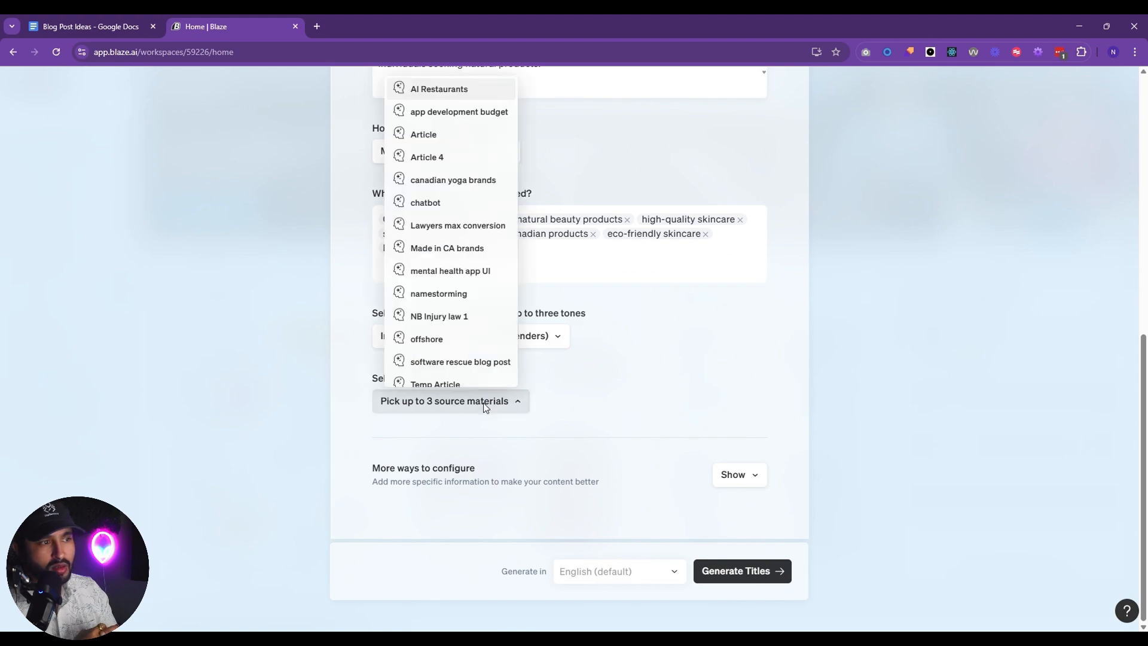
click(485, 407)
Edit the description to copy "Best Canadian-Made Skincare & Beauty Brands You Should Try for High-Quality", and have Blaze autofill the remaining fields again.
scroll(568, 308, up, 6)
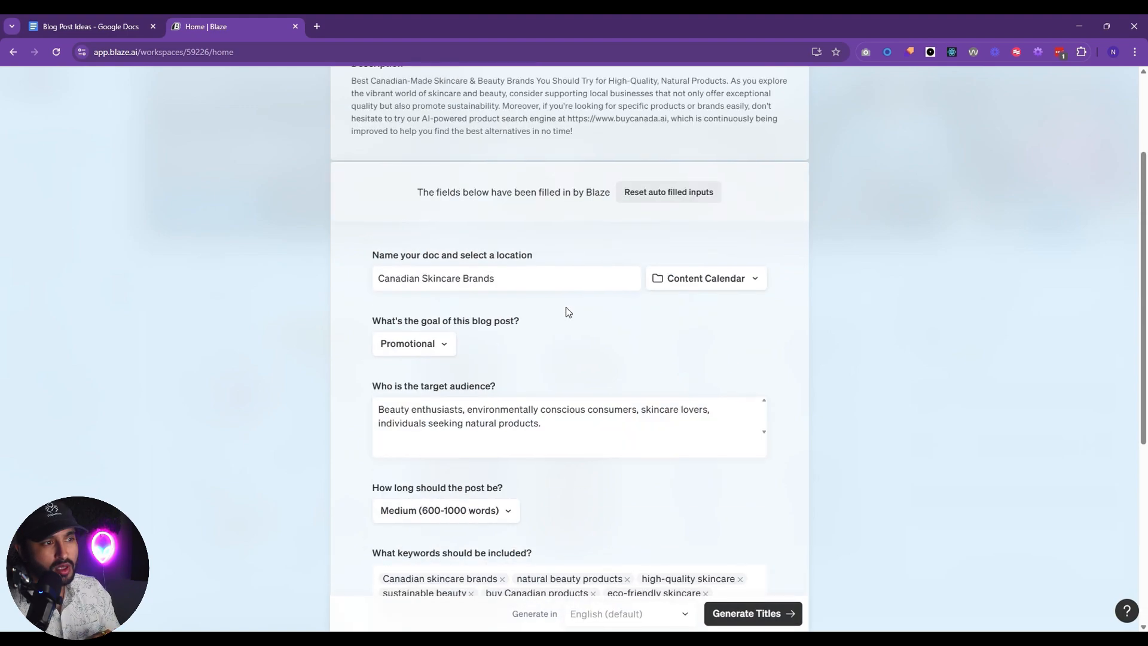
scroll(568, 310, up, 3)
drag(347, 230, 658, 229)
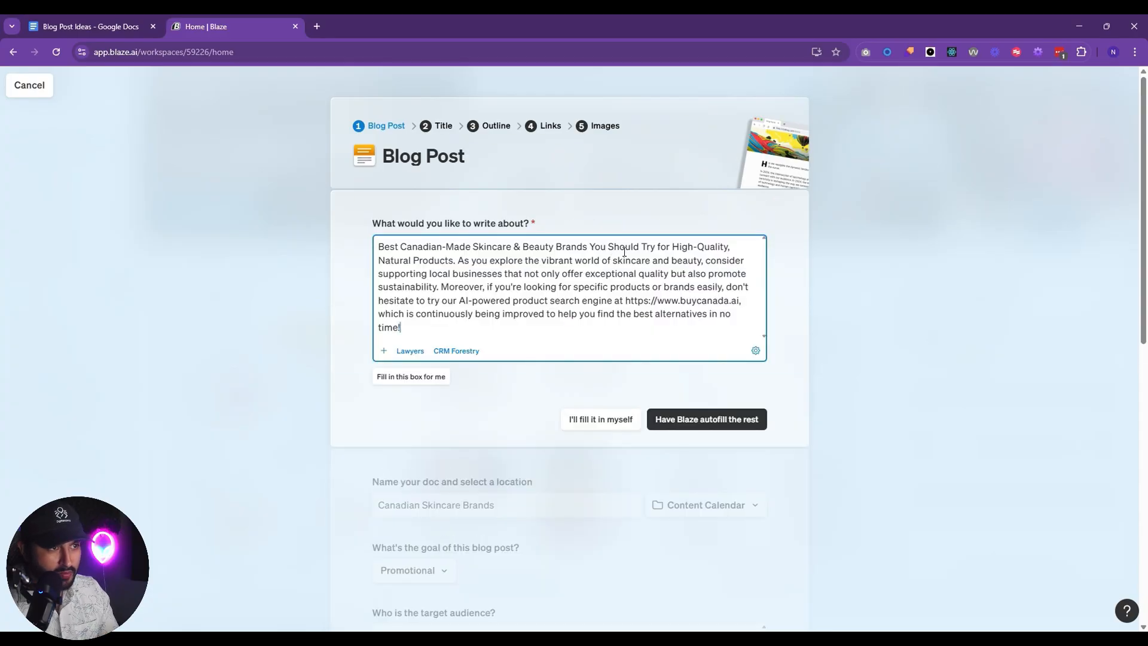
drag(730, 249, 379, 249)
key(ctrl+c)
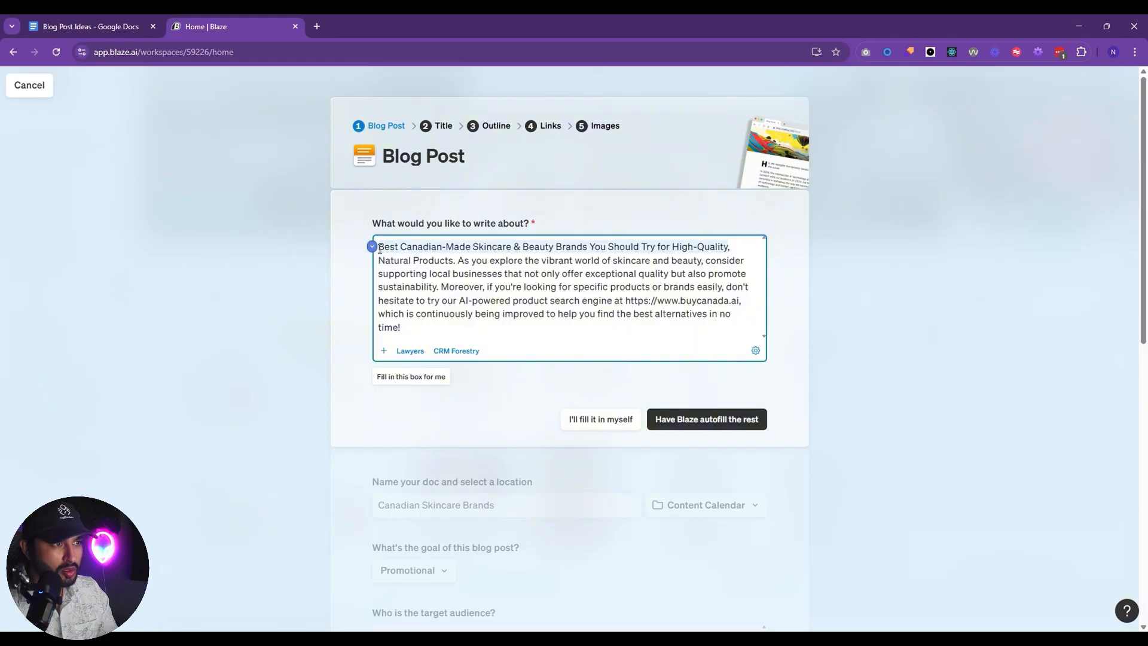
click(687, 419)
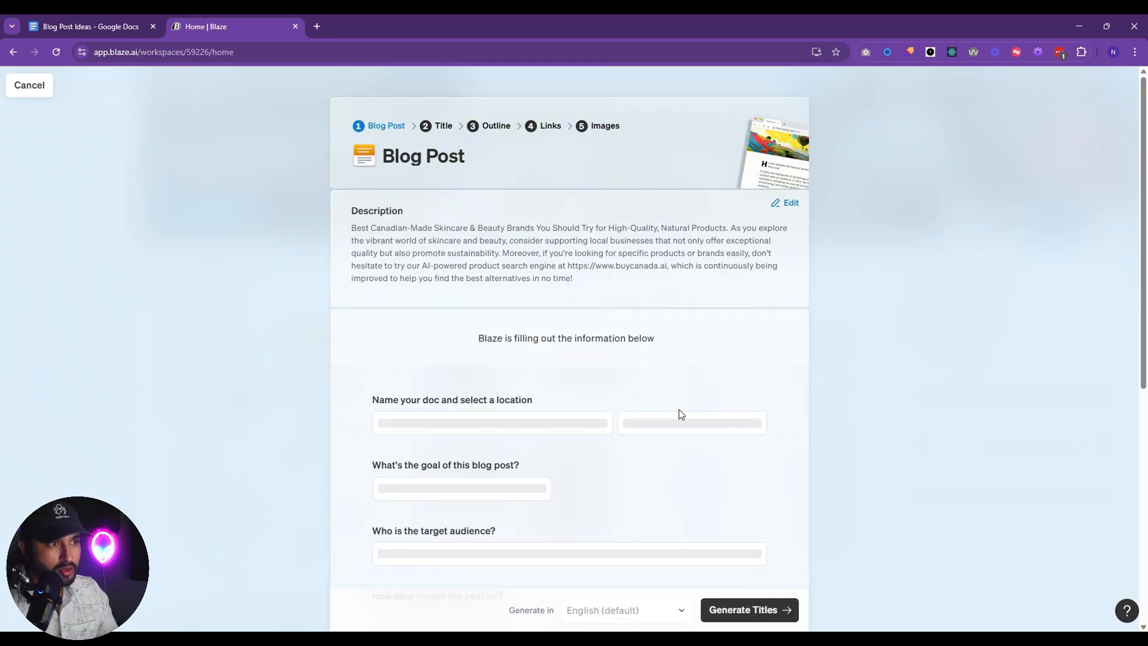
Search Google in a new browser tab for the copied phrase and open the Refresh Botanicals article on 7 must-know Canadian brands.
click(318, 26)
key(ctrl+v)
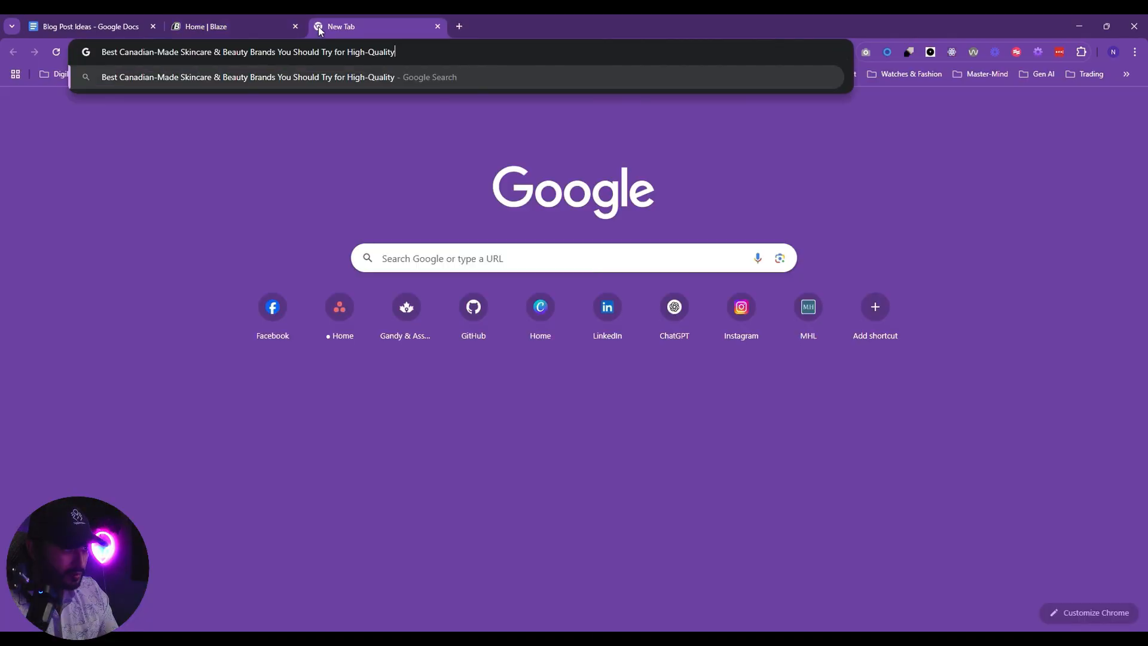
key(Return)
scroll(281, 179, down, 3)
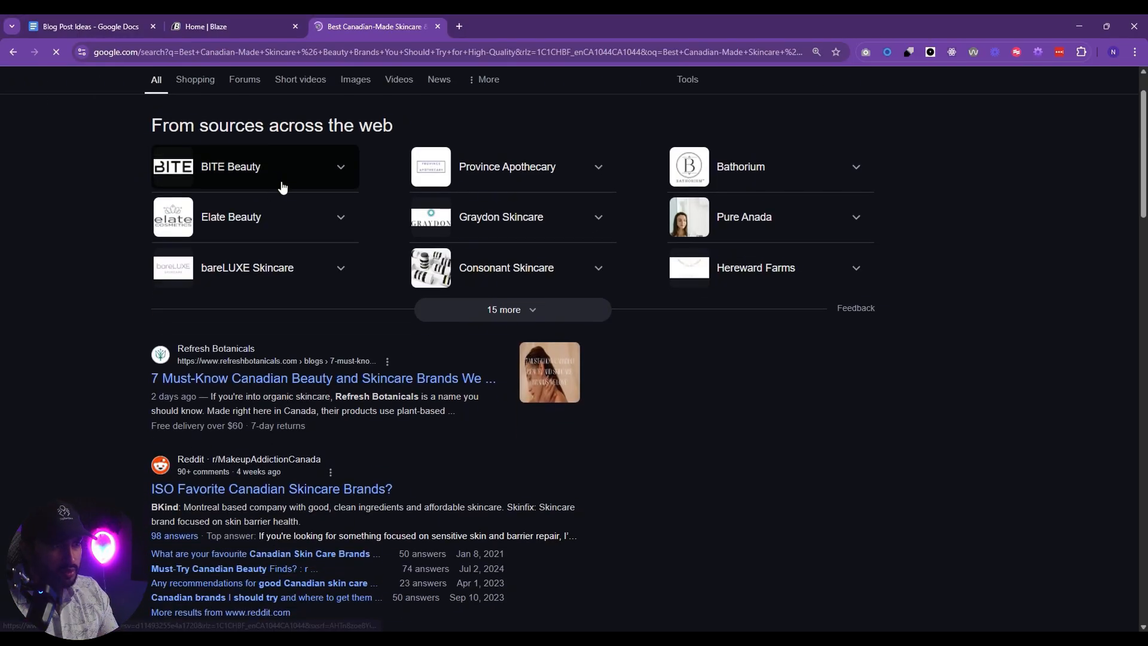
scroll(271, 192, down, 3)
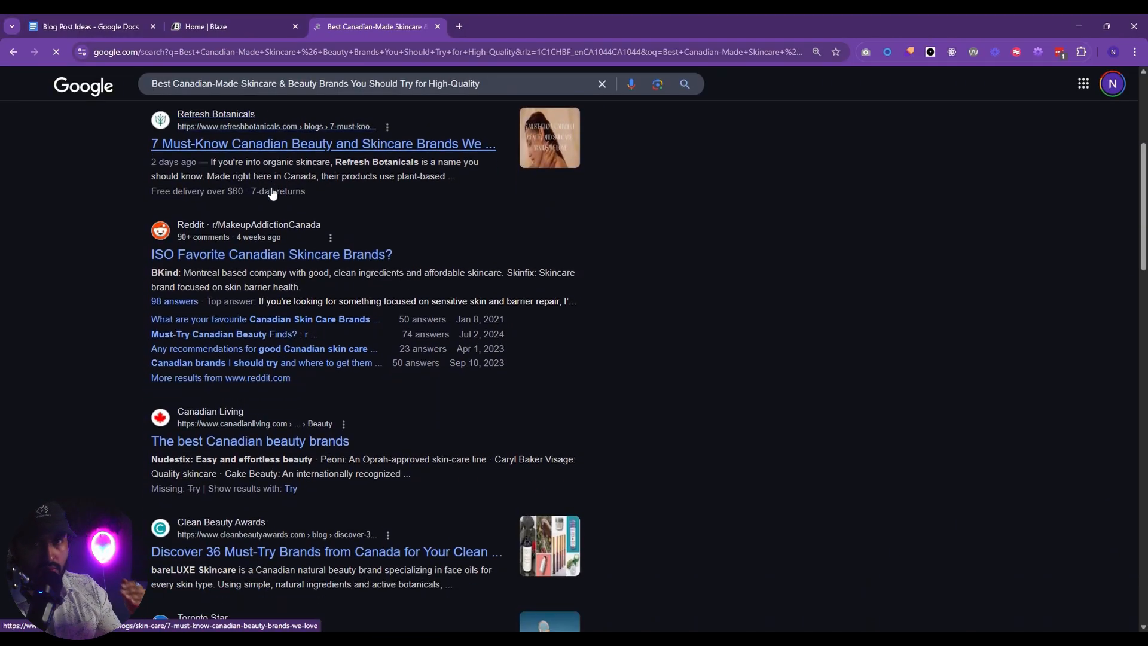
scroll(272, 192, up, 5)
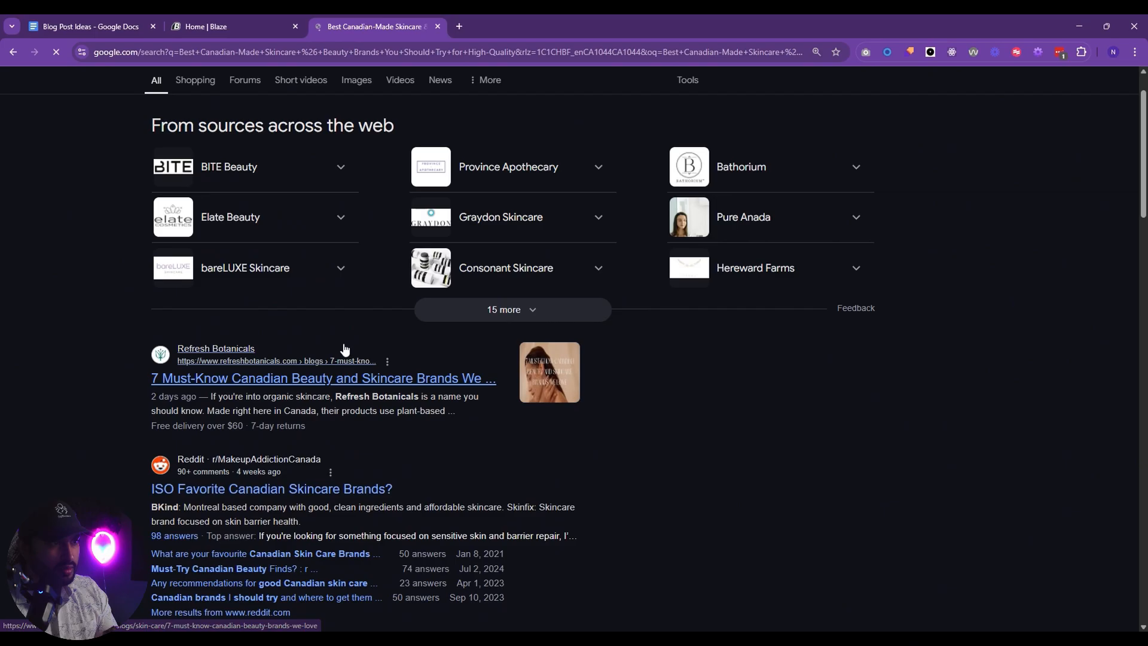
click(372, 387)
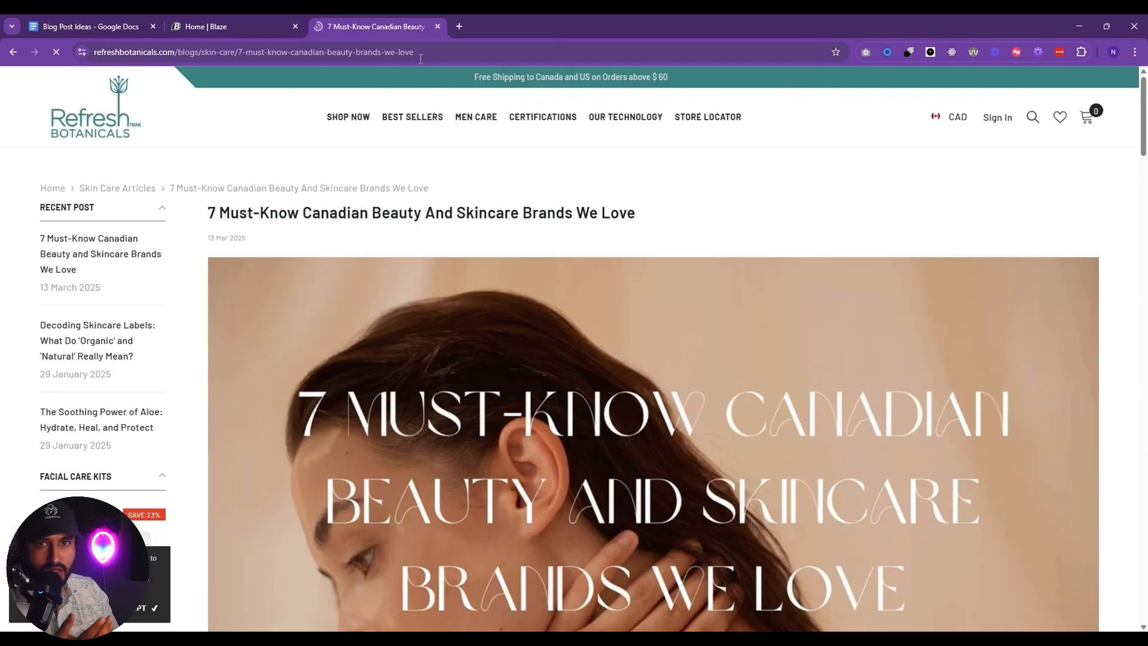
Copy the Refresh Botanicals article's web address and return to the Blaze blog post form.
click(424, 53)
right_click(426, 53)
click(470, 160)
key(ctrl+shift+Tab)
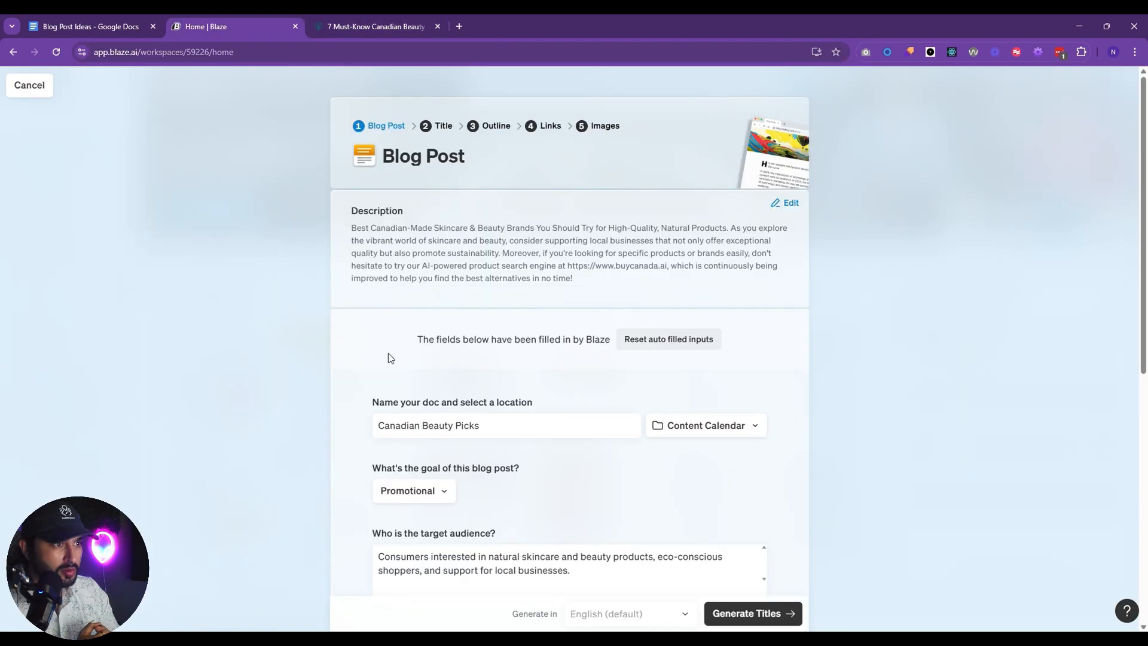
Add a new source material from the copied Refresh Botanicals article link and have Blaze analyze it.
scroll(421, 423, down, 7)
scroll(426, 419, down, 1)
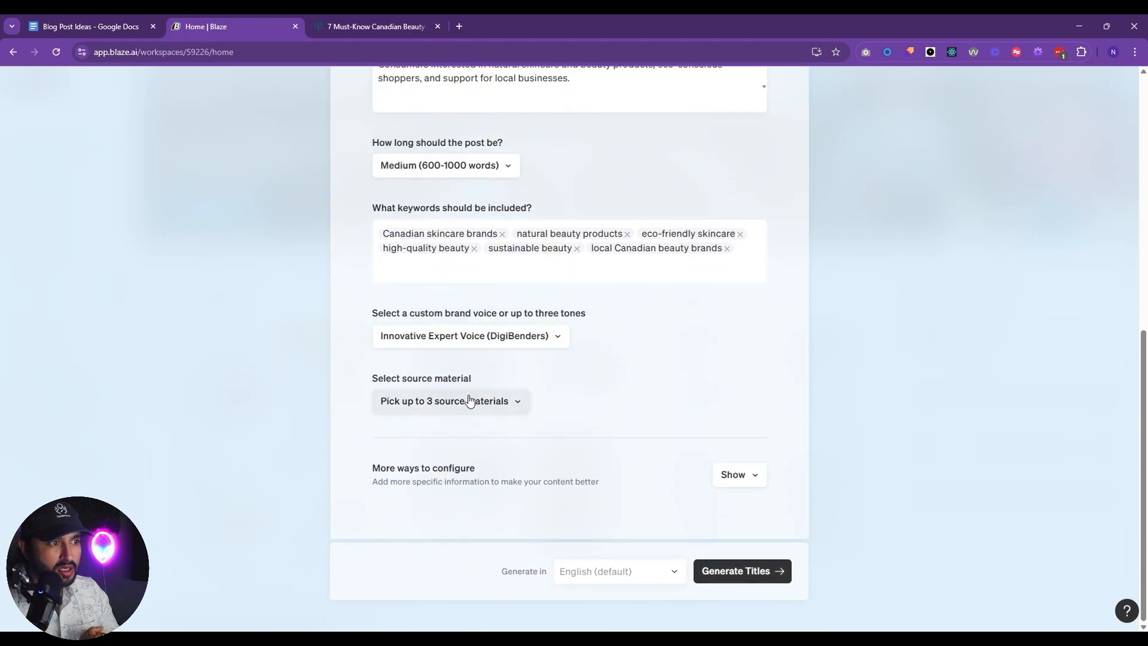
scroll(454, 359, up, 3)
scroll(408, 189, down, 3)
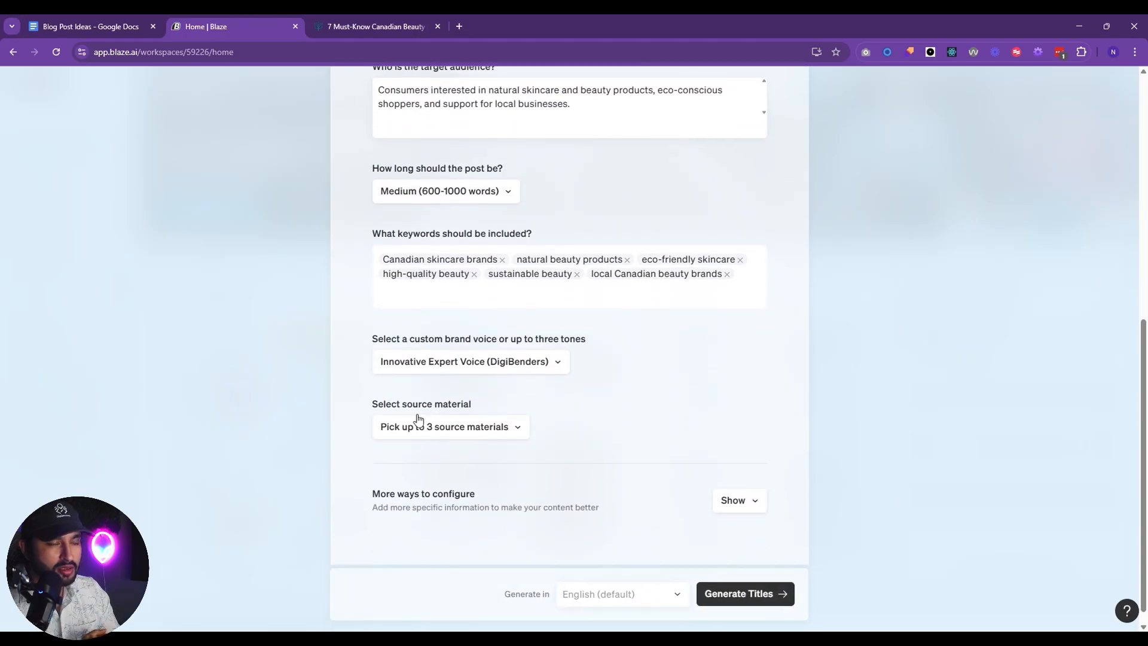
click(472, 422)
scroll(463, 321, down, 2)
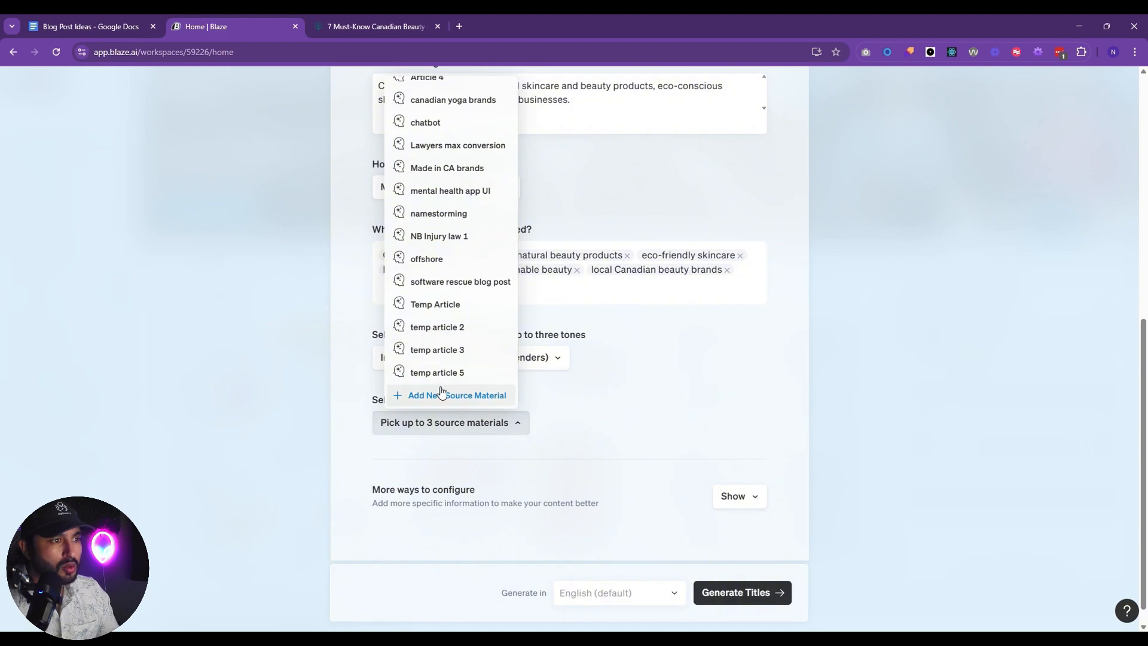
click(466, 431)
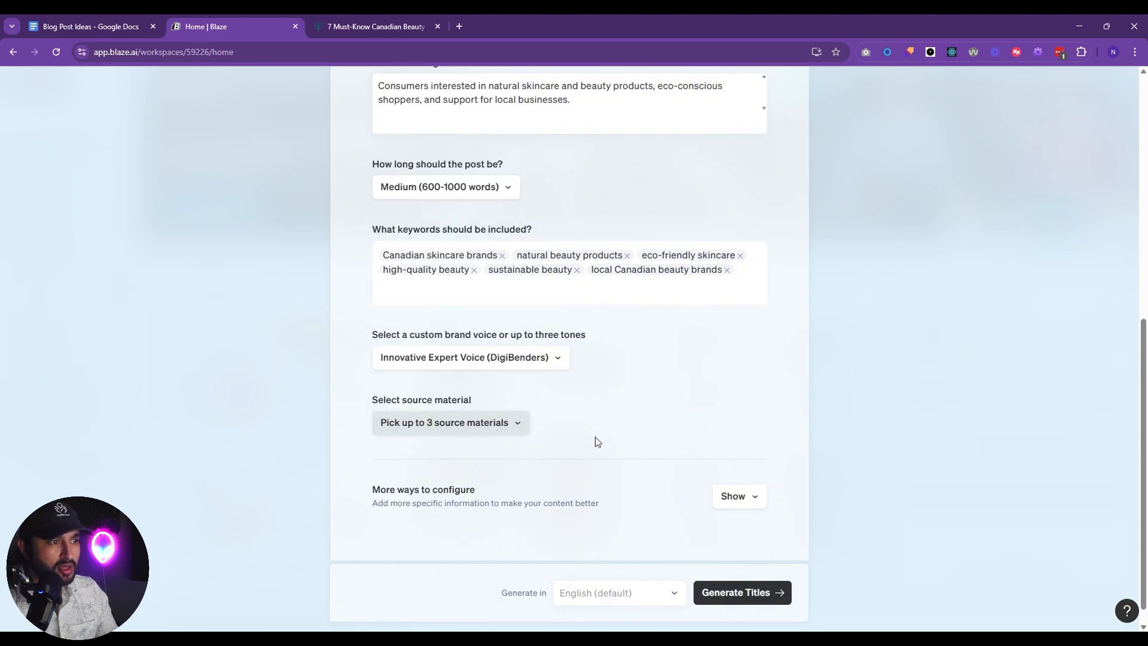
click(463, 428)
scroll(463, 365, down, 2)
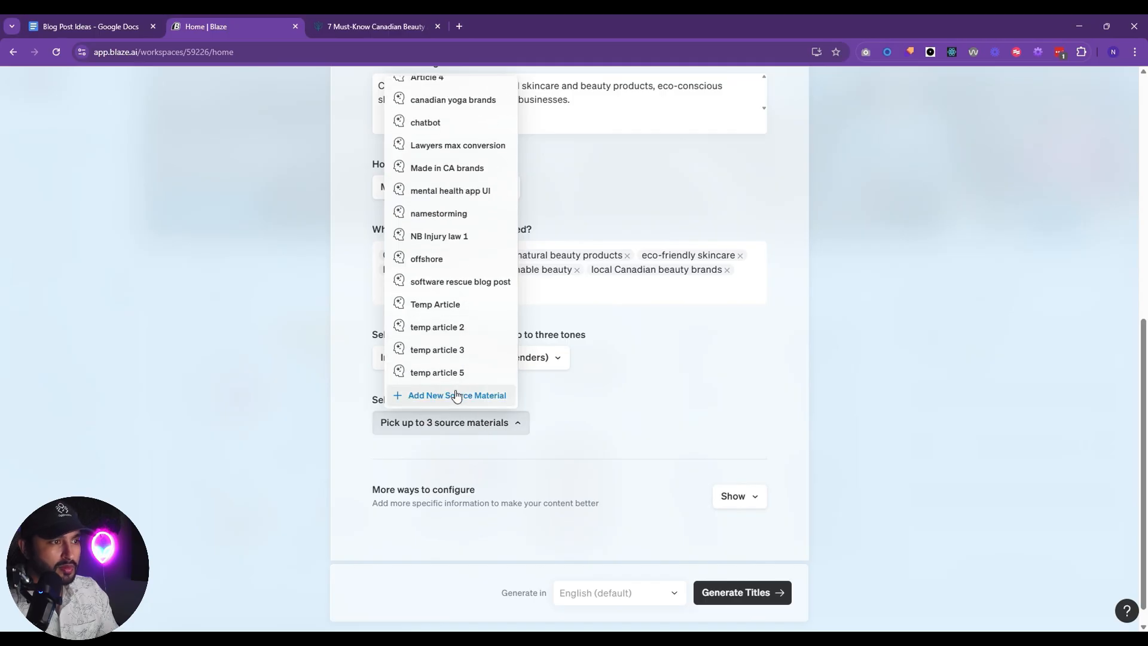
click(456, 395)
click(465, 295)
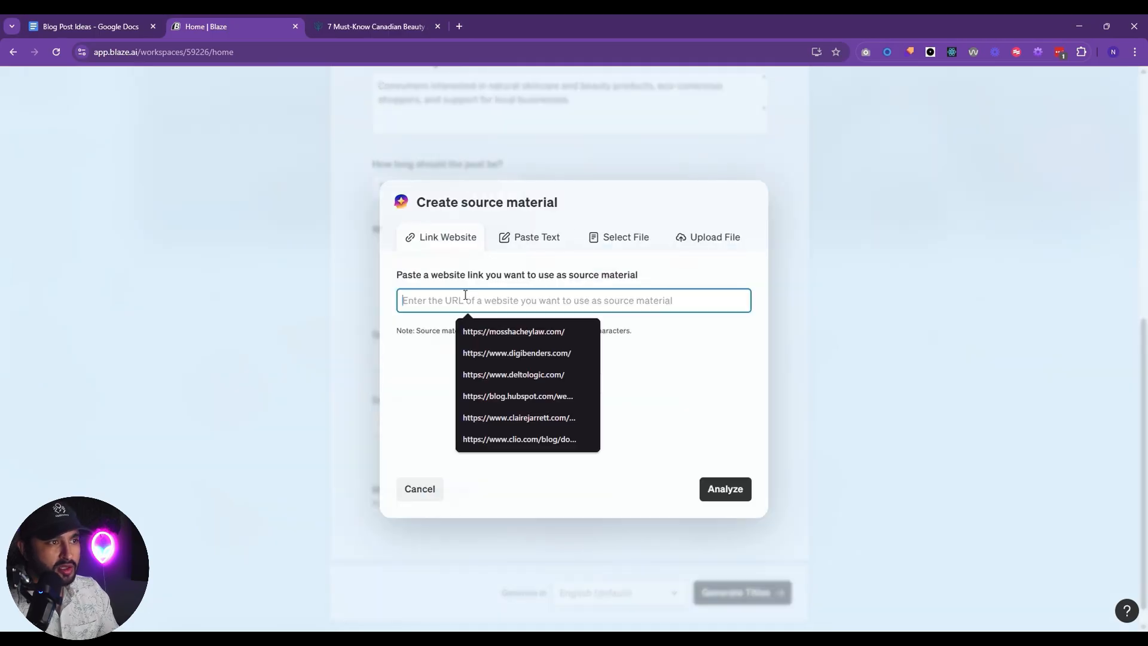
key(ctrl+v)
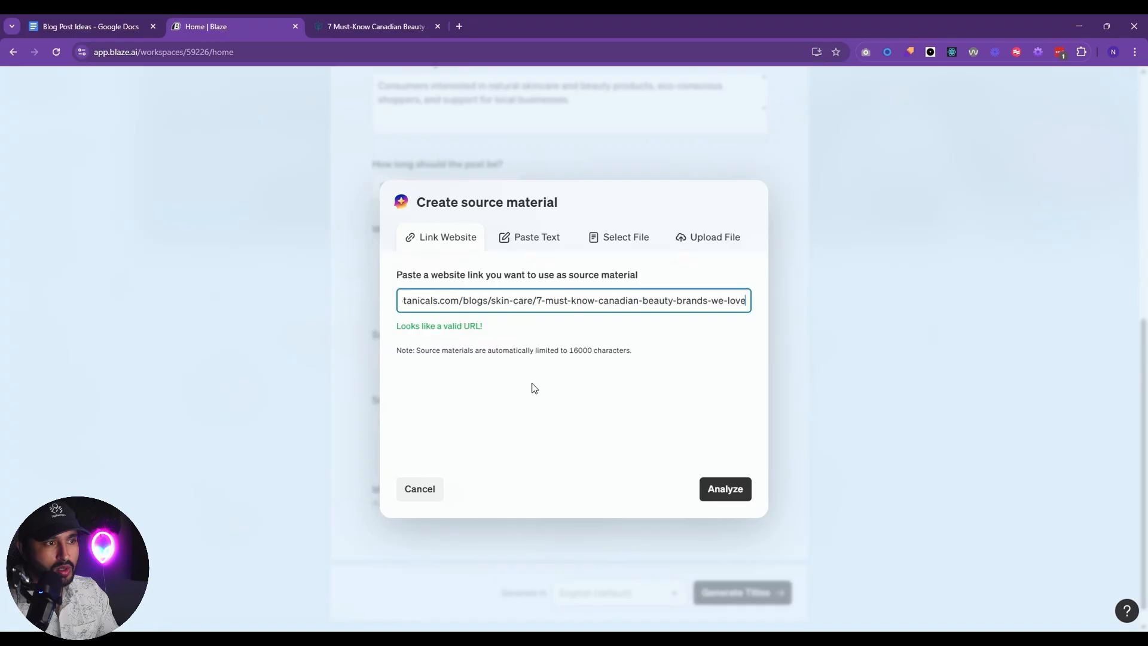
click(721, 491)
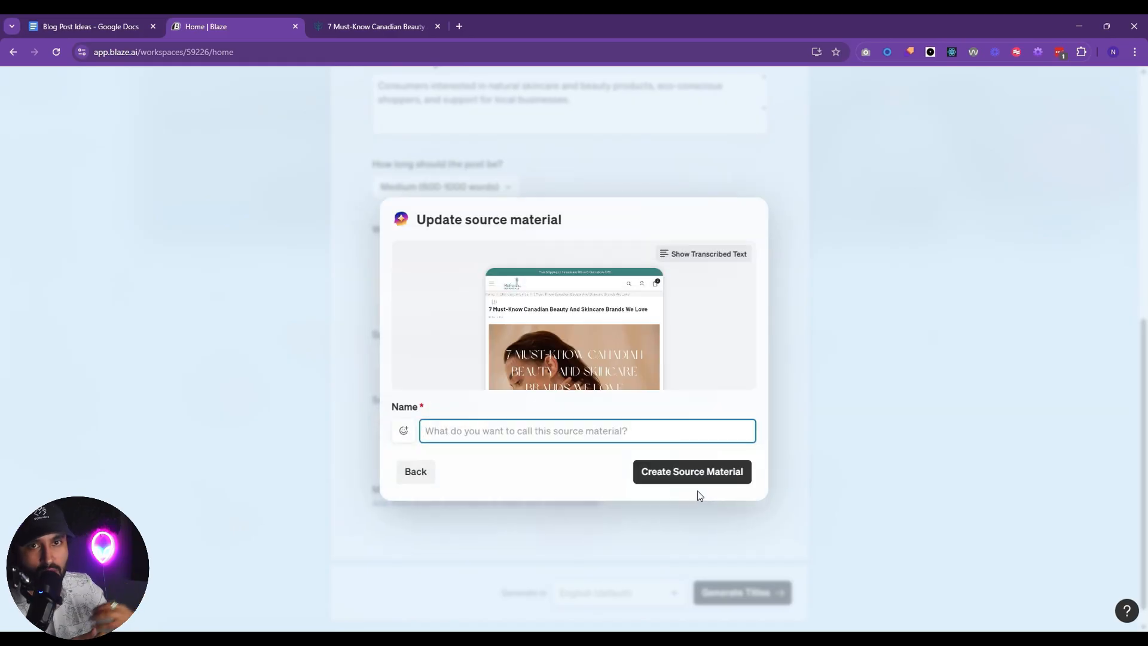
Name the new source material "Canadian skincare" and create it.
click(588, 432)
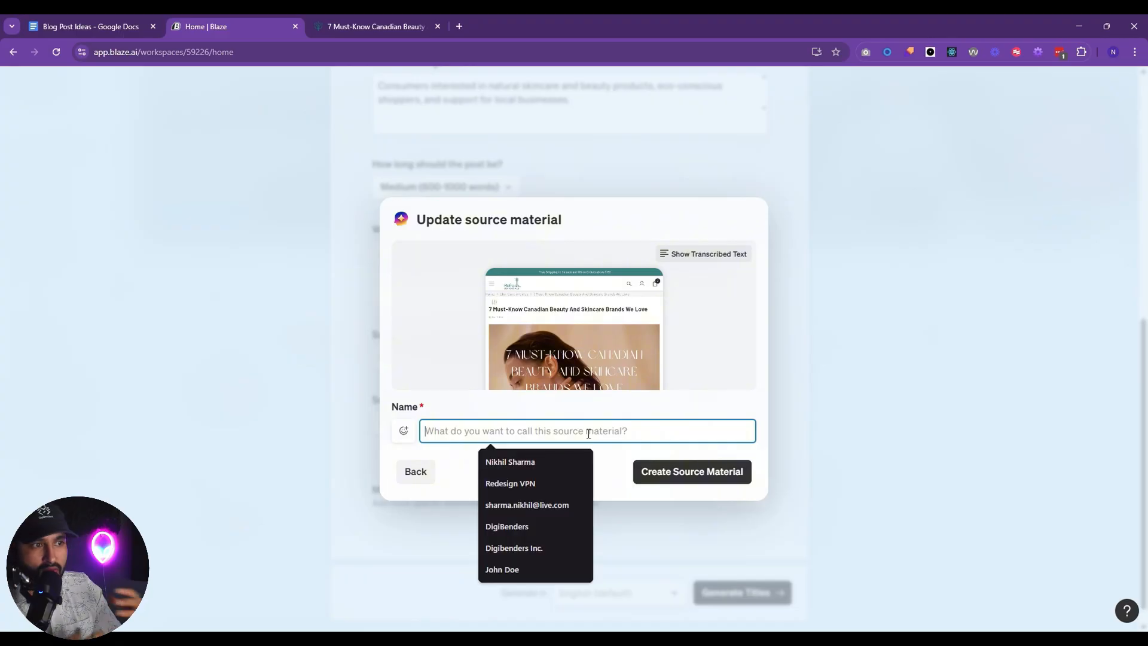
text(candian skin)
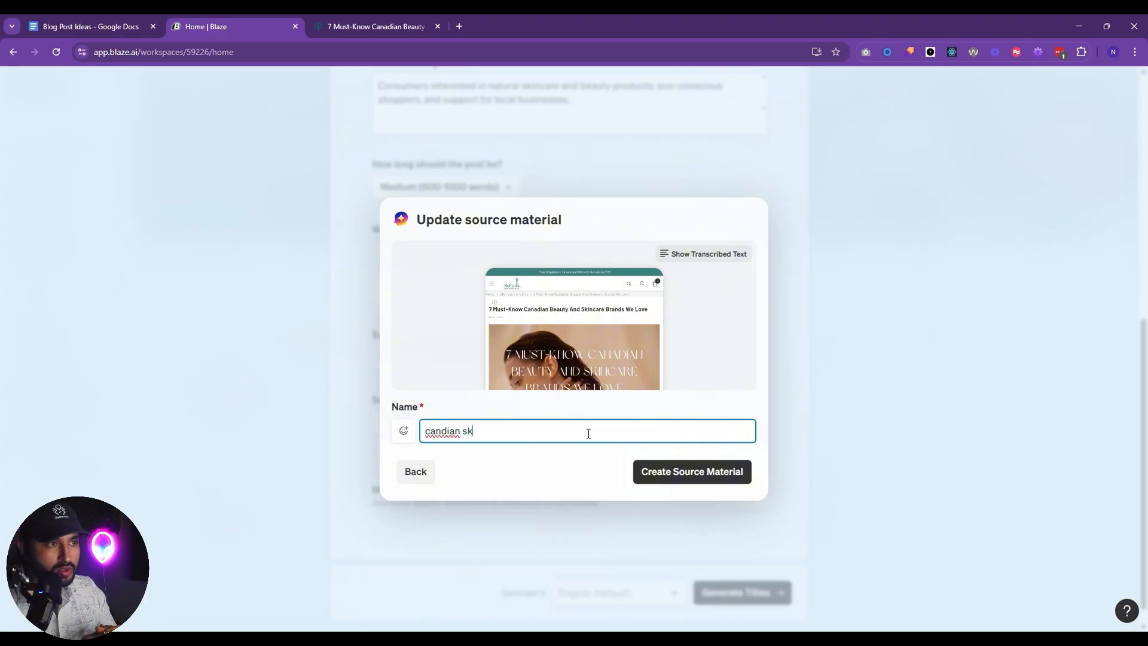
key(BackSpace)
key(BackSpace)
key(BackSpace)
key(BackSpace)
key(BackSpace)
key(BackSpace)
key(BackSpace)
key(BackSpace)
key(BackSpace)
text(adian sk)
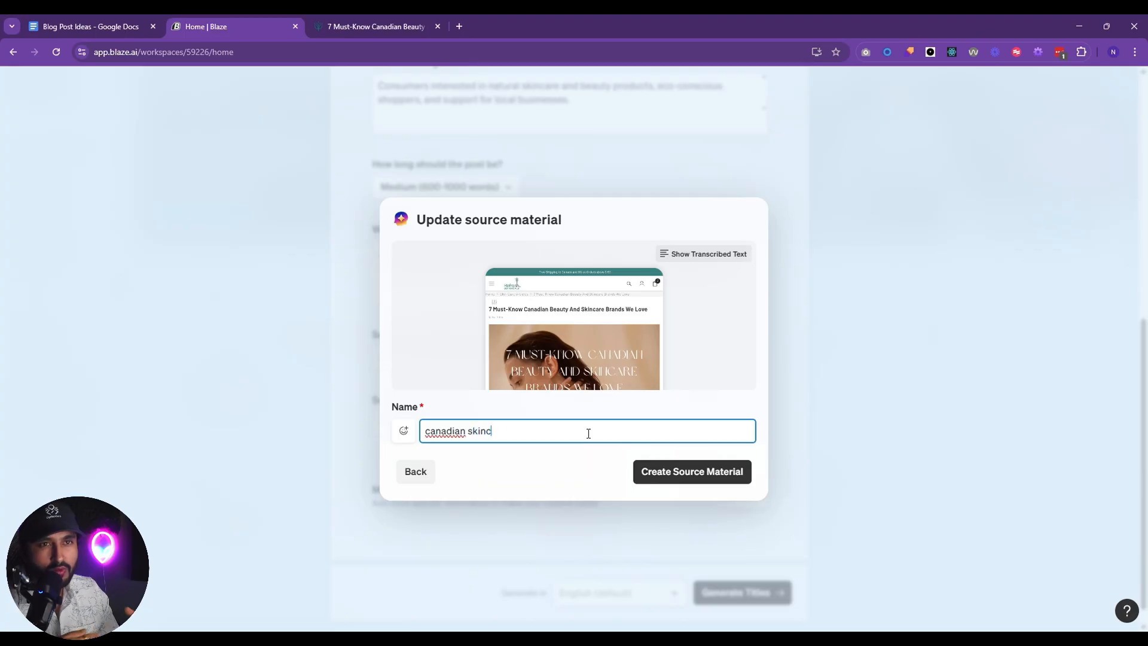
text(incc)
key(BackSpace)
text(are)
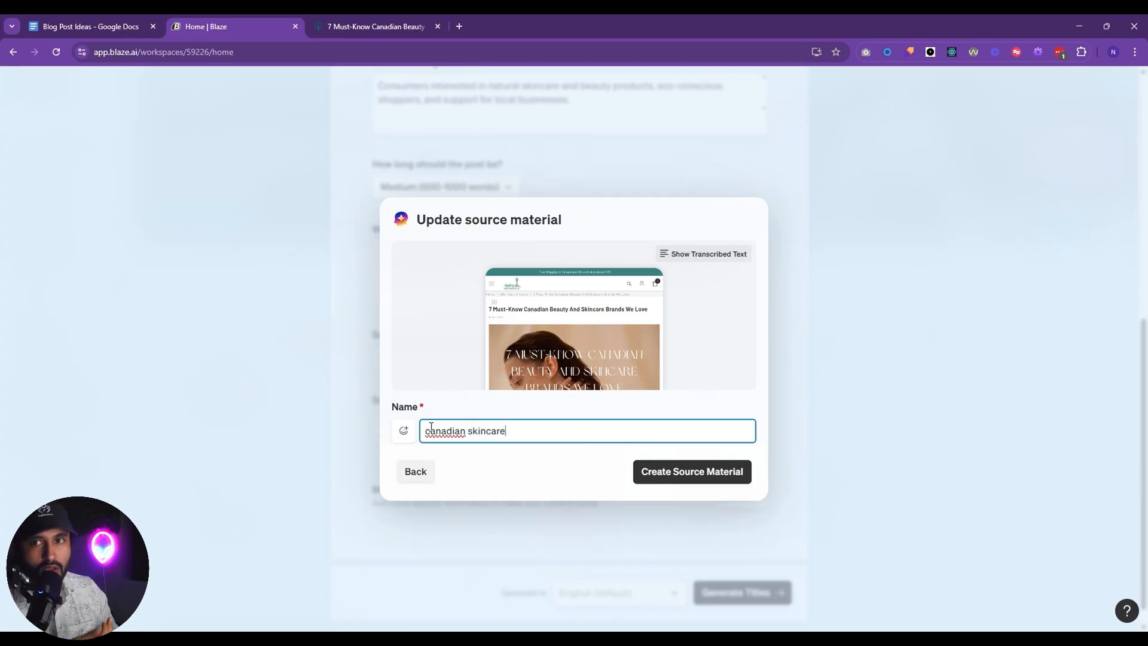
key(BackSpace)
text(C)
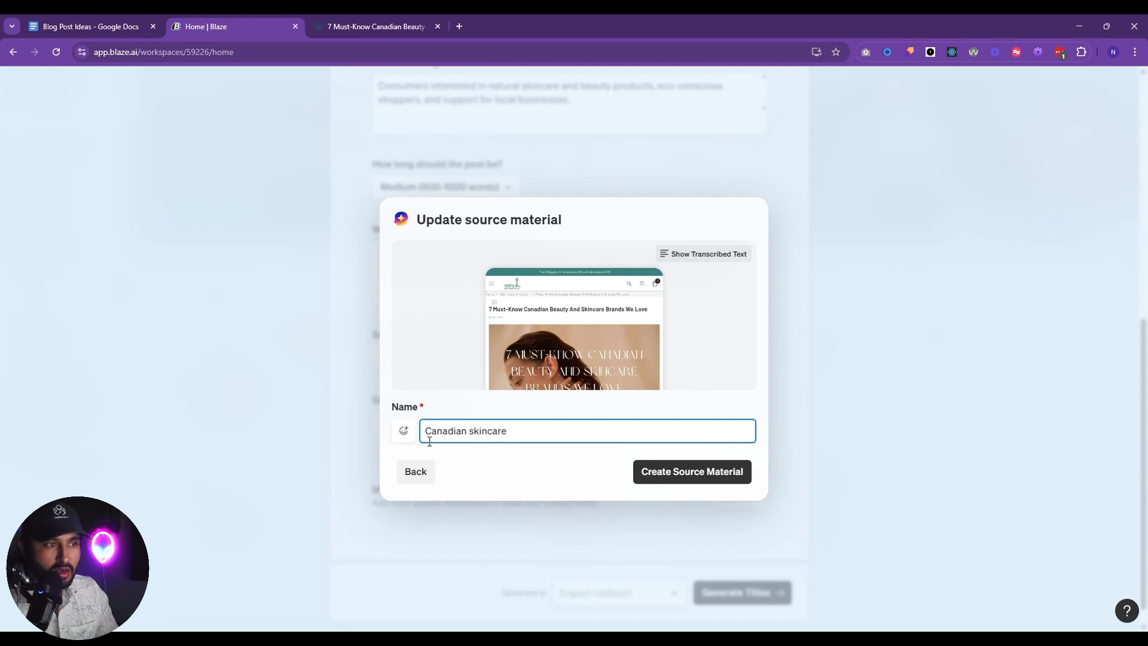
click(683, 474)
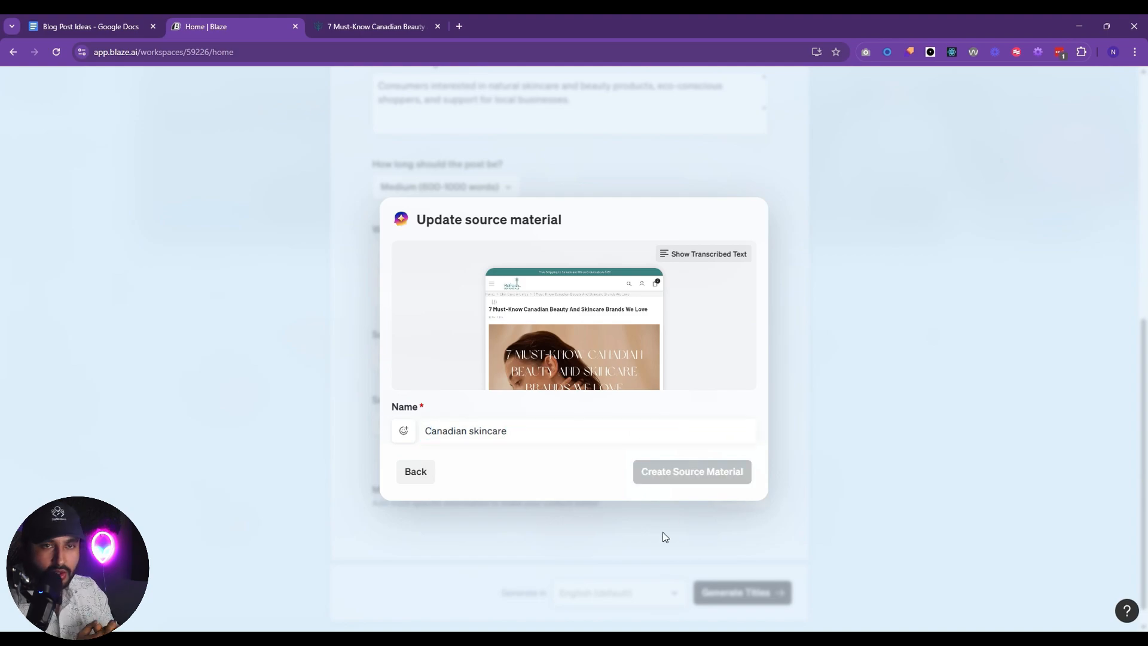
Select "Canadian skincare" as the source material for the blog post.
click(452, 422)
scroll(453, 324, down, 2)
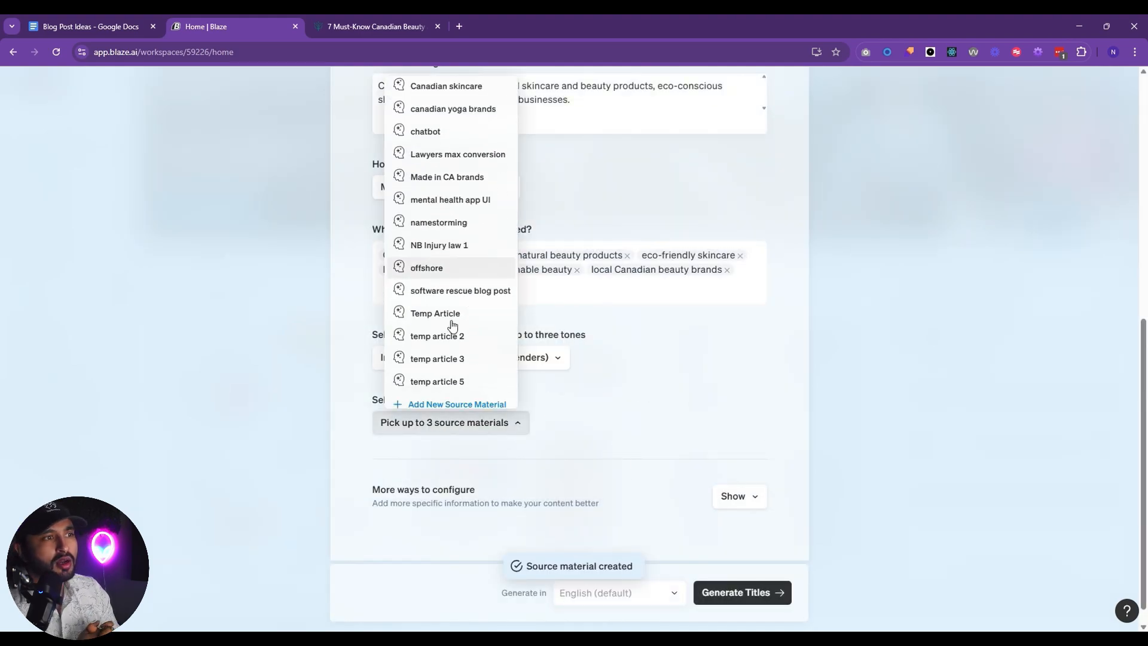
scroll(446, 287, up, 3)
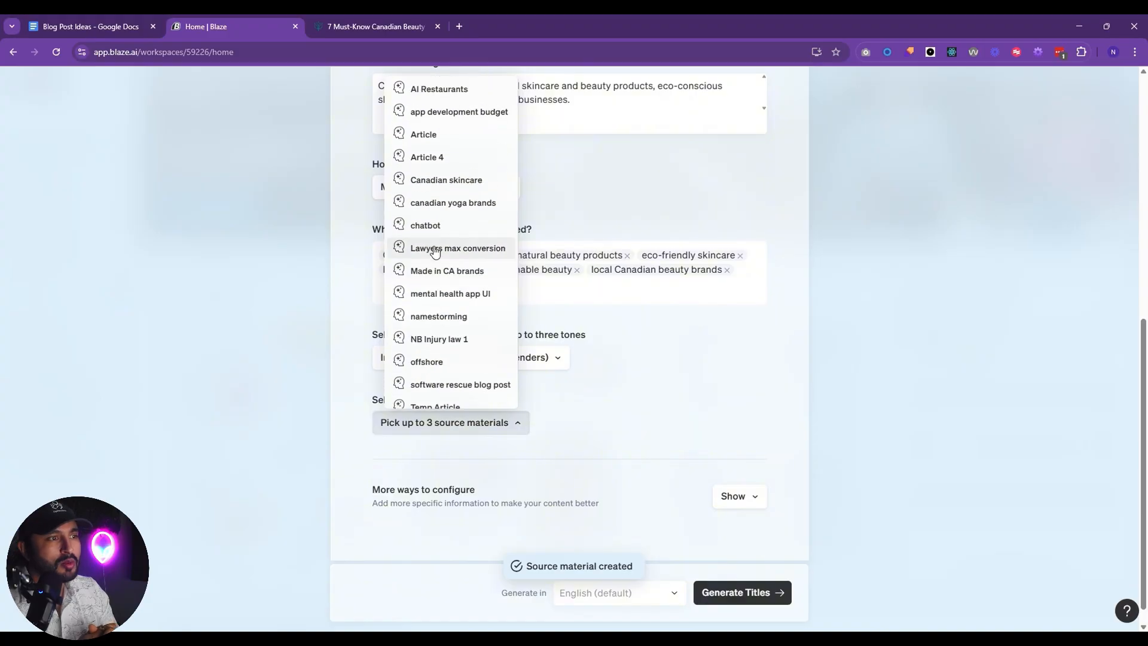
click(449, 187)
Set the author persona to "Proud Canadian Citizen" in the additional configuration and generate the title suggestions.
scroll(453, 475, down, 1)
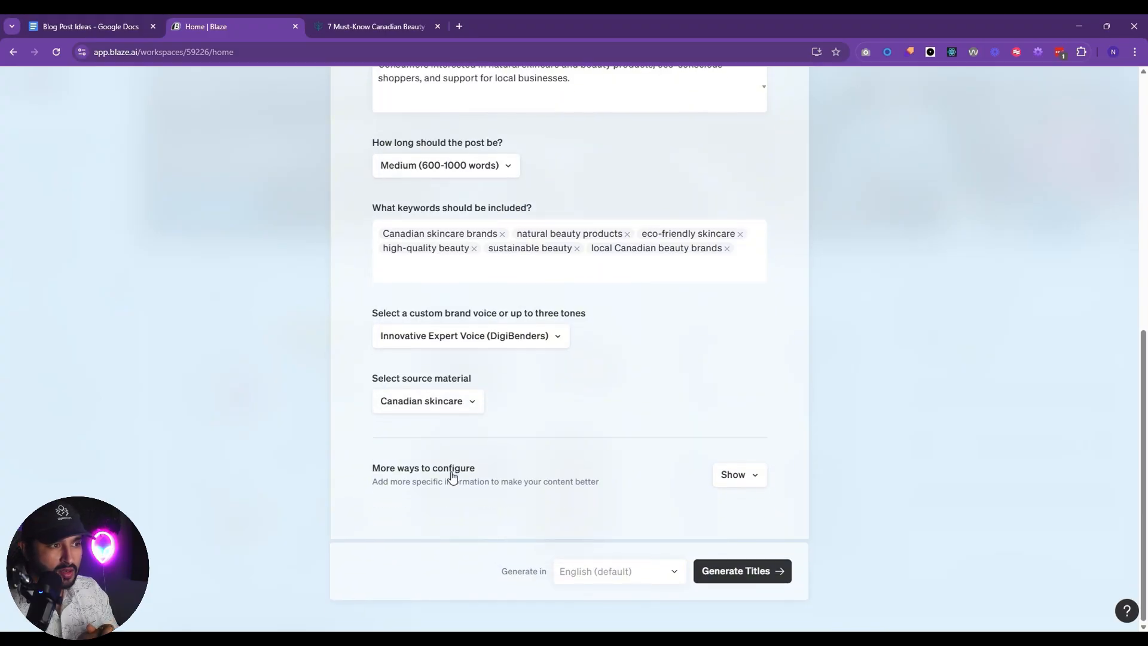
click(754, 476)
click(447, 481)
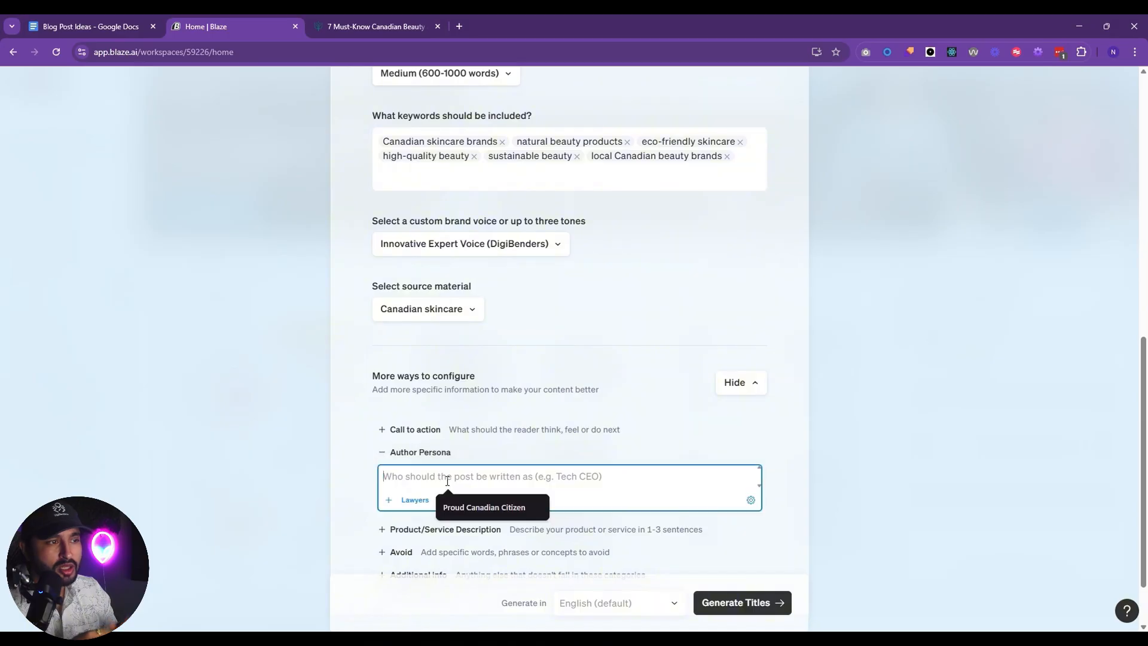
click(460, 506)
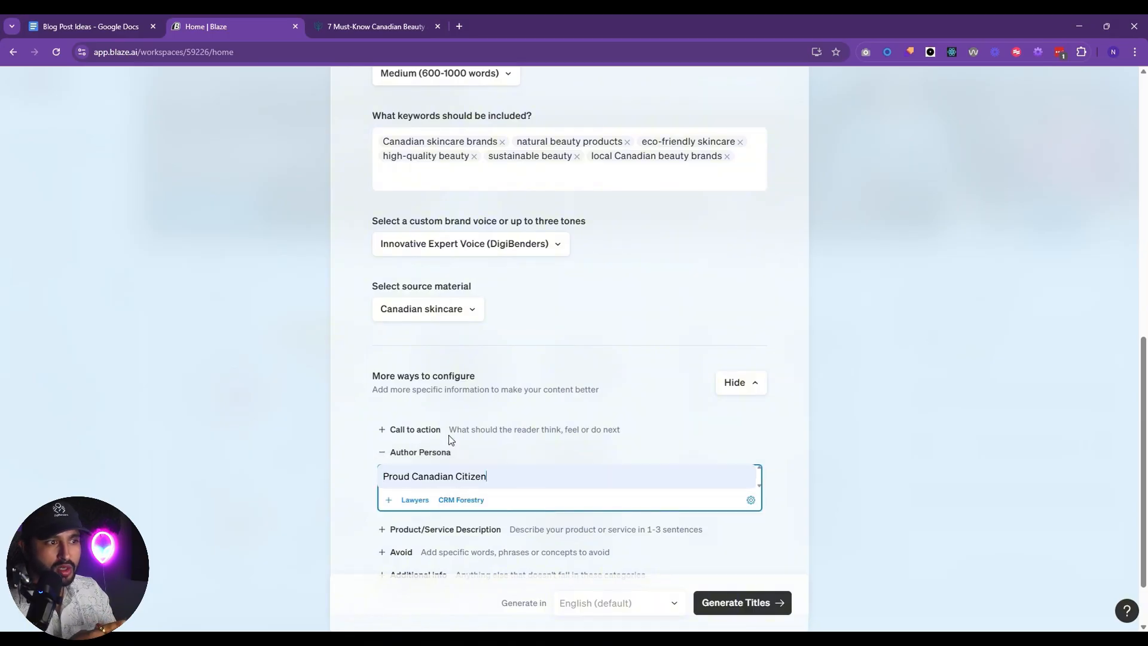
click(658, 426)
scroll(456, 456, down, 2)
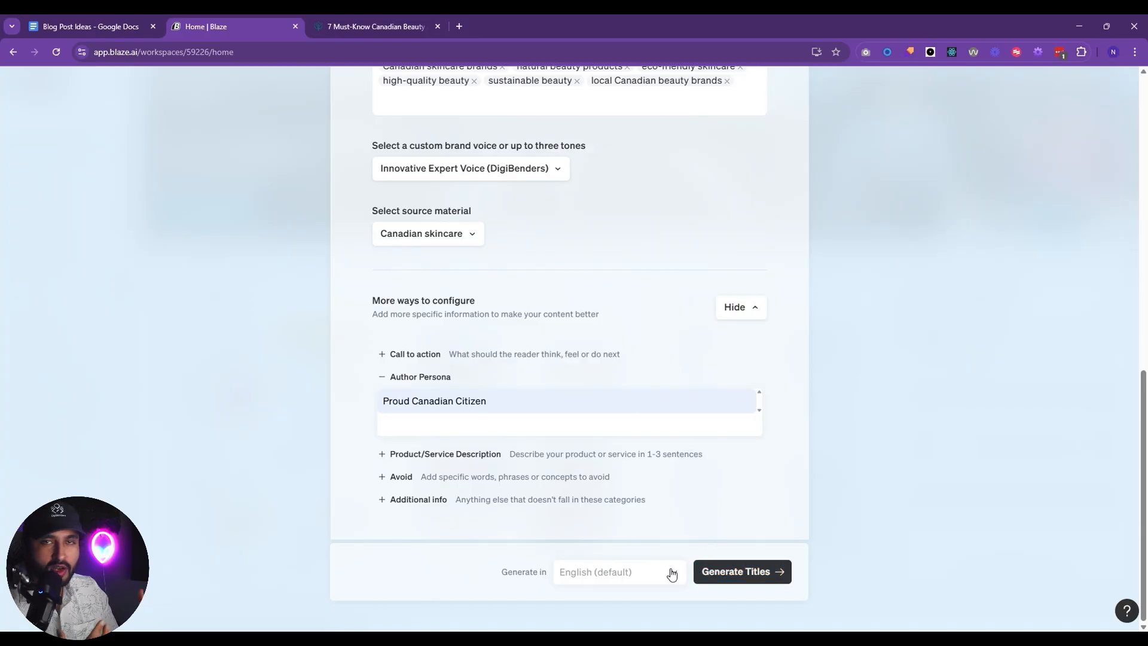
click(735, 571)
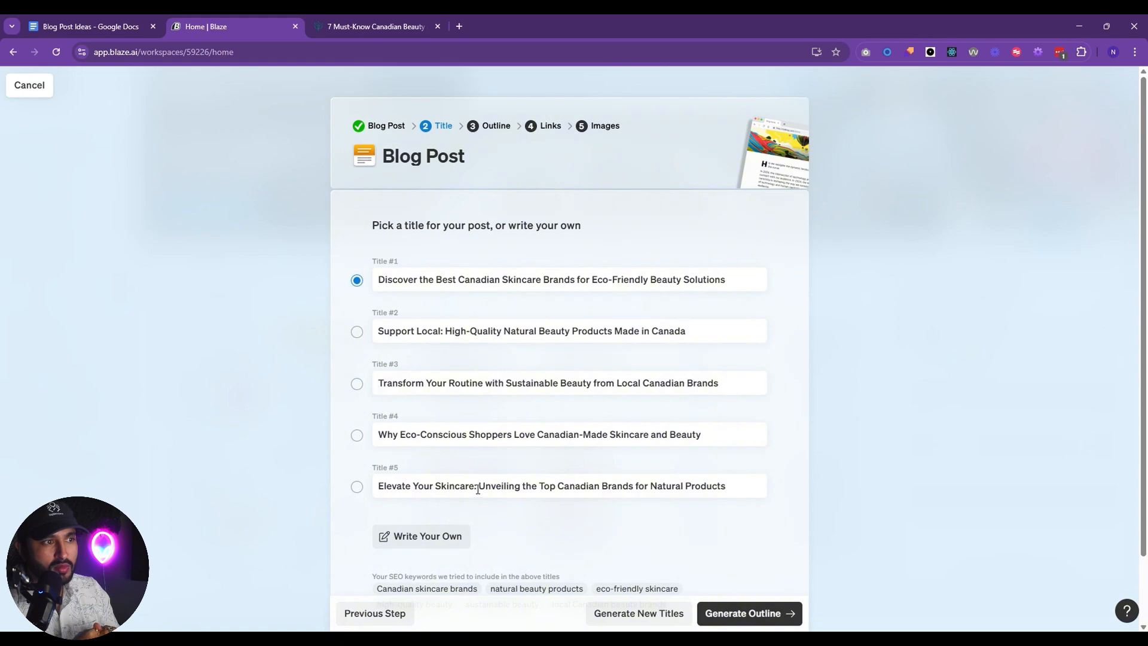
Keep the title "Discover the Best Canadian Skincare Brands for Eco-Friendly Beauty Solutions" and generate the outline.
click(476, 489)
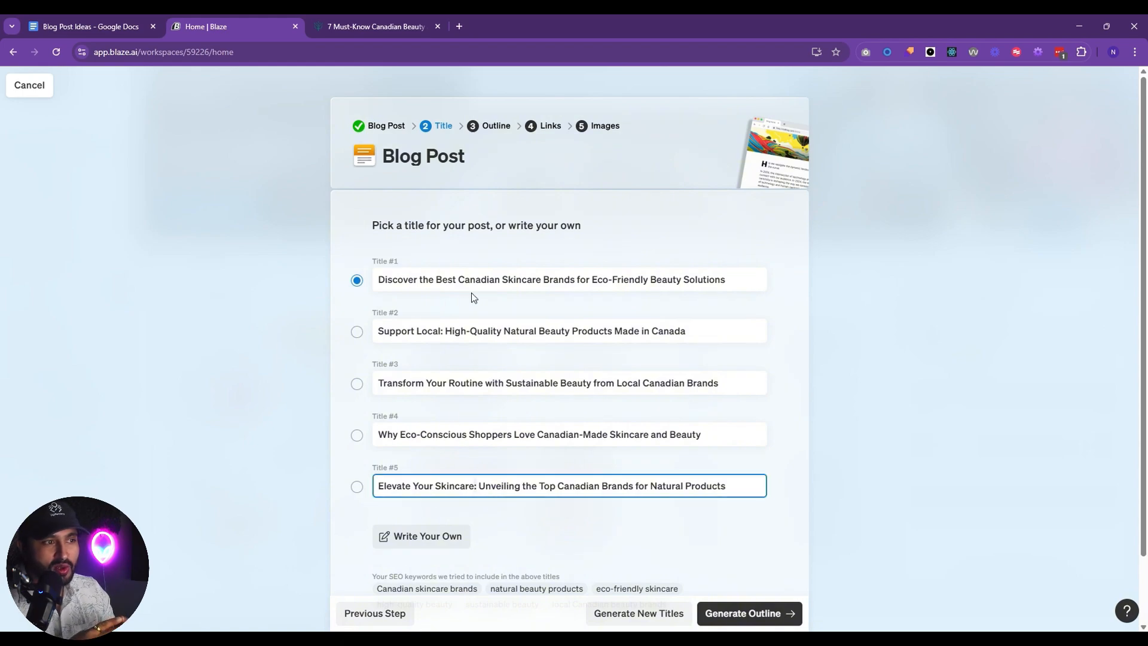
click(443, 329)
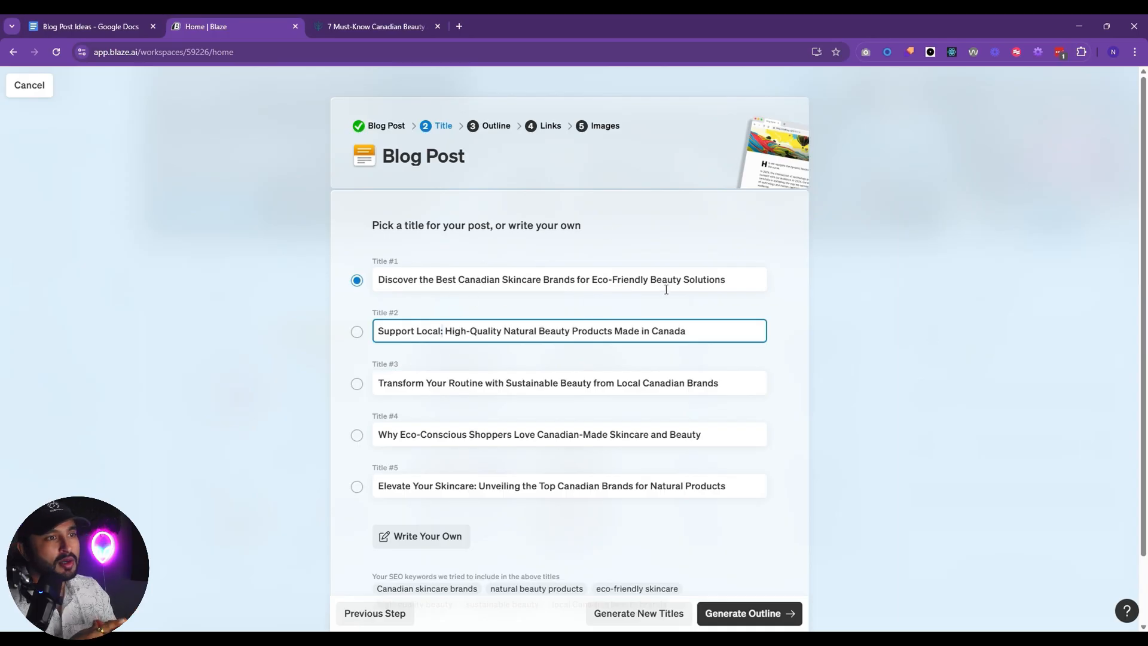
click(682, 519)
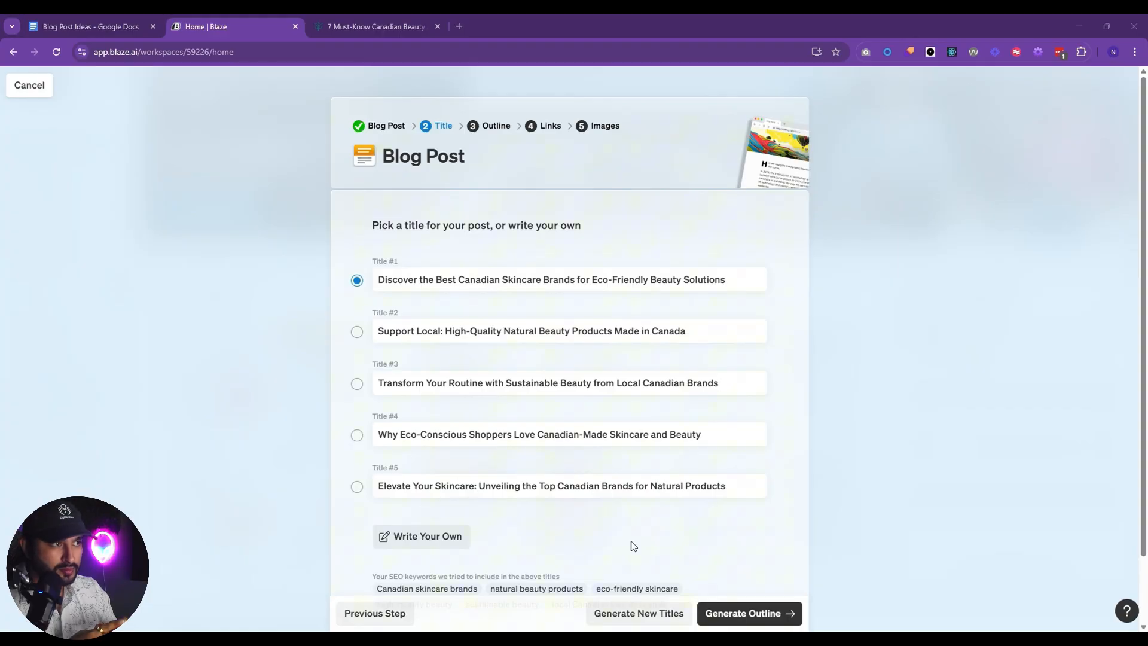
click(746, 614)
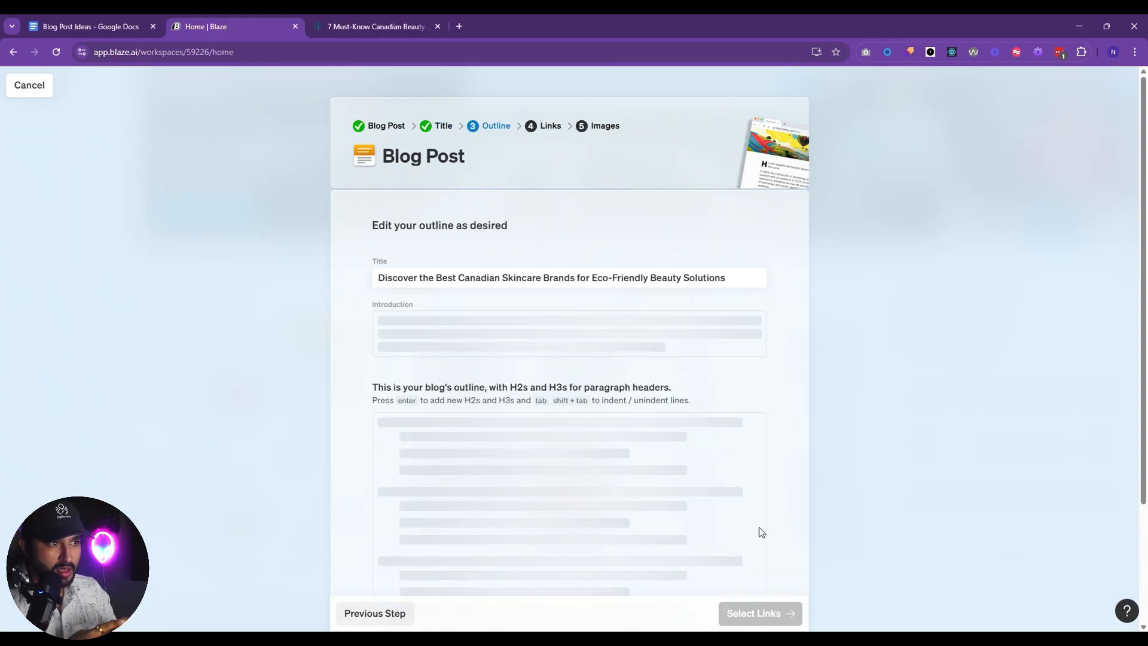
Accept the generated introduction, headers and suggested links, and proceed to the image selection.
scroll(697, 425, down, 3)
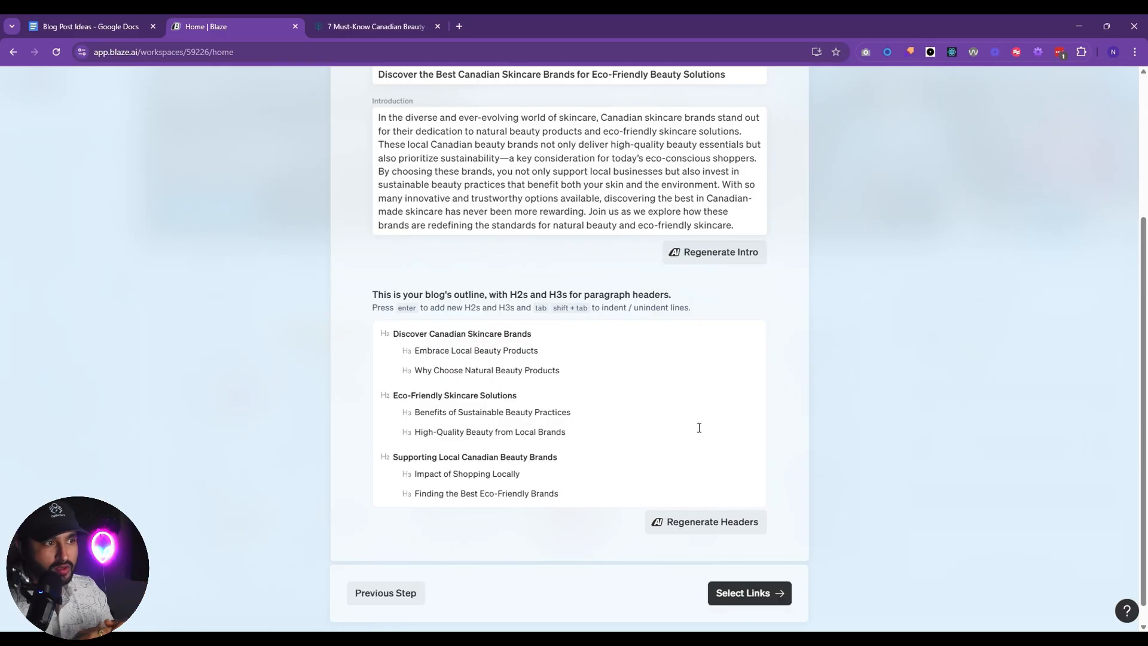
scroll(658, 422, down, 1)
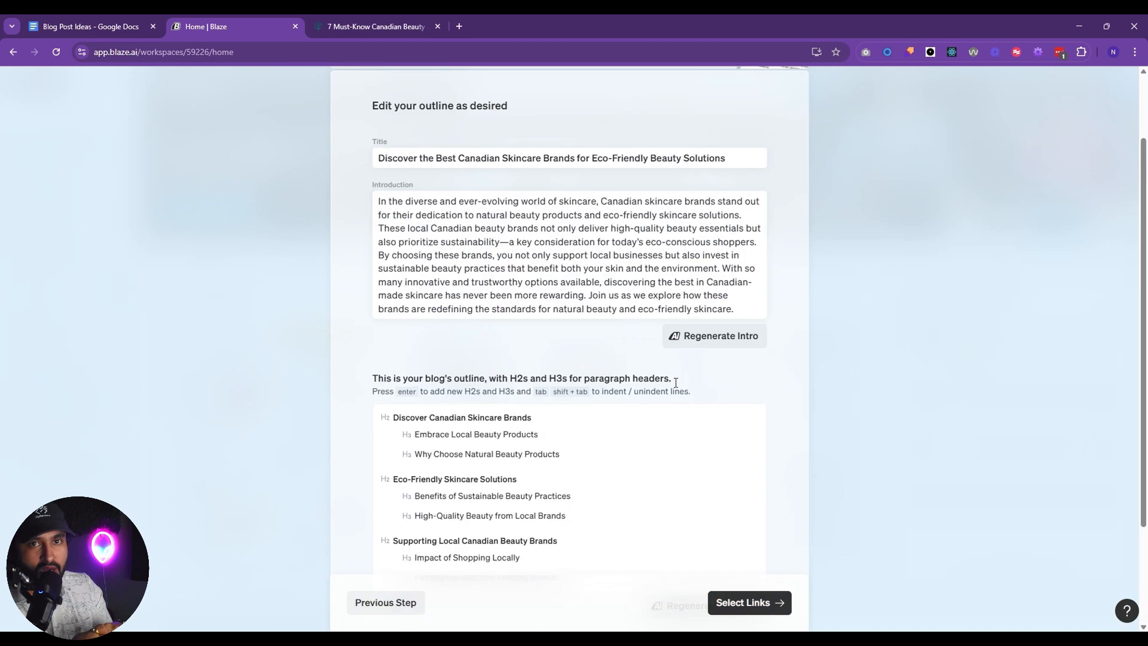
click(737, 592)
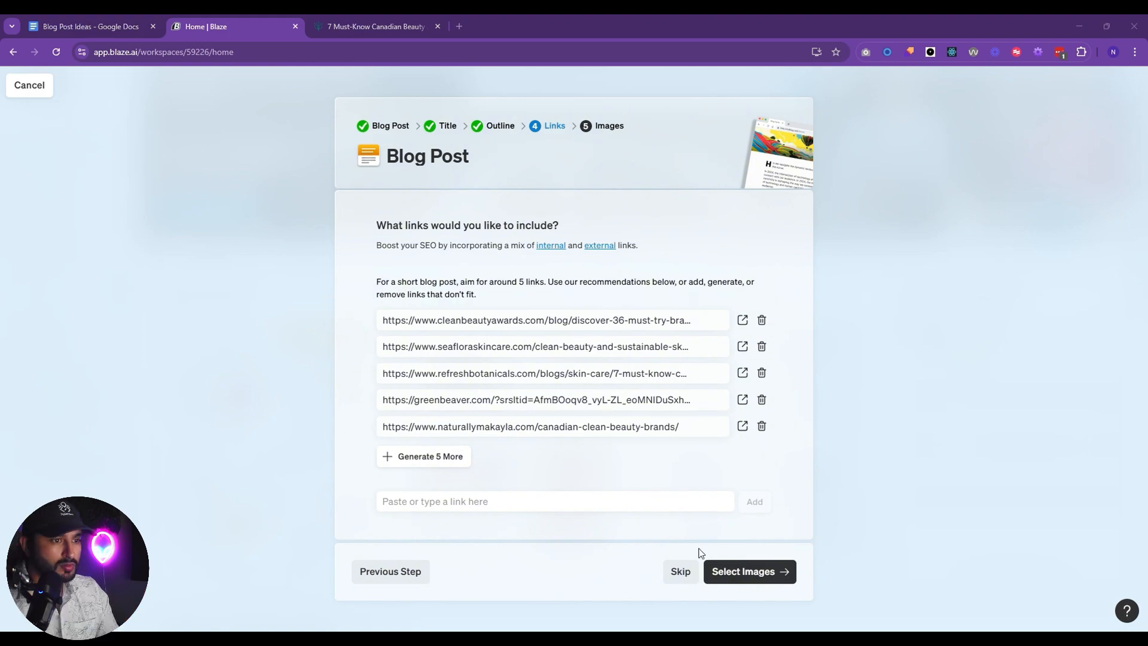
click(747, 573)
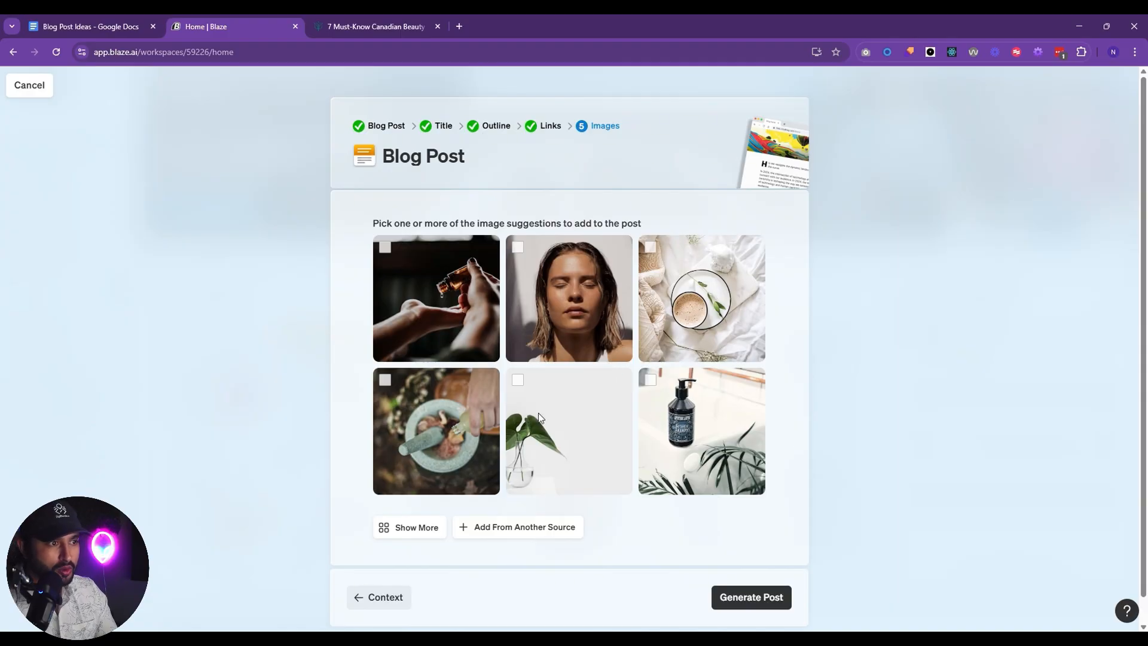
Choose the suggested portrait of the woman with closed eyes and generate the blog post.
click(532, 271)
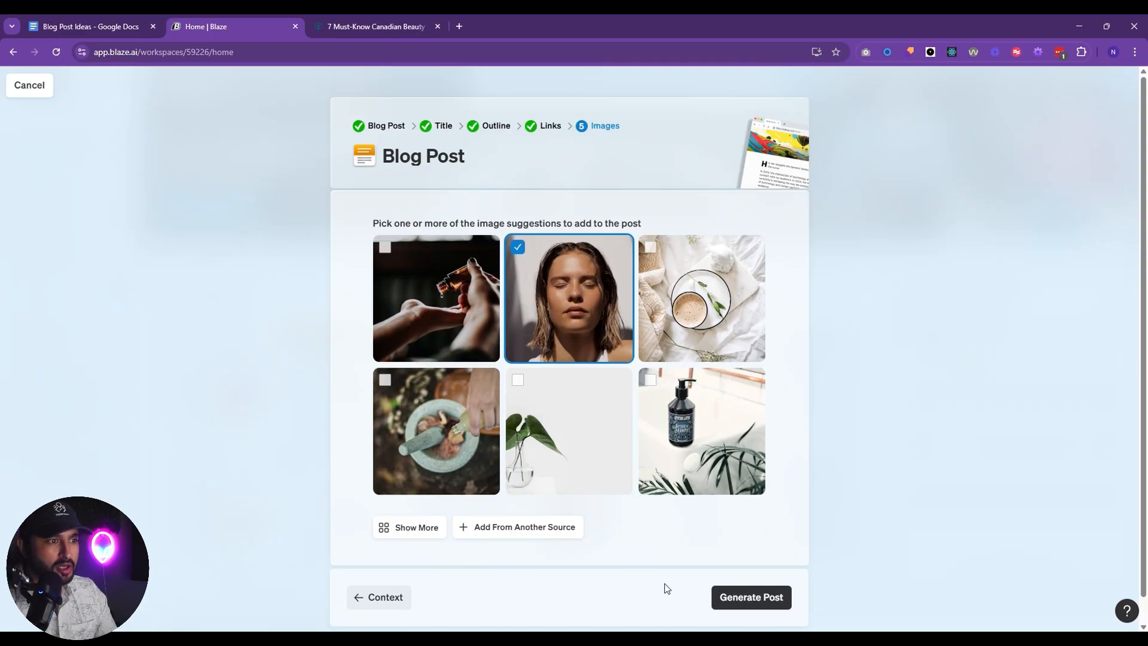
click(772, 600)
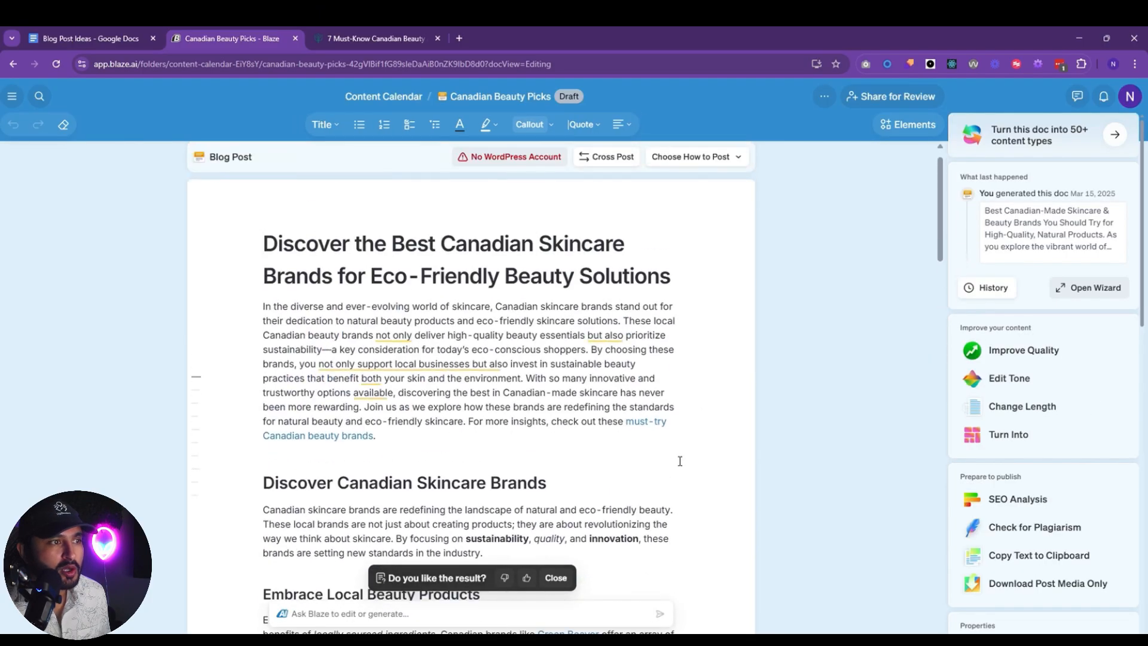
Look through the generated blog post from its introduction to the sections on supporting local brands.
click(731, 389)
scroll(703, 407, down, 16)
scroll(695, 417, down, 15)
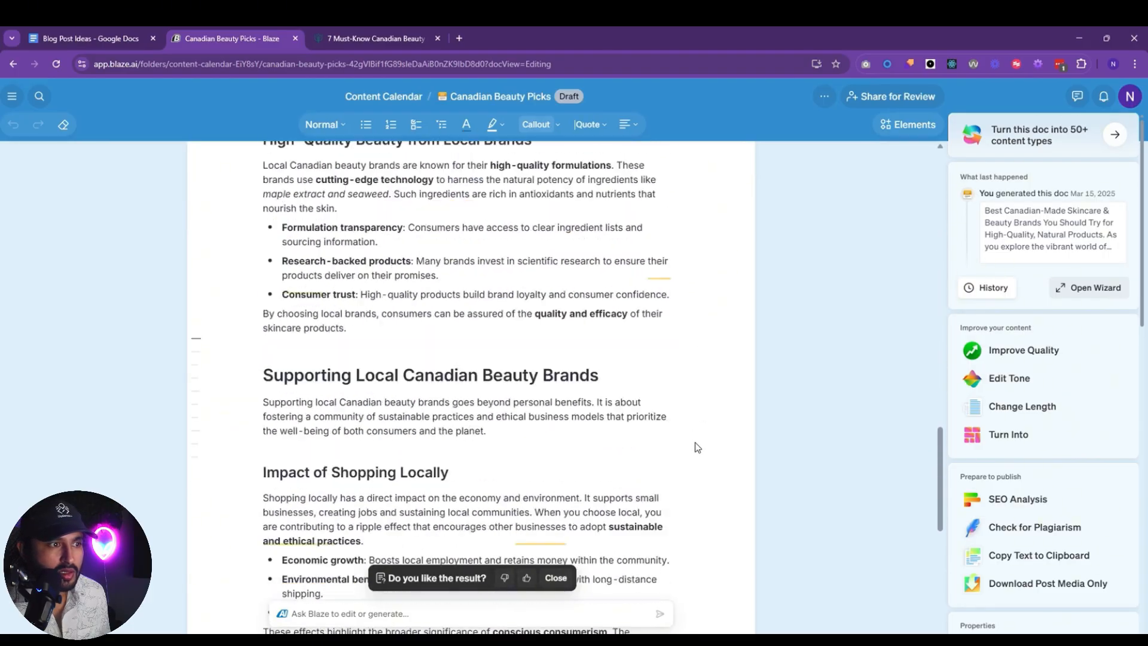
scroll(696, 472, up, 12)
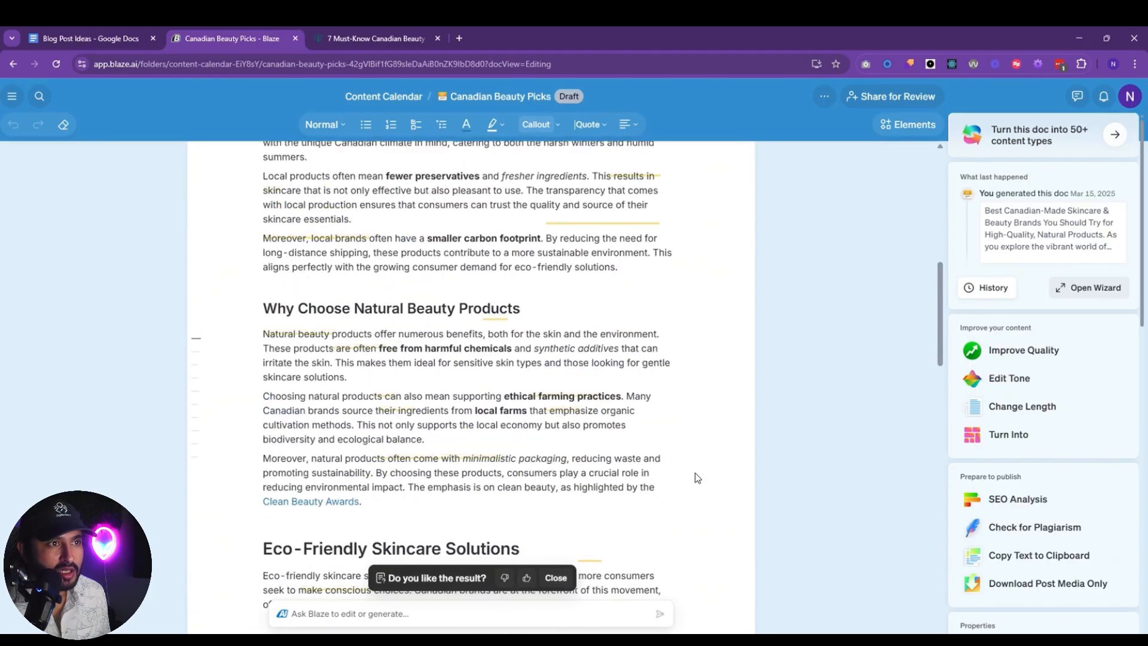
scroll(695, 478, down, 12)
scroll(418, 474, up, 14)
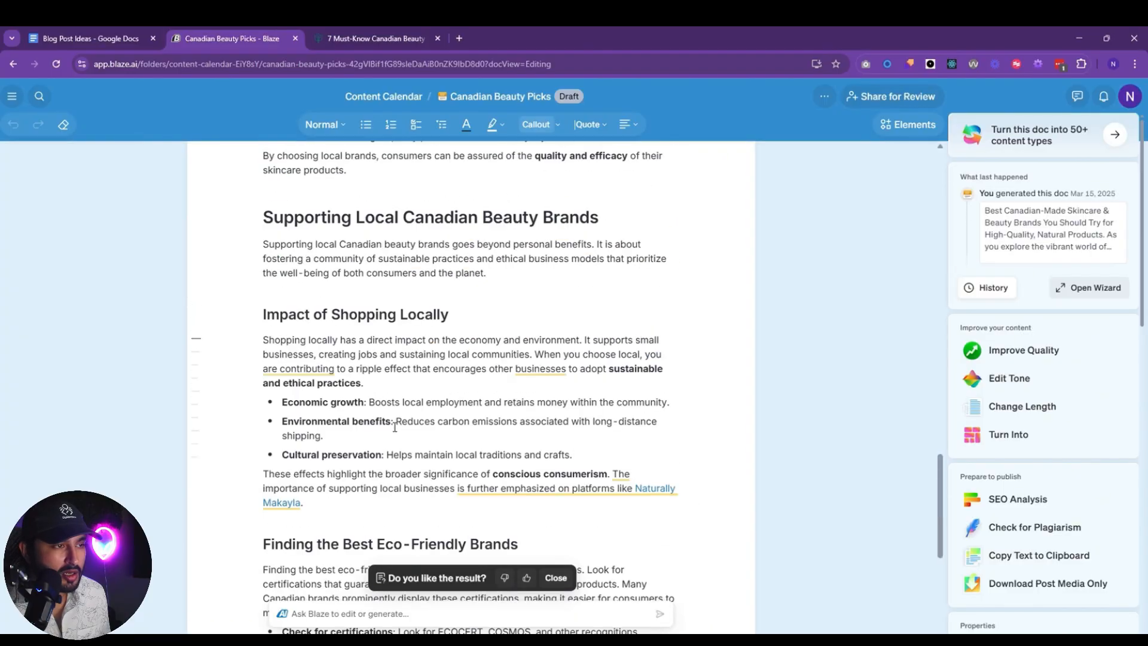
scroll(418, 474, up, 15)
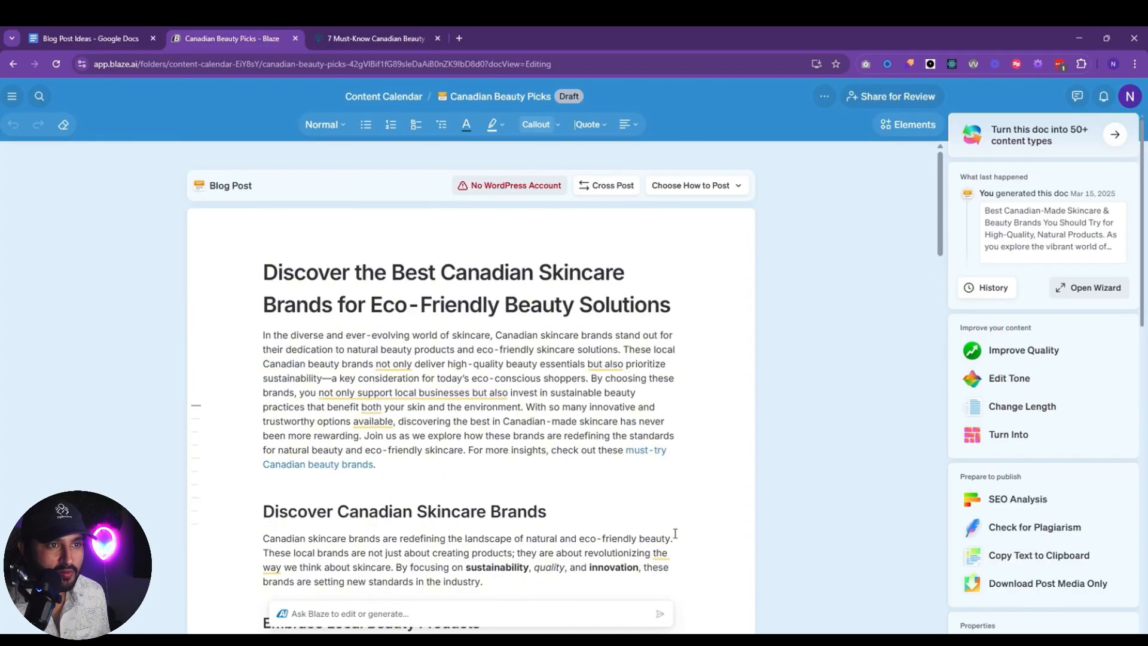
Search the stock images for "skincare" and insert the portrait of the woman with closed eyes into the post.
scroll(552, 380, down, 20)
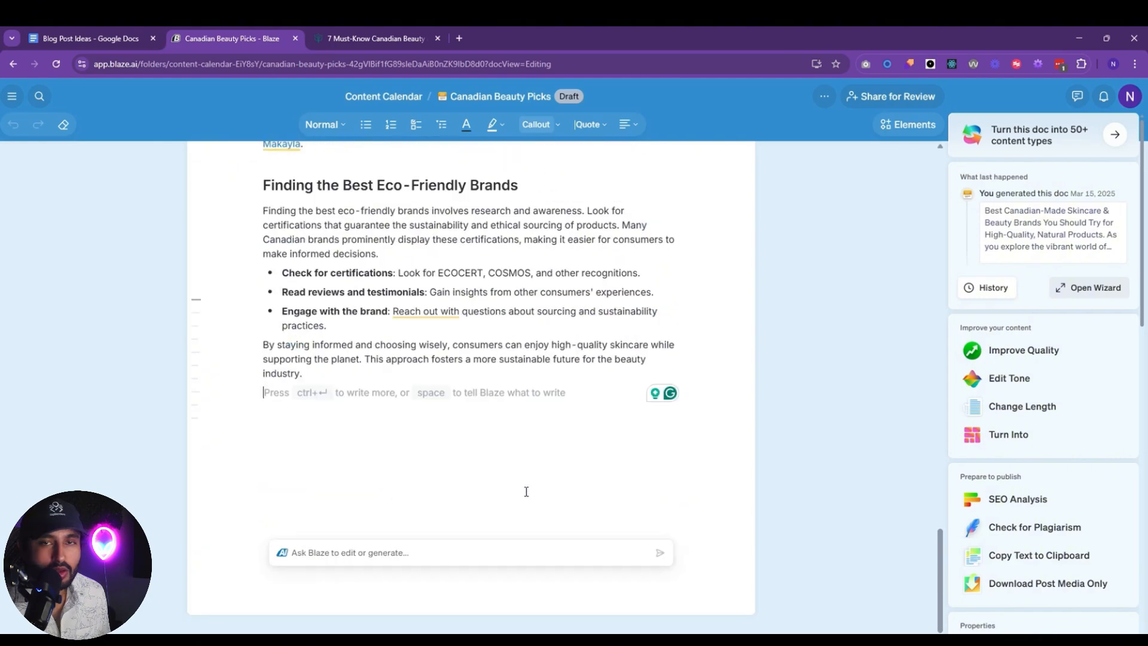
scroll(527, 488, up, 12)
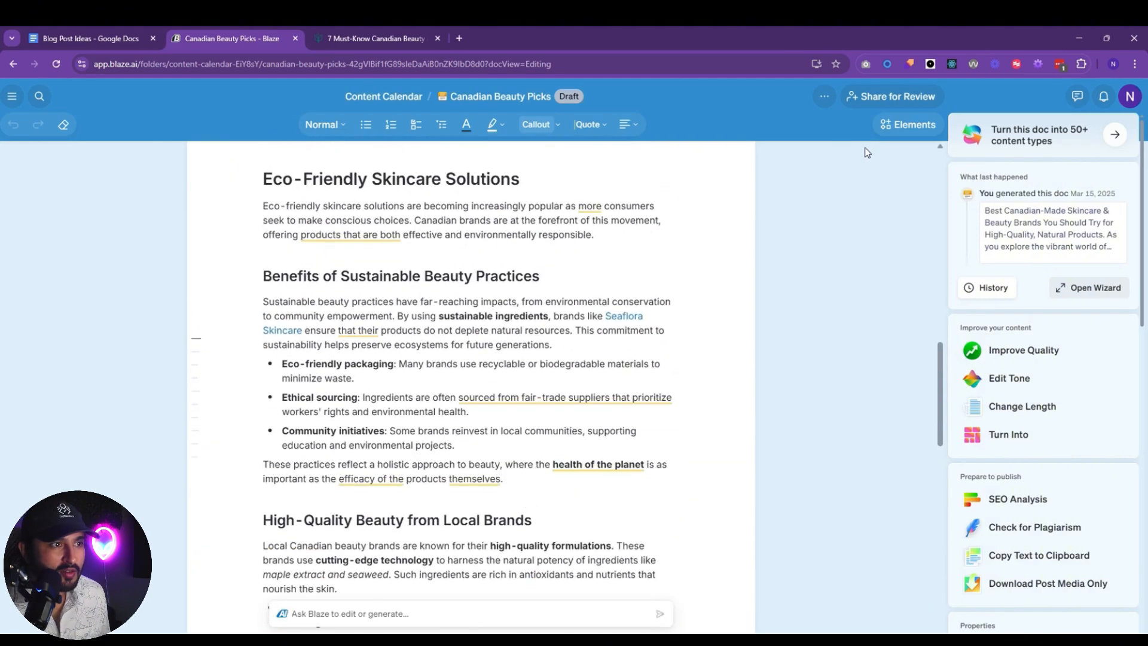
mouse_move(896, 135)
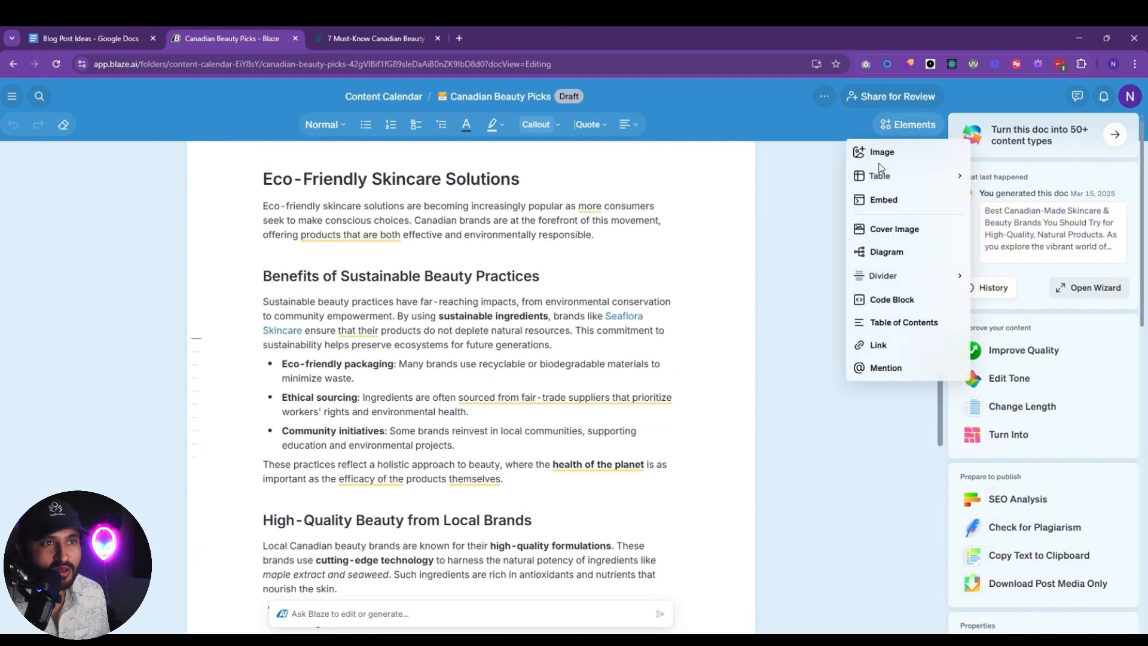
click(879, 153)
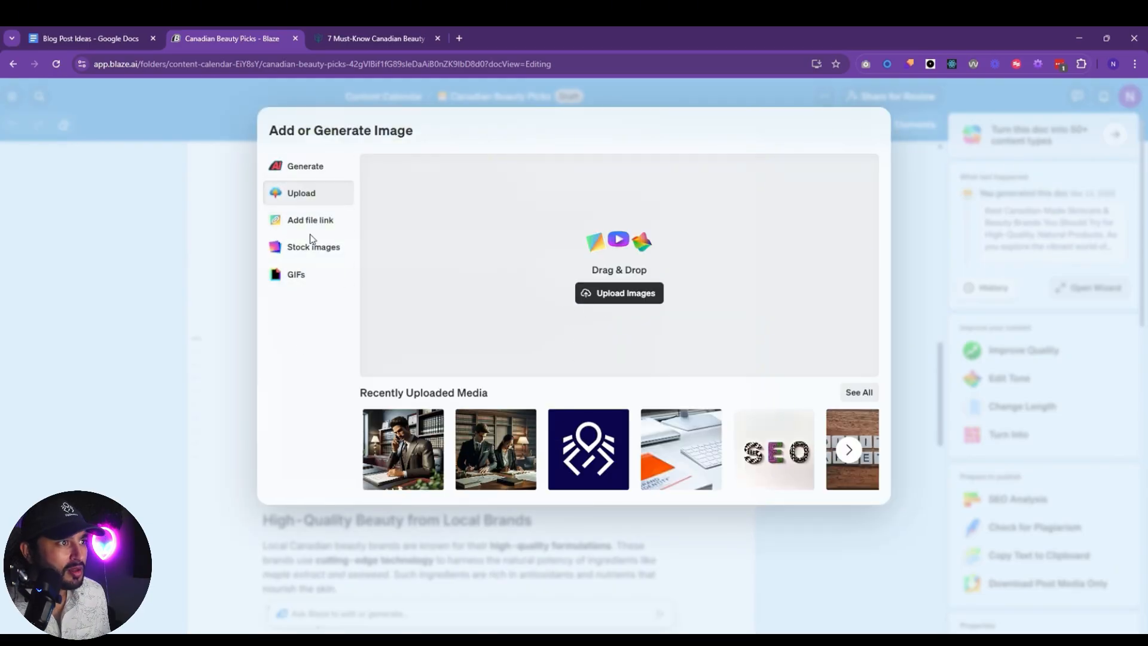
click(323, 247)
text(skincare)
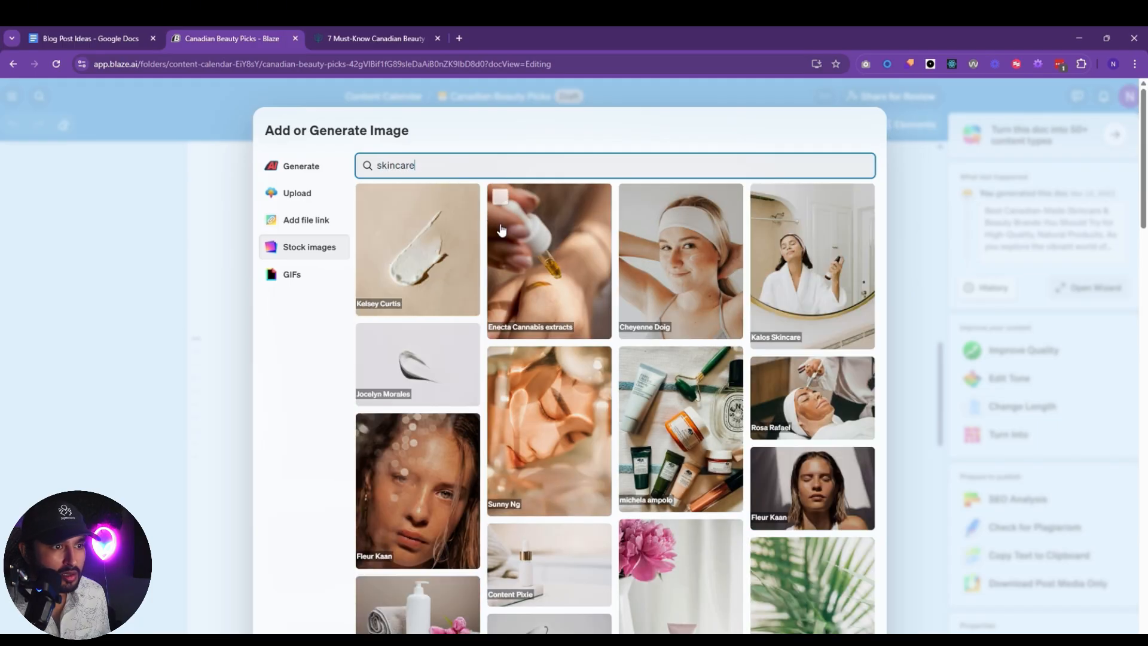
click(780, 476)
click(842, 130)
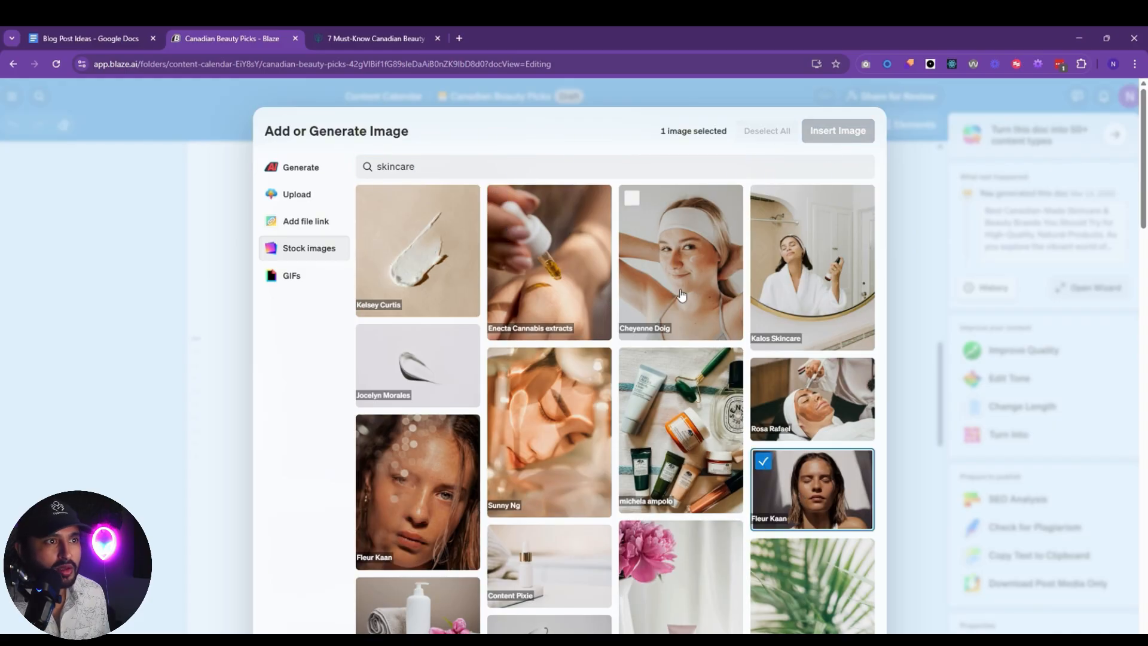
Move the inserted portrait from the end of the post to directly below the introduction paragraph.
scroll(432, 407, down, 6)
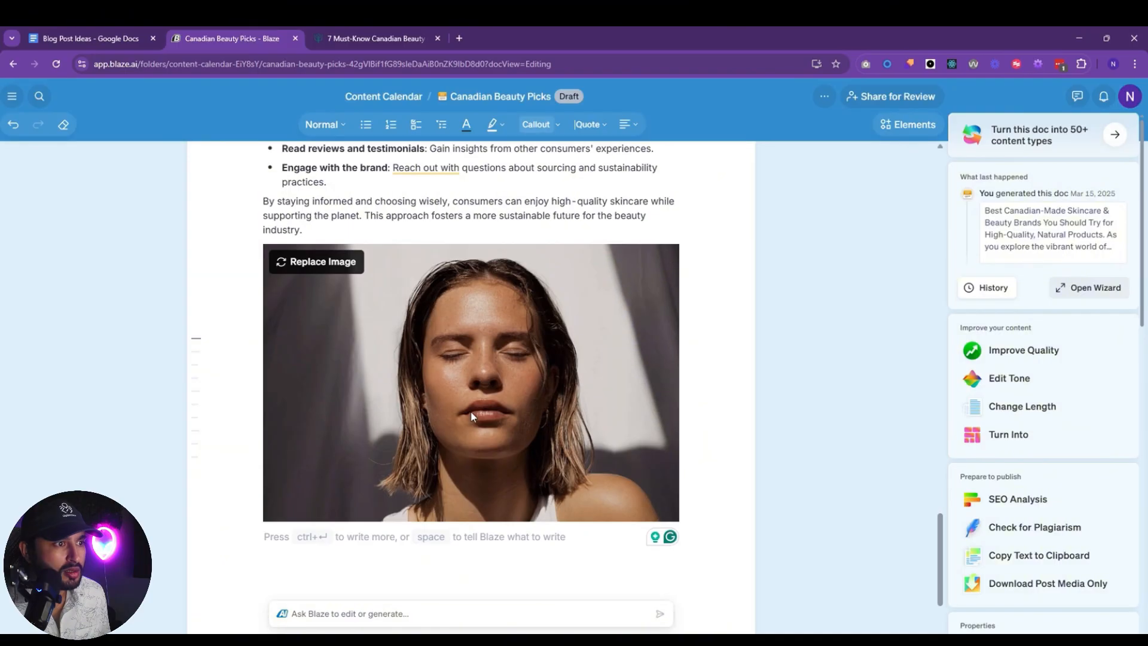
click(487, 466)
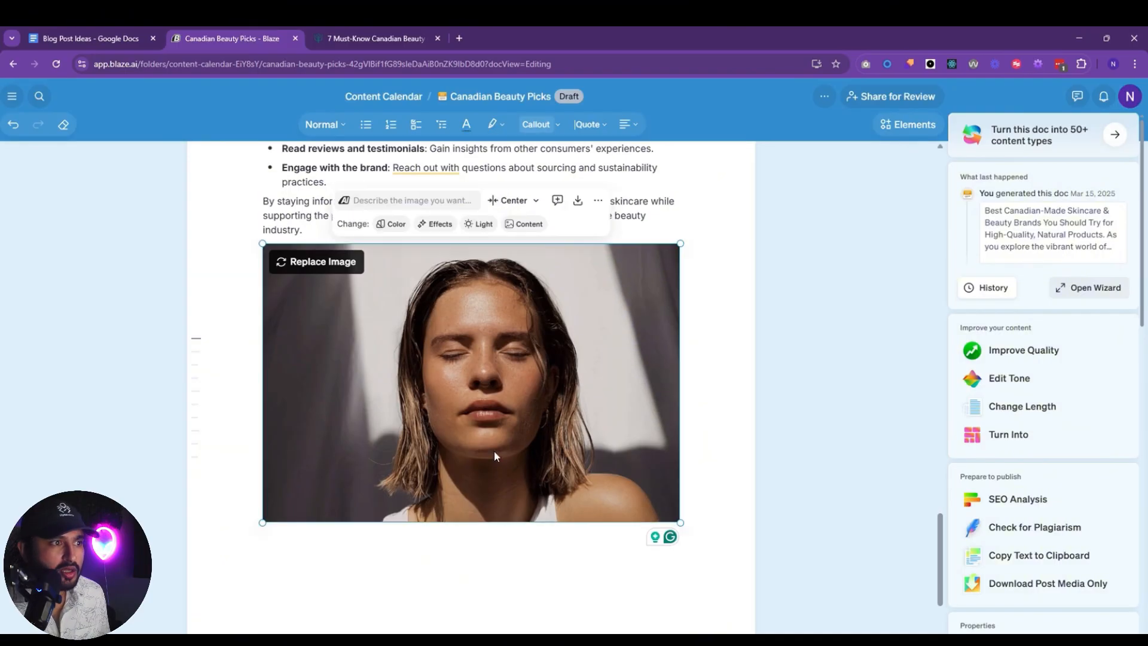
scroll(494, 450, up, 20)
scroll(498, 445, up, 5)
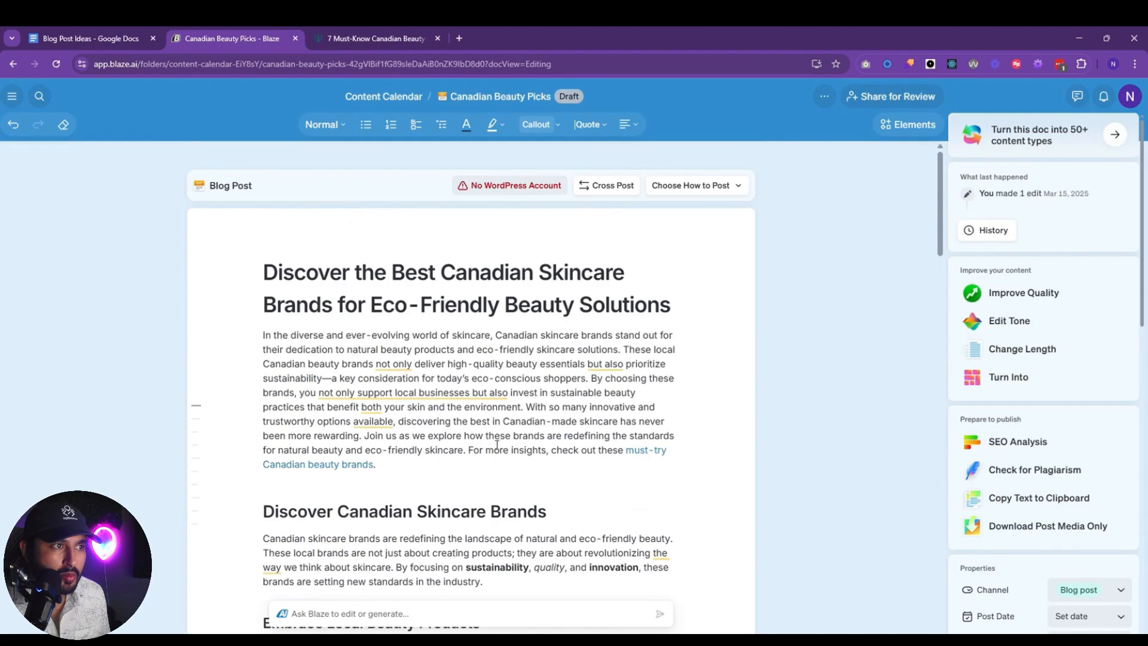
key(ctrl+v)
scroll(450, 461, down, 10)
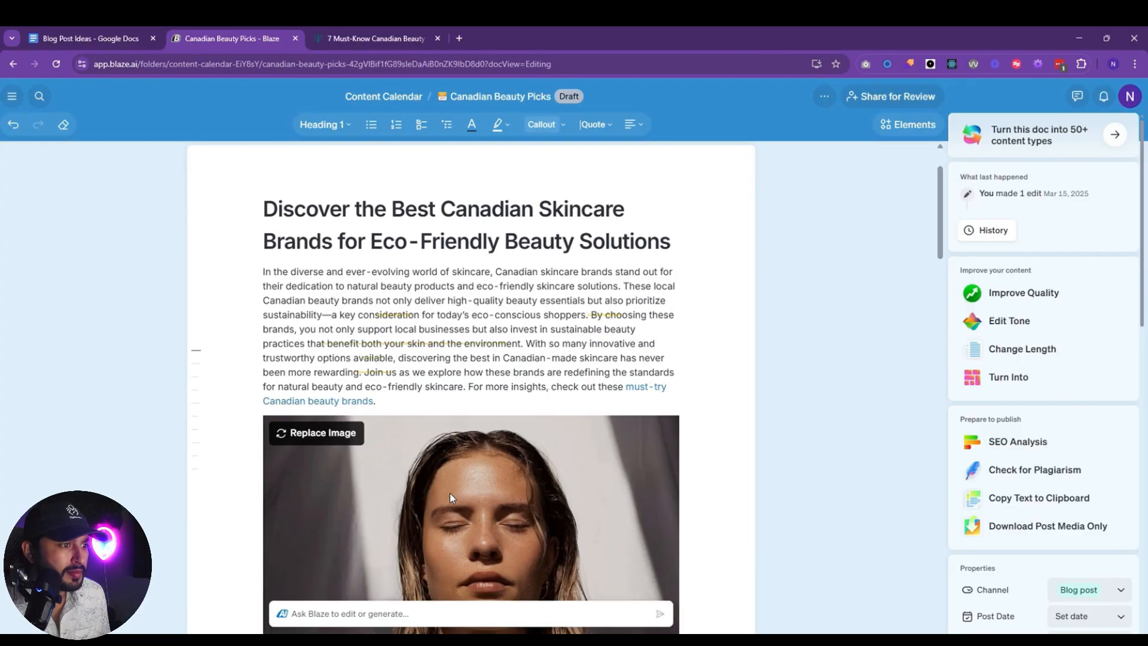
At the post's end, prompt for a CTA about an AI powered search engine for Canadian skincare alternatives, using Innovative Expert Voice (DigiBenders).
scroll(487, 309, down, 15)
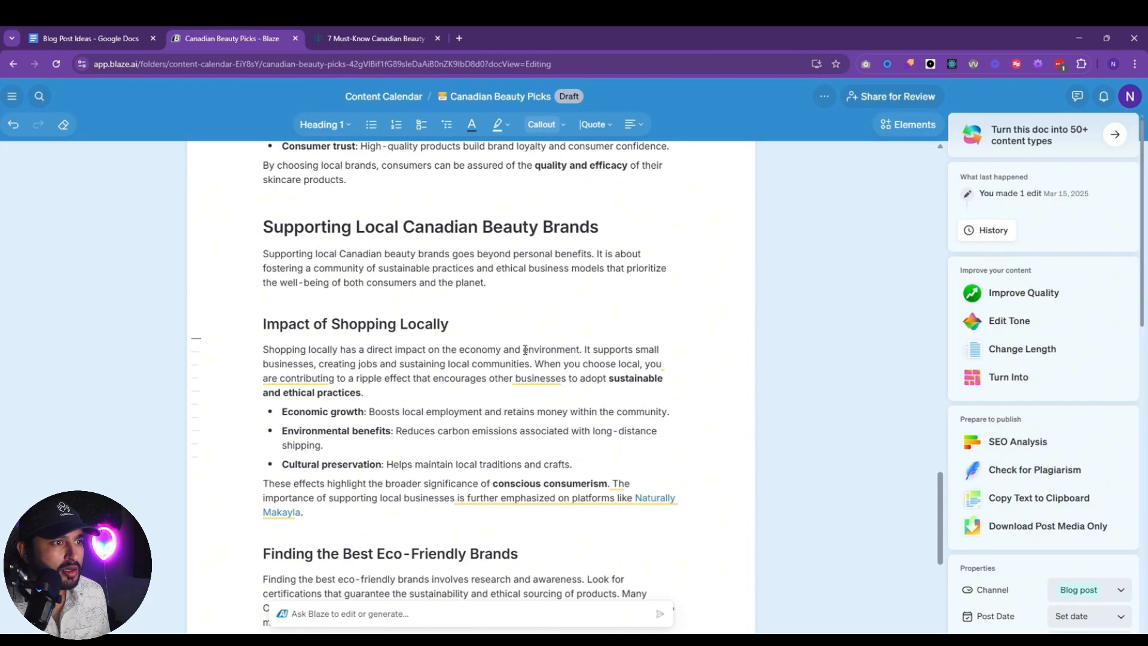
click(363, 442)
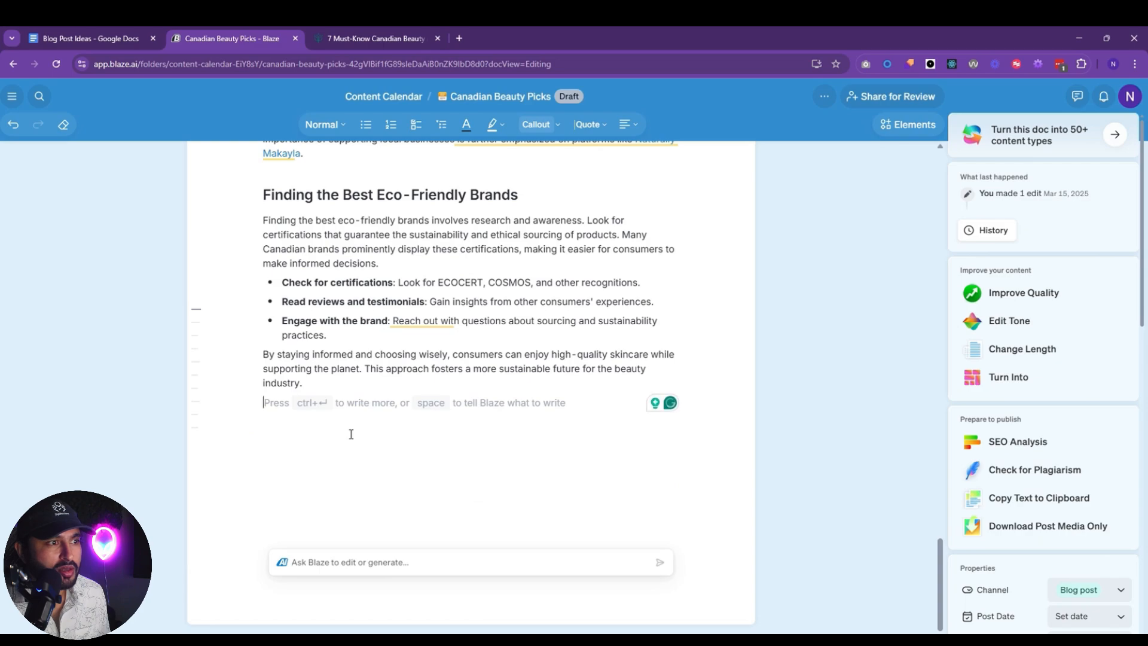
key(space)
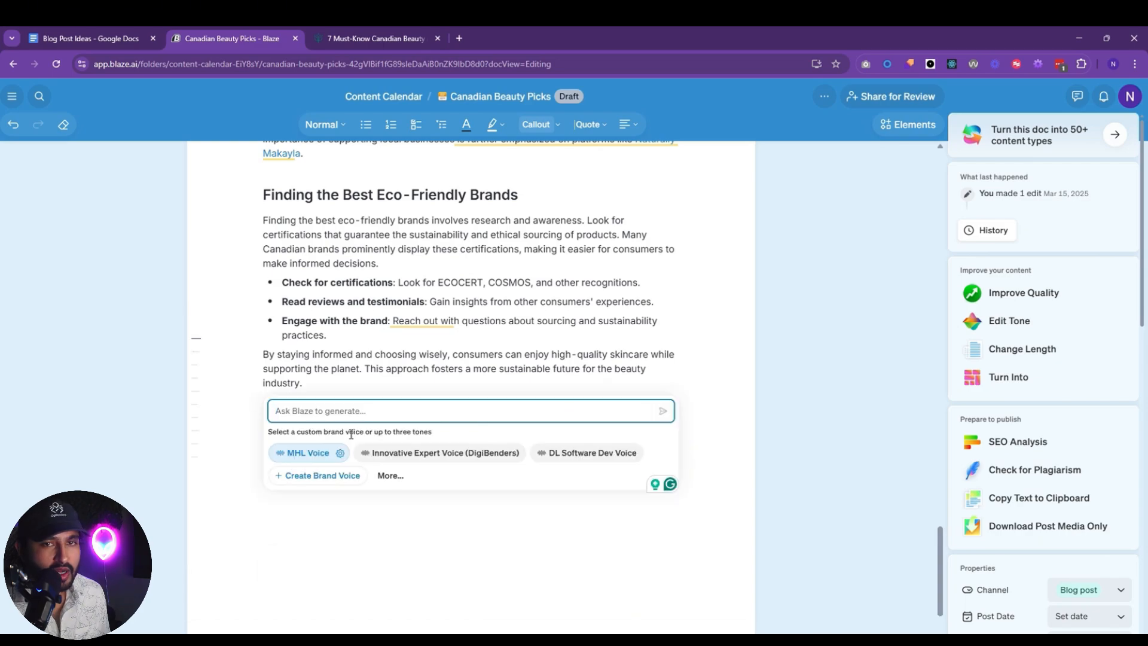
text(Add a CT)
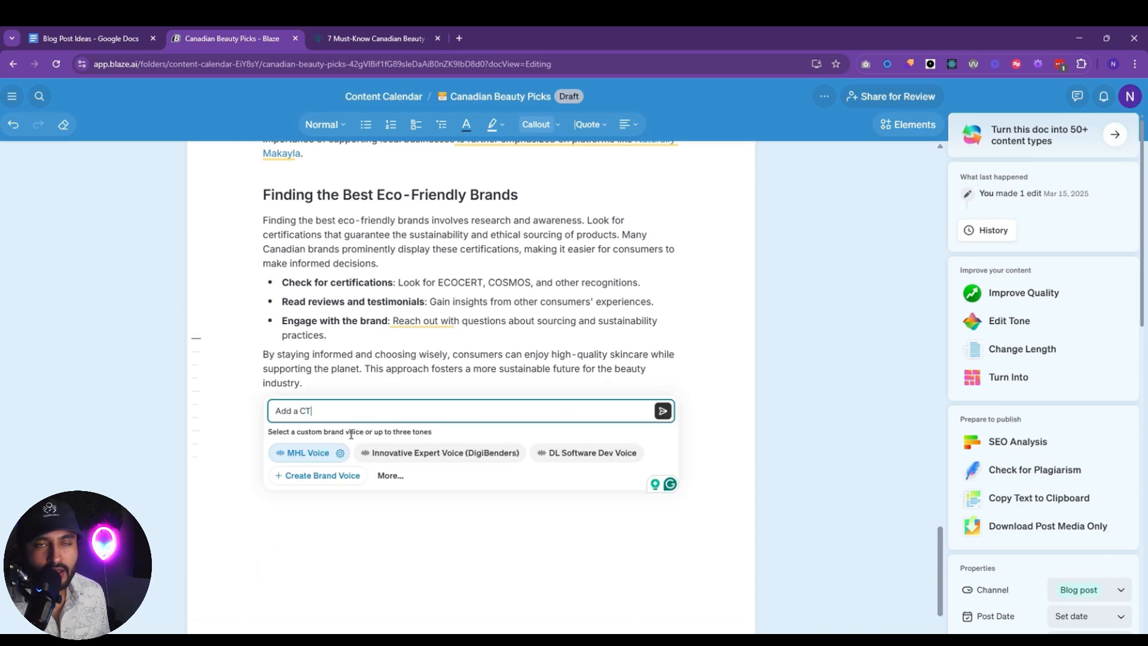
text(A that if you want to easily find the skincare product alternatives that are canadian)
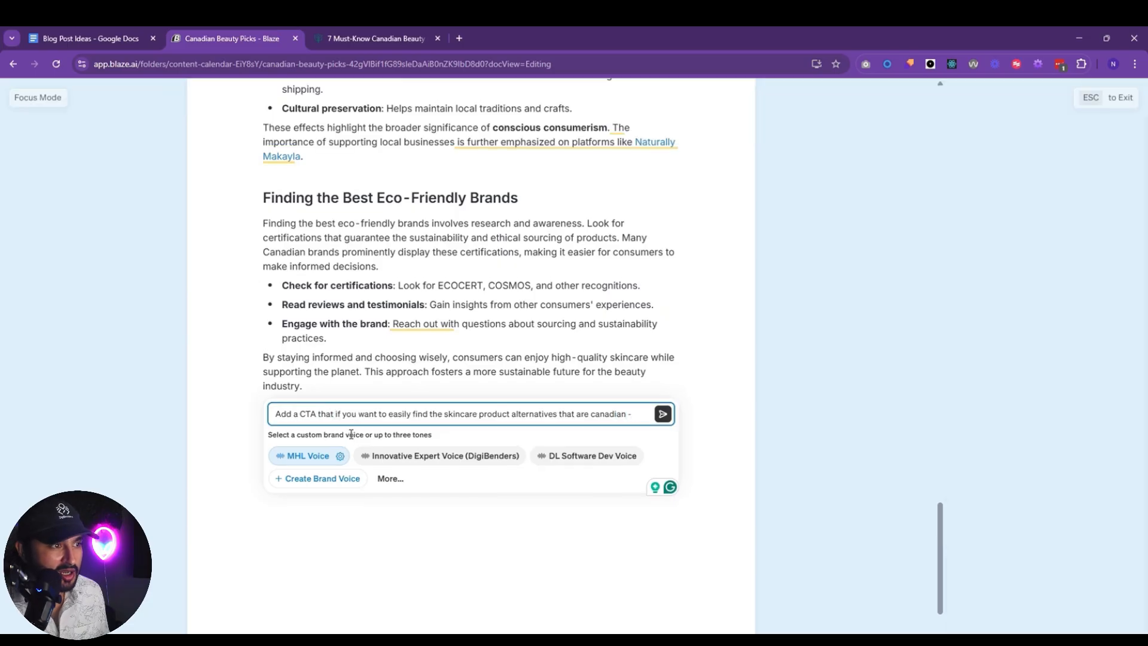
text( - try out our A)
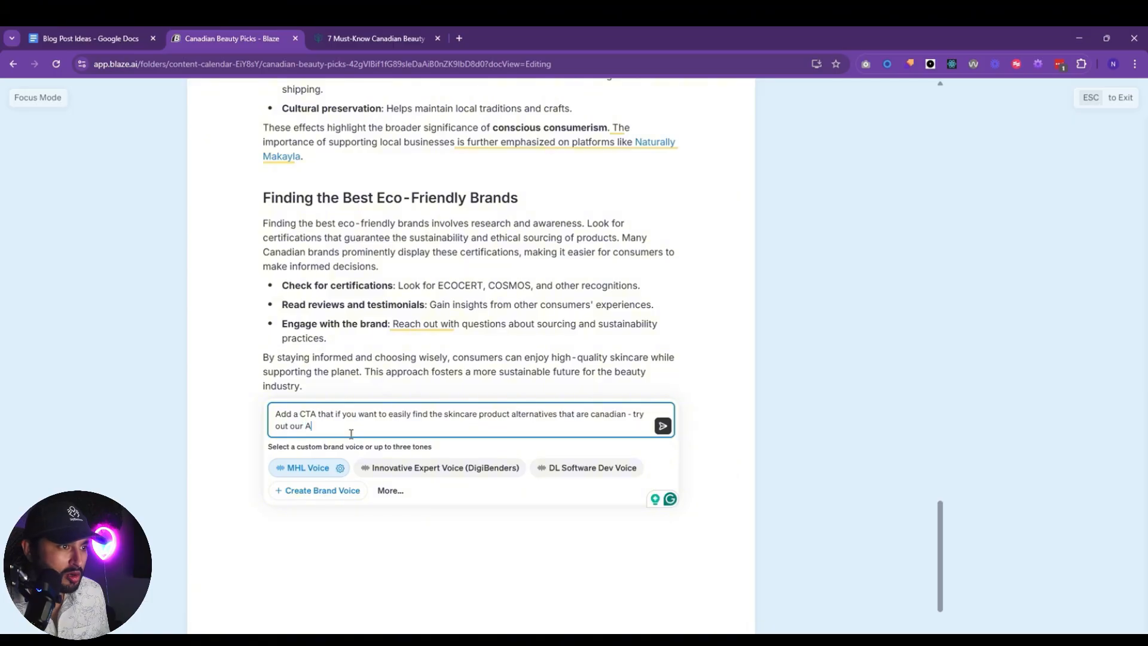
text(I pwo)
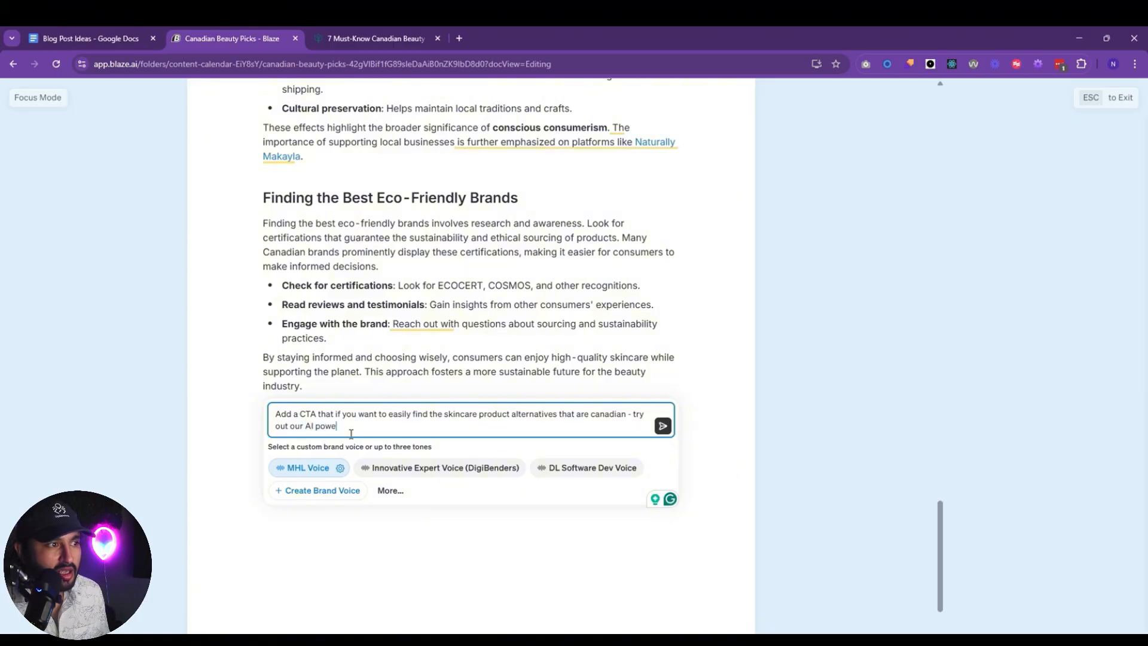
text(ered search en)
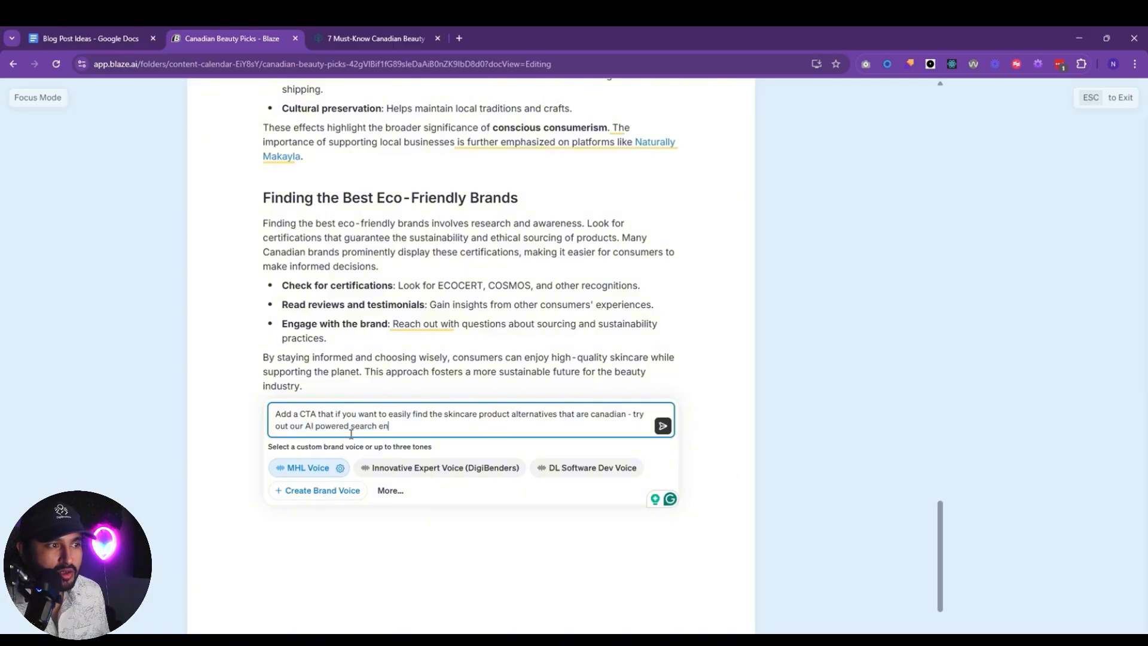
text(gine specifically made for th)
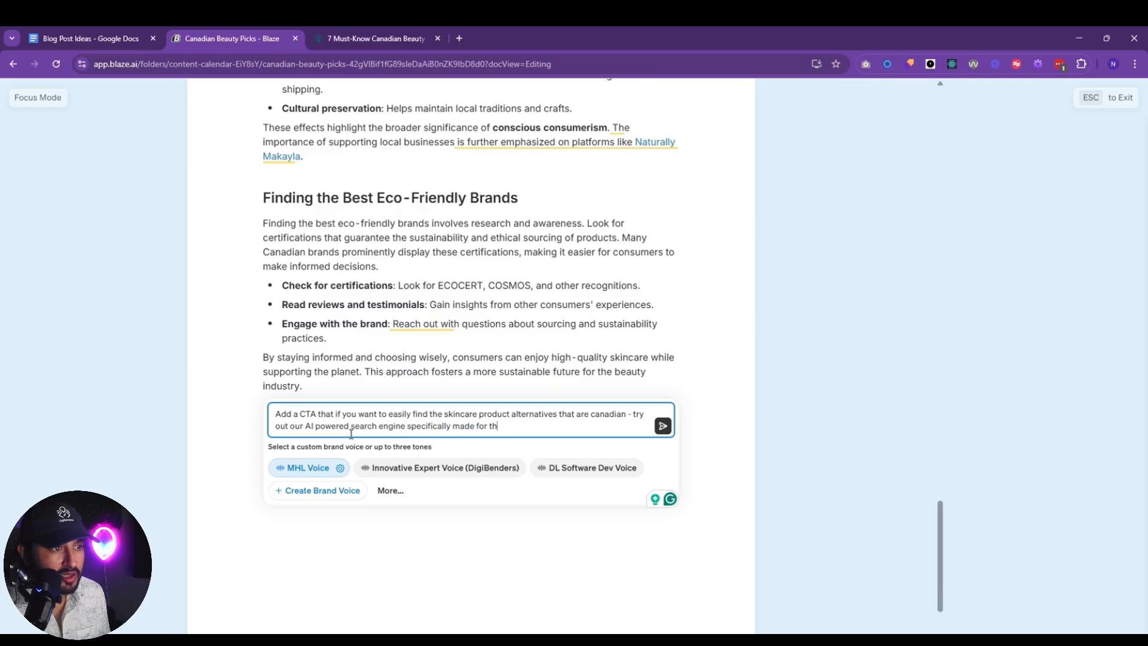
text(is)
click(373, 468)
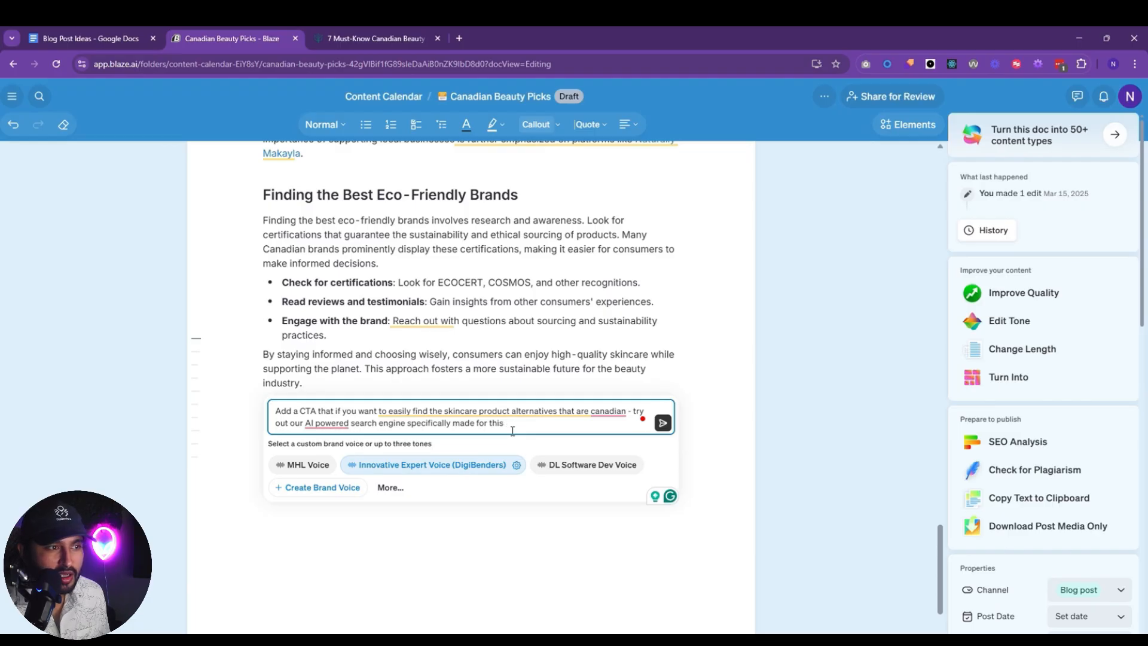
Open buycanada.ai in a new browser tab and copy its web address.
click(460, 38)
text(buycan)
key(Return)
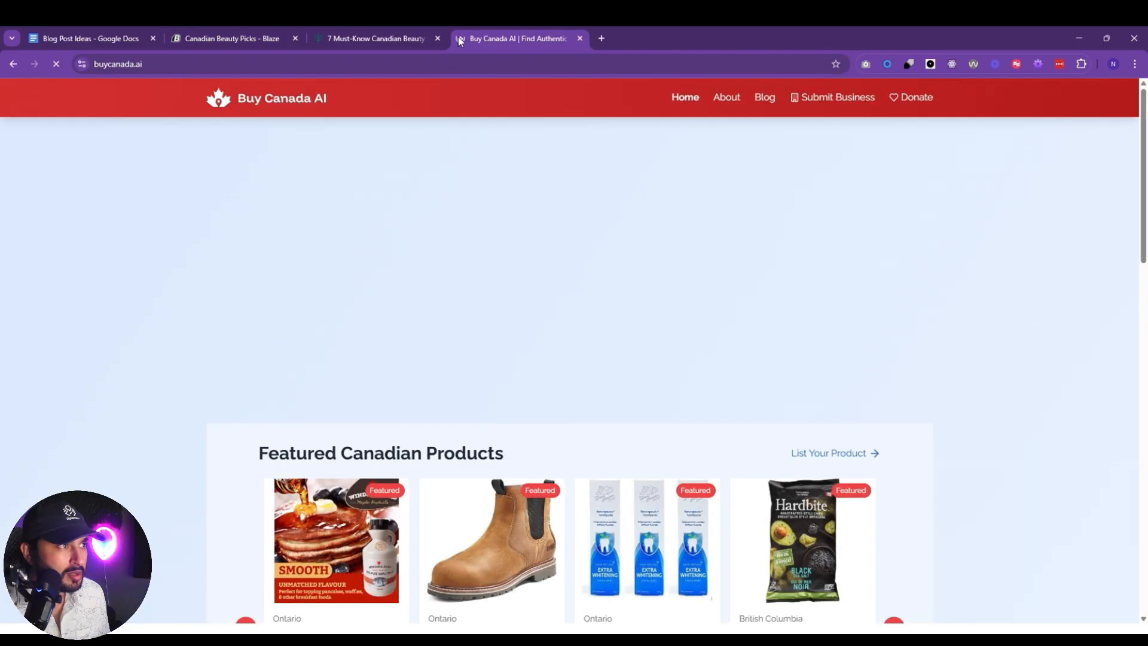
click(441, 64)
key(ctrl+c)
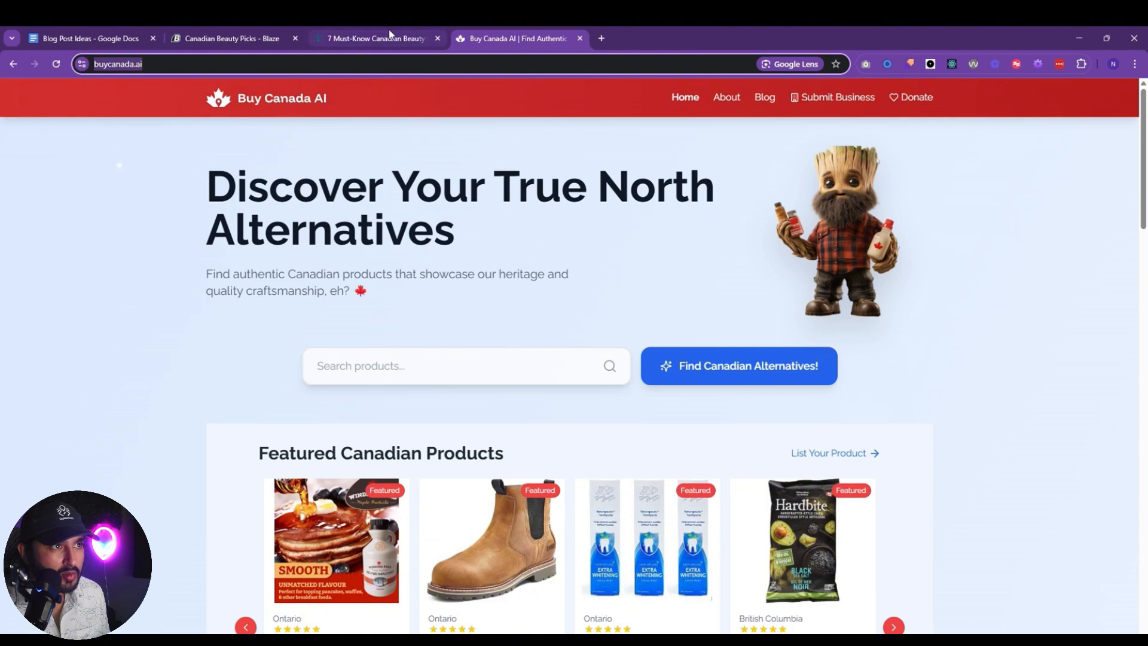
click(383, 38)
key(ctrl+shift+Tab)
key(ctrl+v)
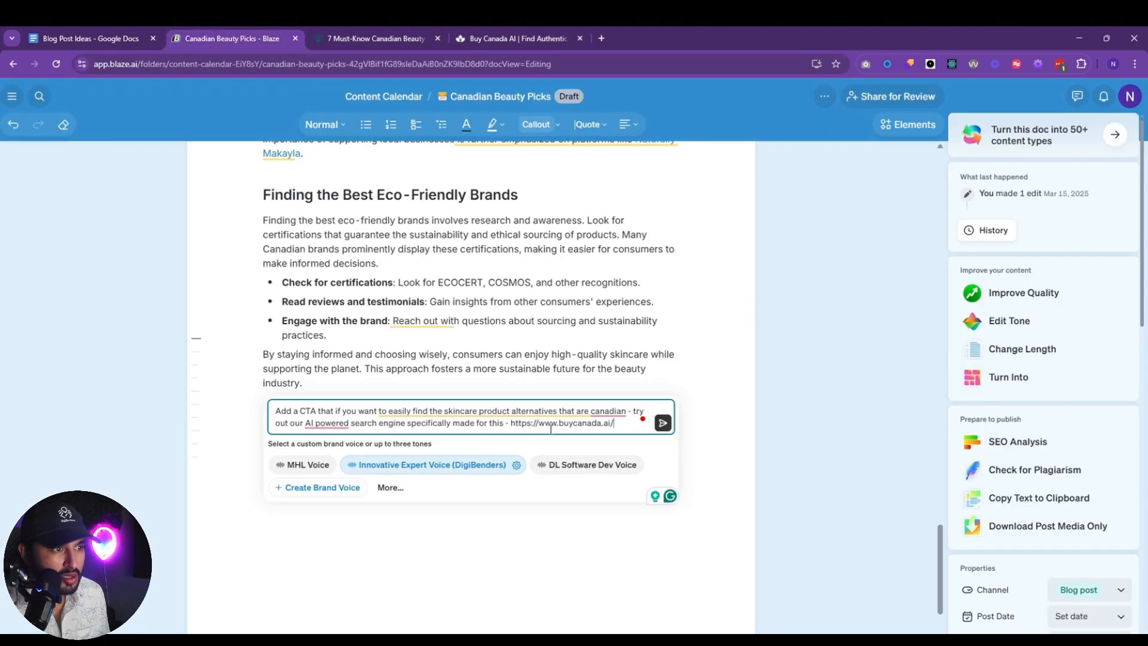
click(663, 424)
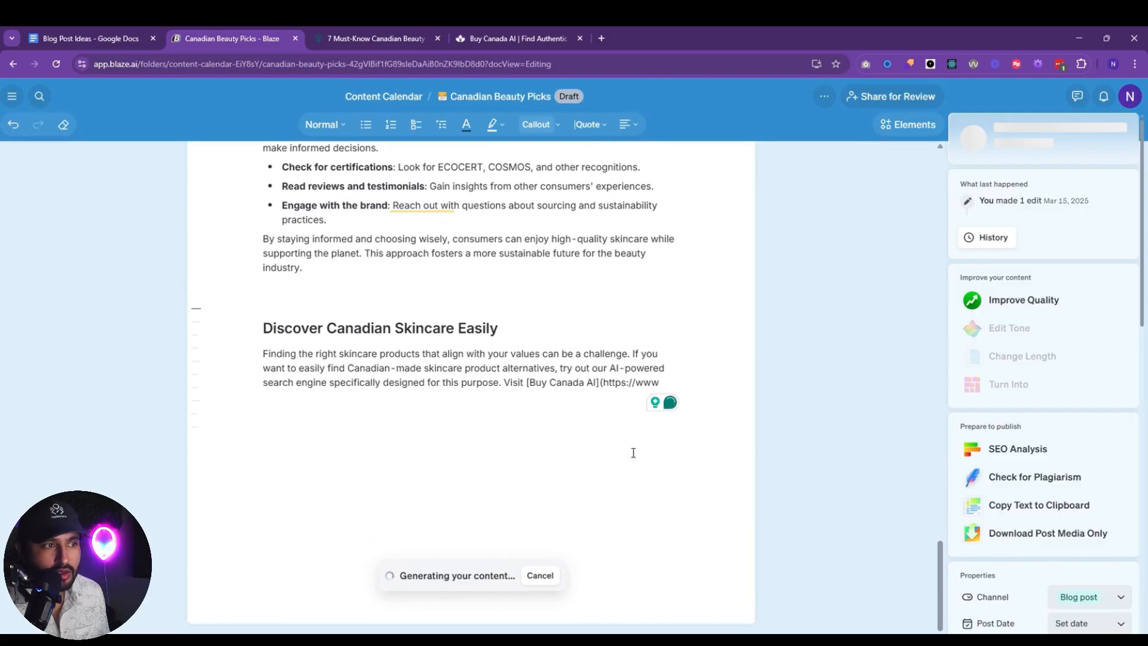
Look through the updated post and check the Buy Canada AI link in the generated call-to-action section.
scroll(556, 369, up, 5)
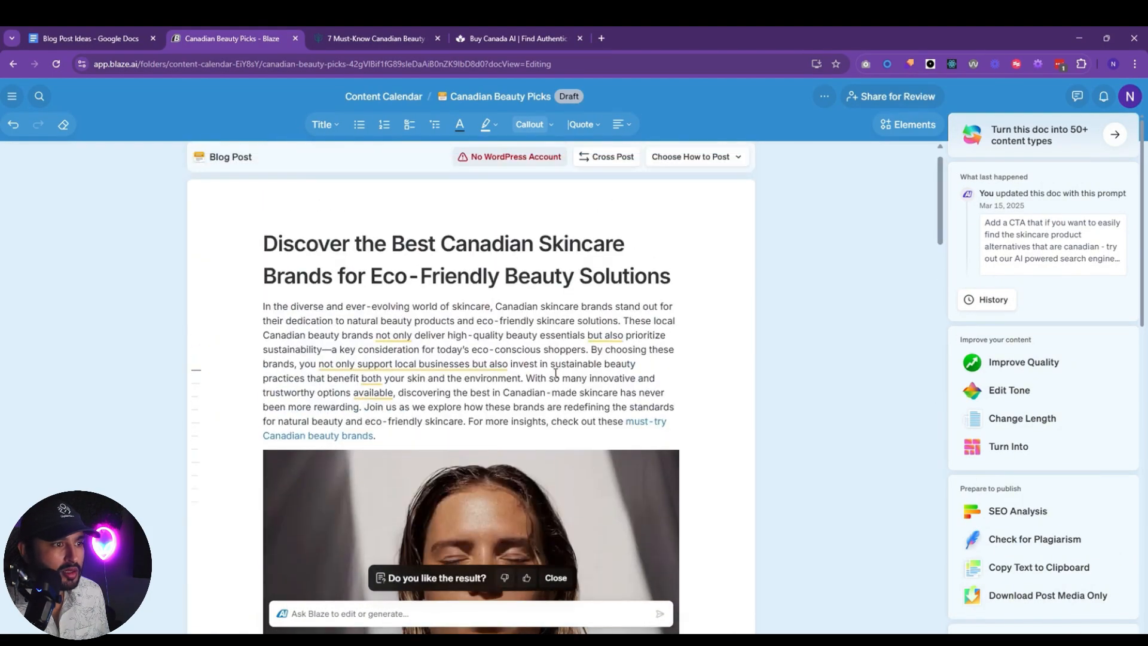
scroll(559, 380, down, 15)
scroll(562, 390, down, 15)
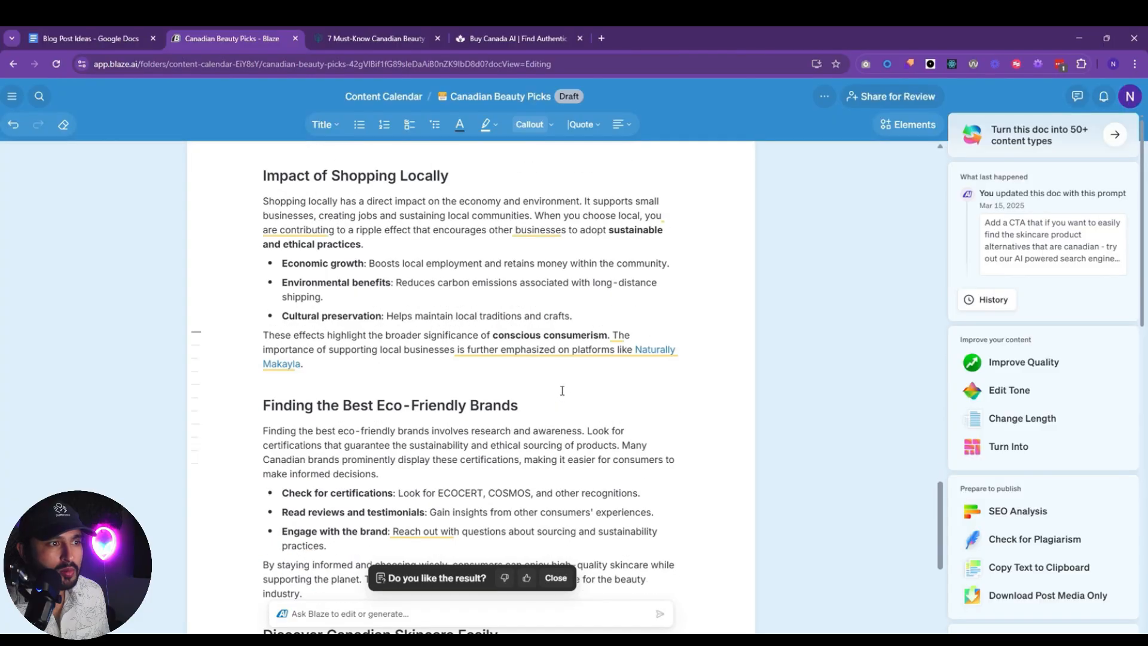
click(570, 338)
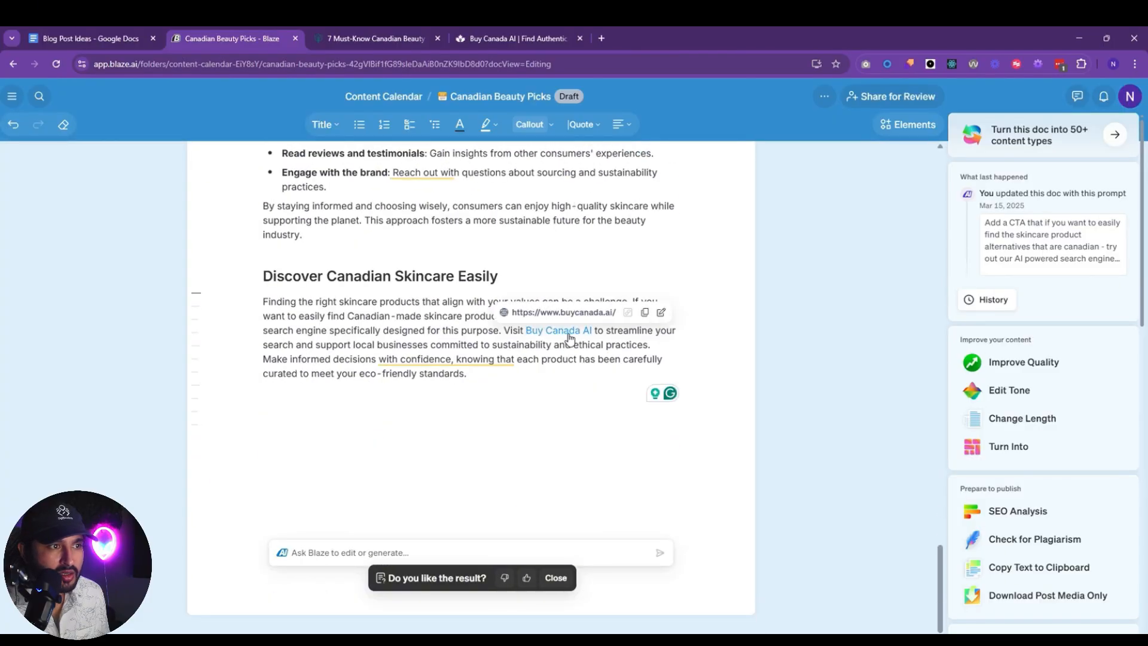
click(549, 391)
Open the export options for the blog post.
scroll(552, 401, up, 20)
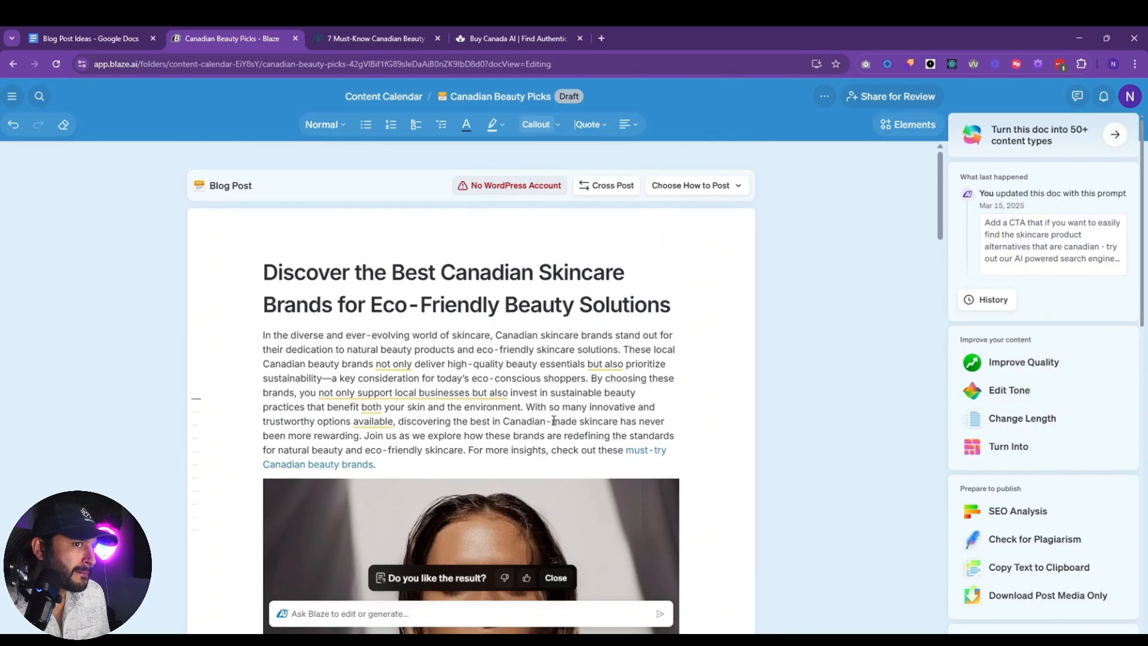
click(824, 98)
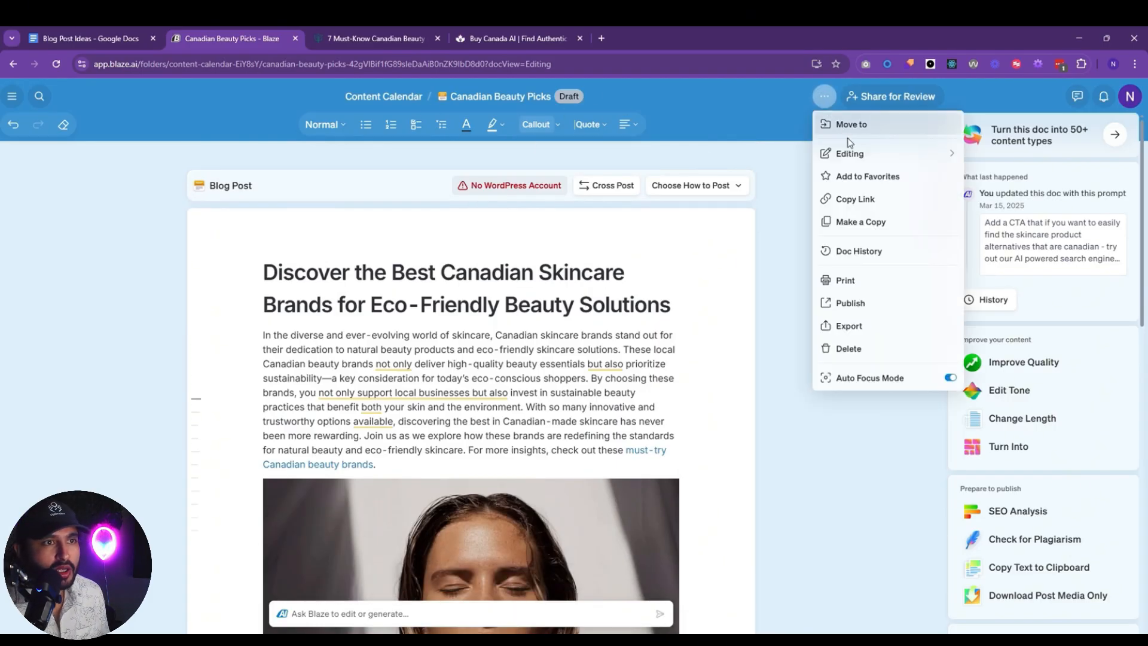
click(870, 327)
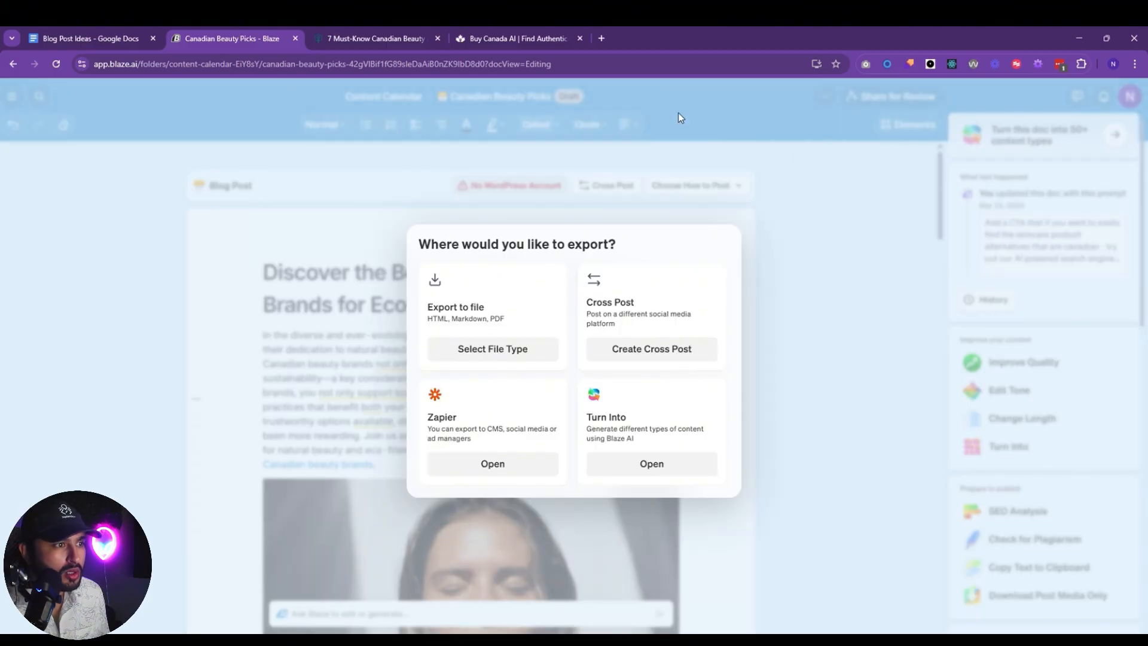
Switch to the Buy Canada AI website and open its blog page.
click(520, 39)
click(517, 64)
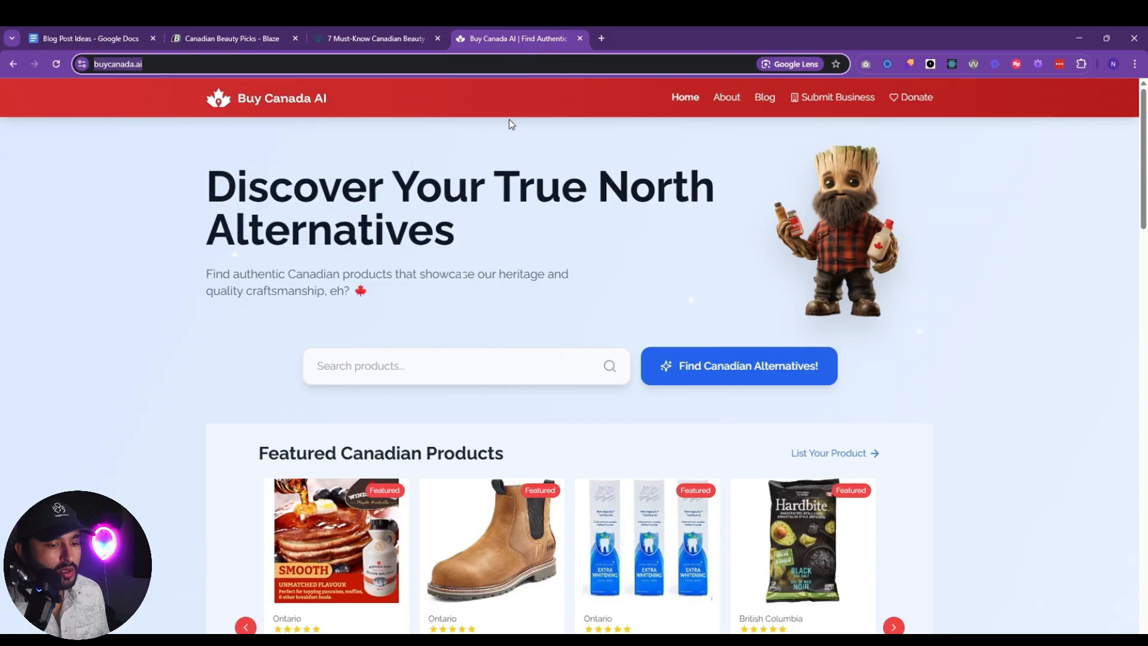
click(760, 101)
scroll(616, 203, down, 1)
Search the web for "mdx content next", view the MDX website, and return to the export options in Blaze.
click(598, 40)
text(mdx contetn)
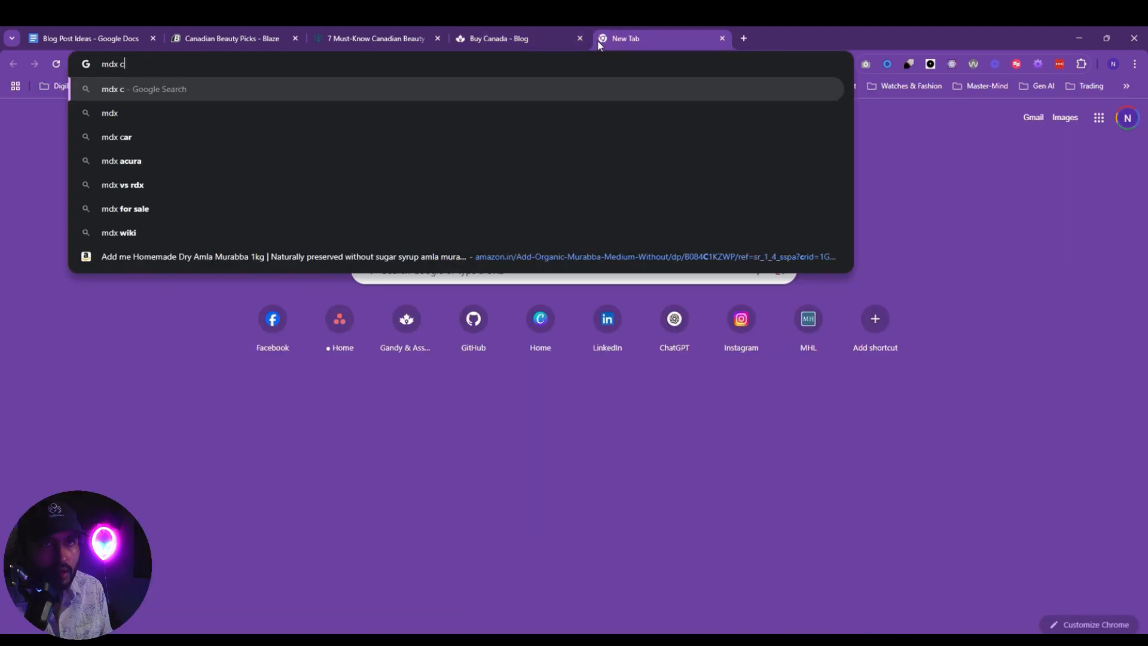
key(BackSpace)
key(BackSpace)
text(nt next)
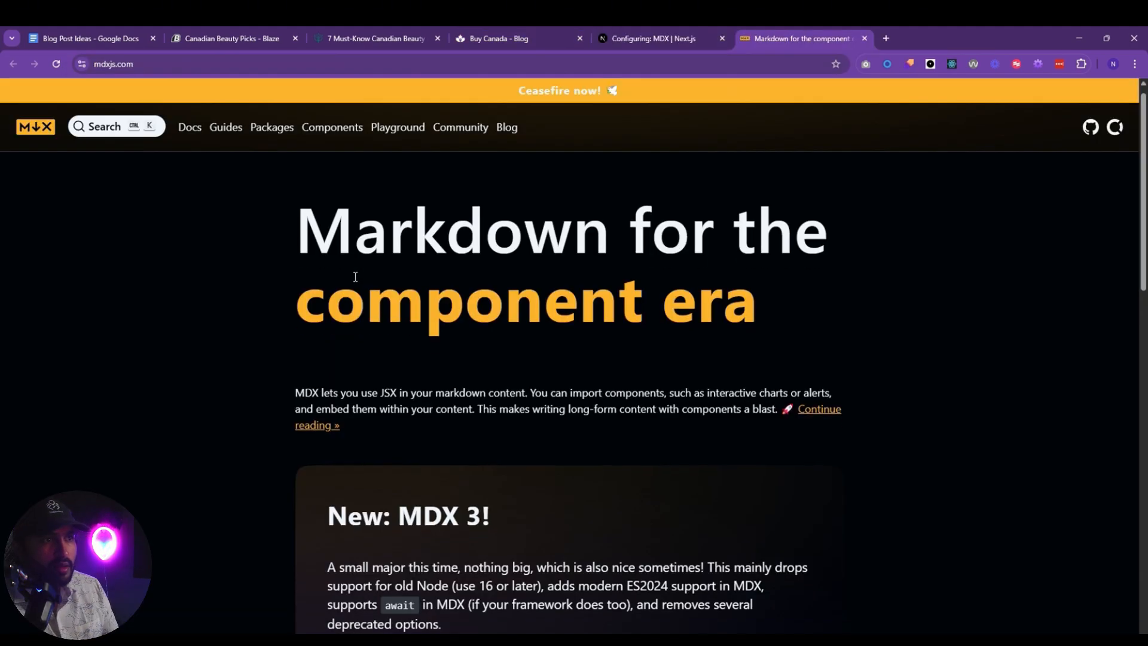
scroll(355, 277, up, 1)
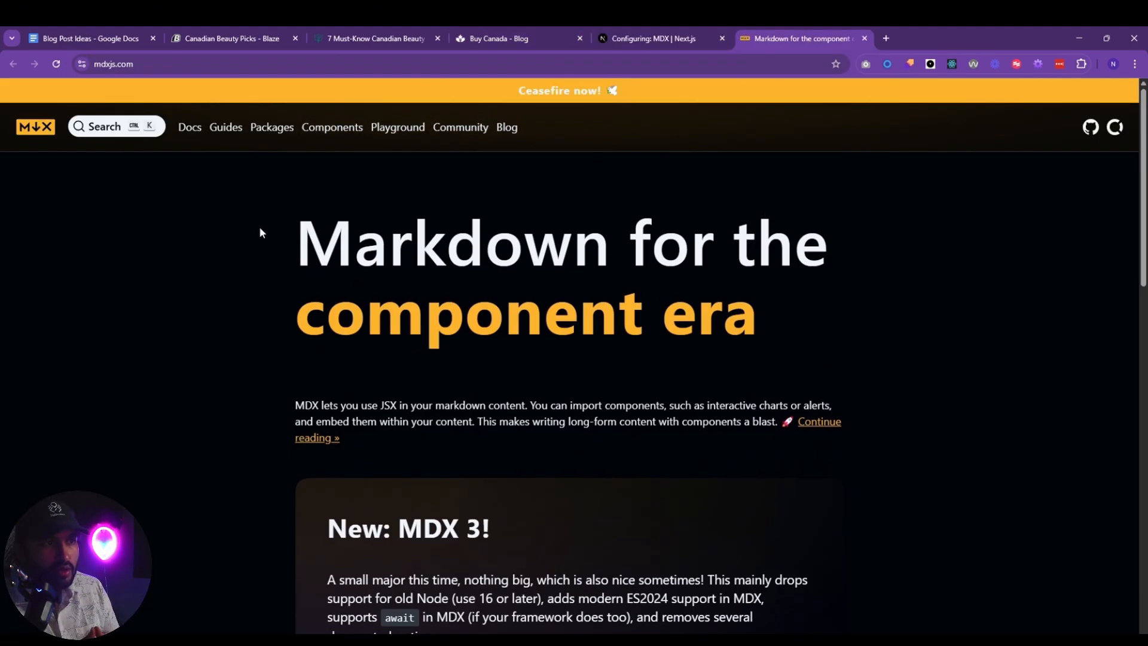
click(485, 40)
click(239, 42)
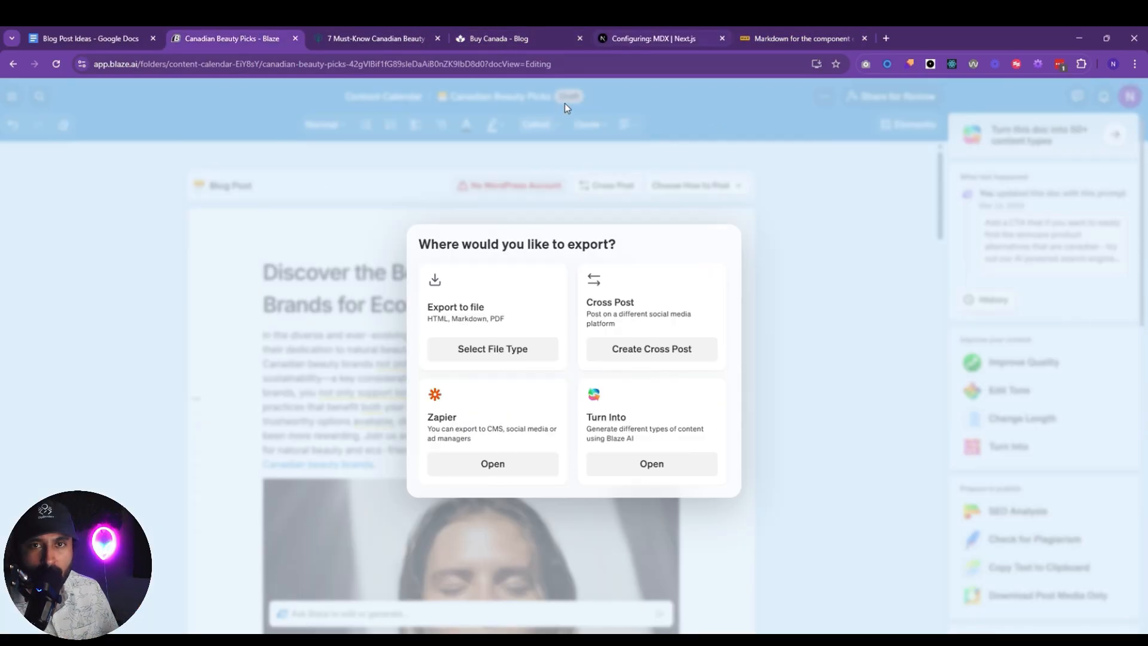
Recheck the Buy Canada blog page, then export the Blaze post as a Markdown file and download it.
click(497, 36)
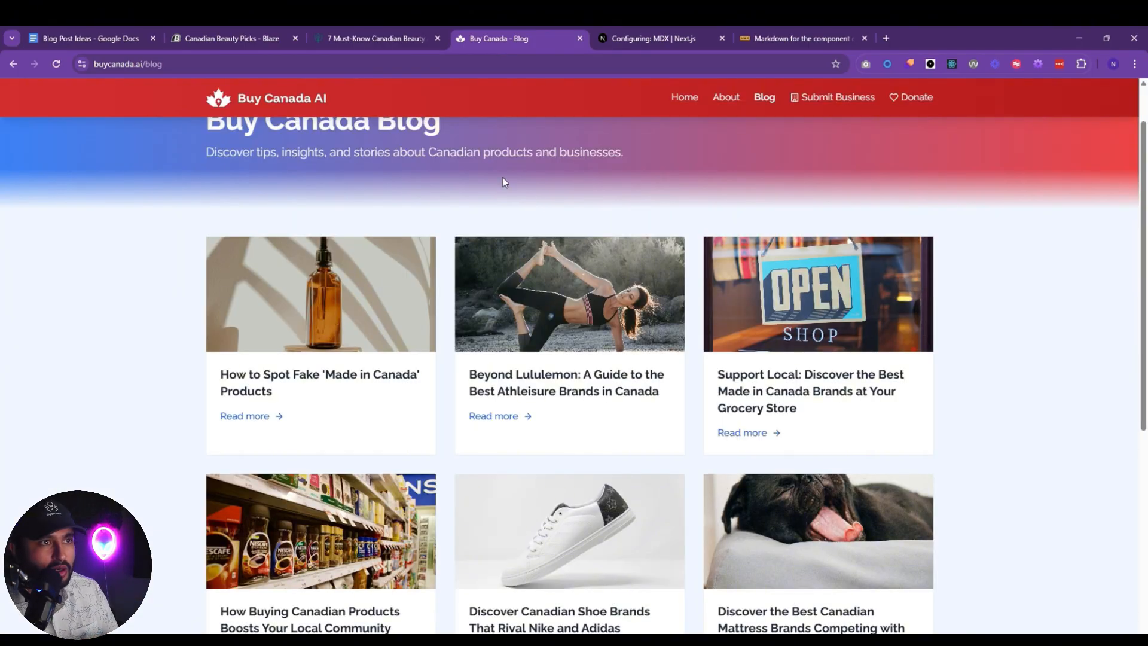
click(230, 38)
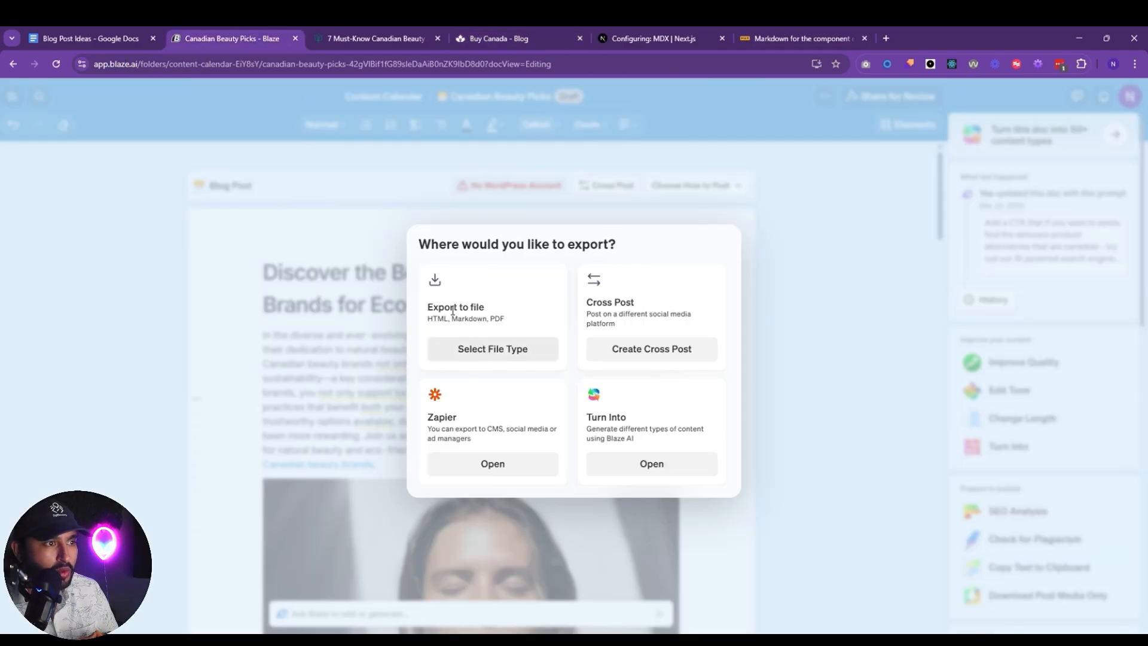
click(484, 374)
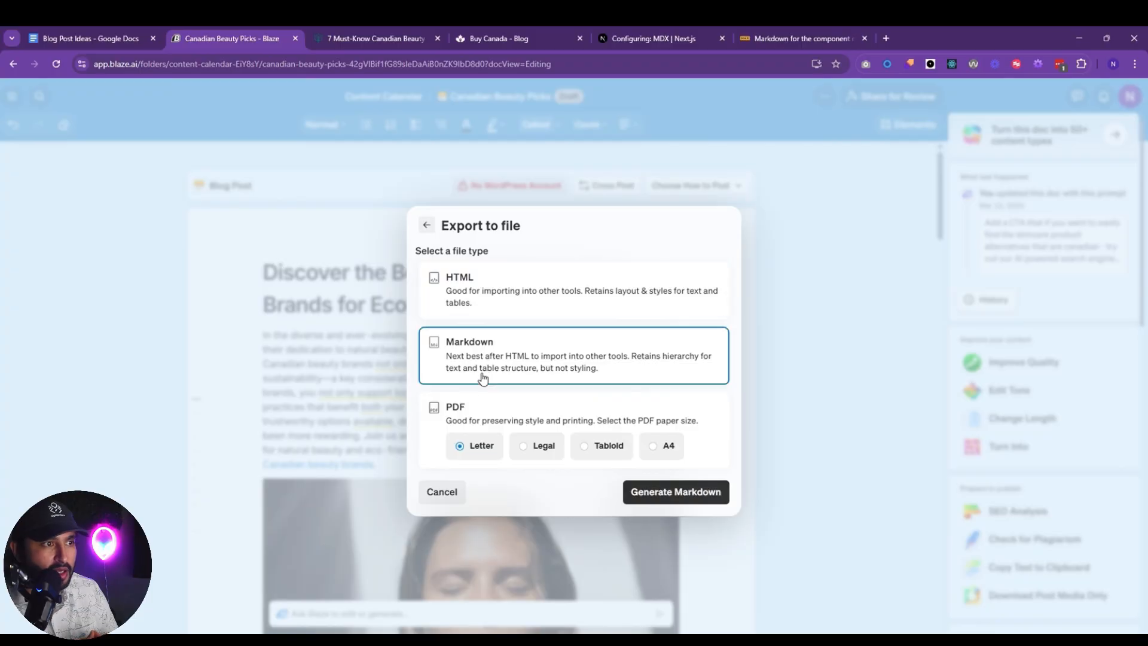
click(693, 500)
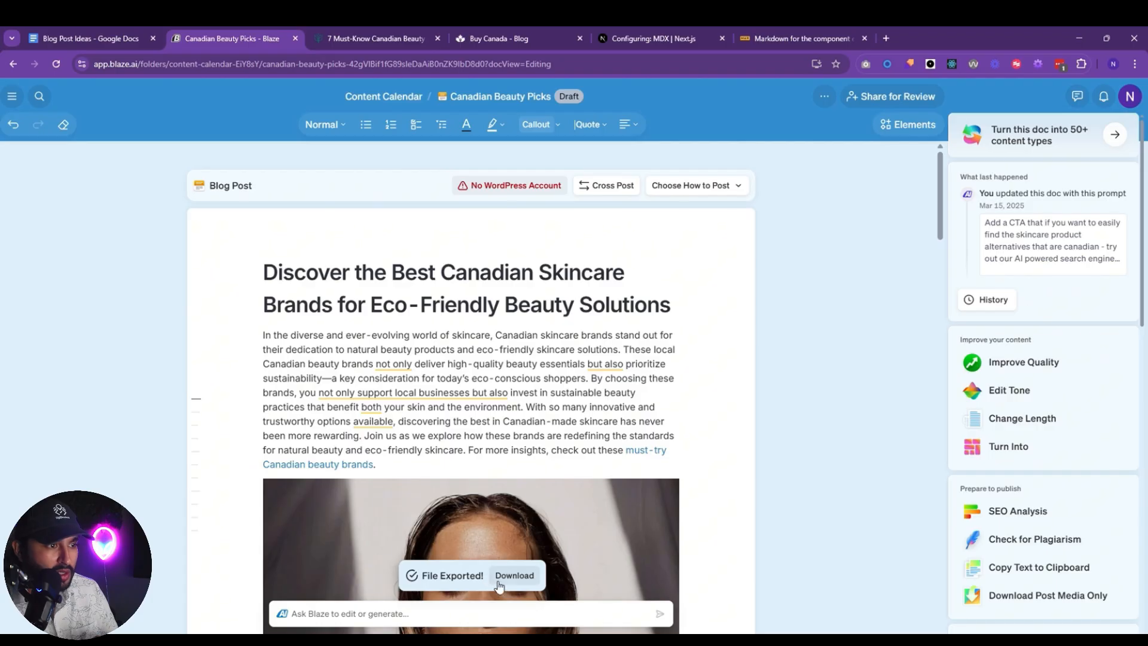
click(514, 575)
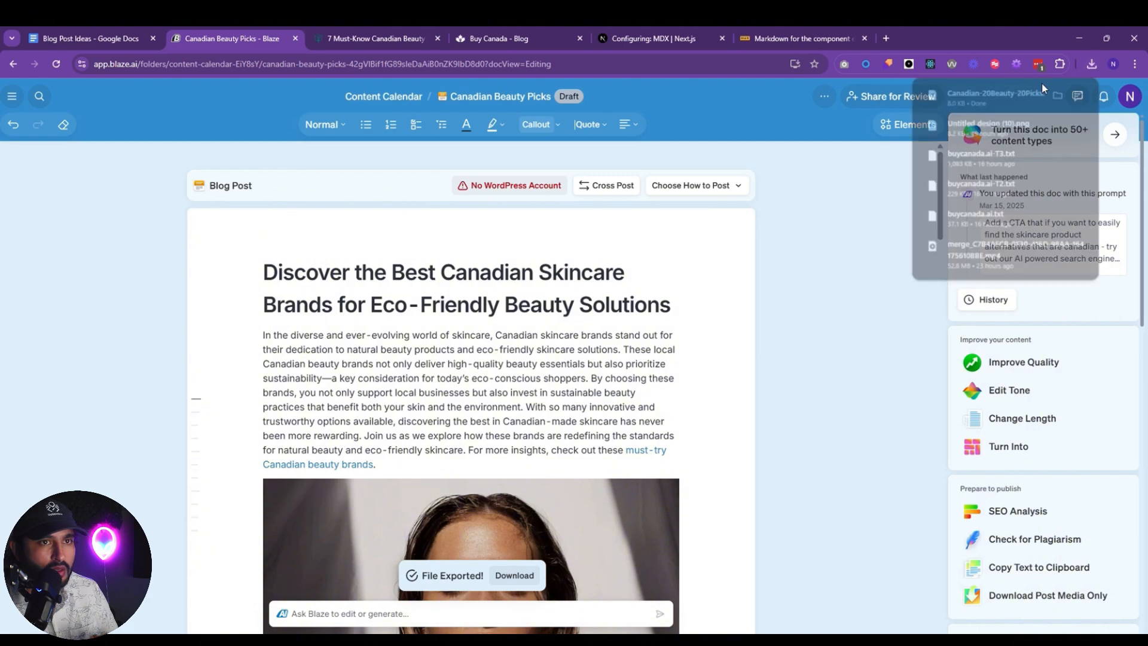
Open the downloaded Markdown file in VS Code and delete the "Blaze" and JavaScript notice lines above the title.
click(1019, 95)
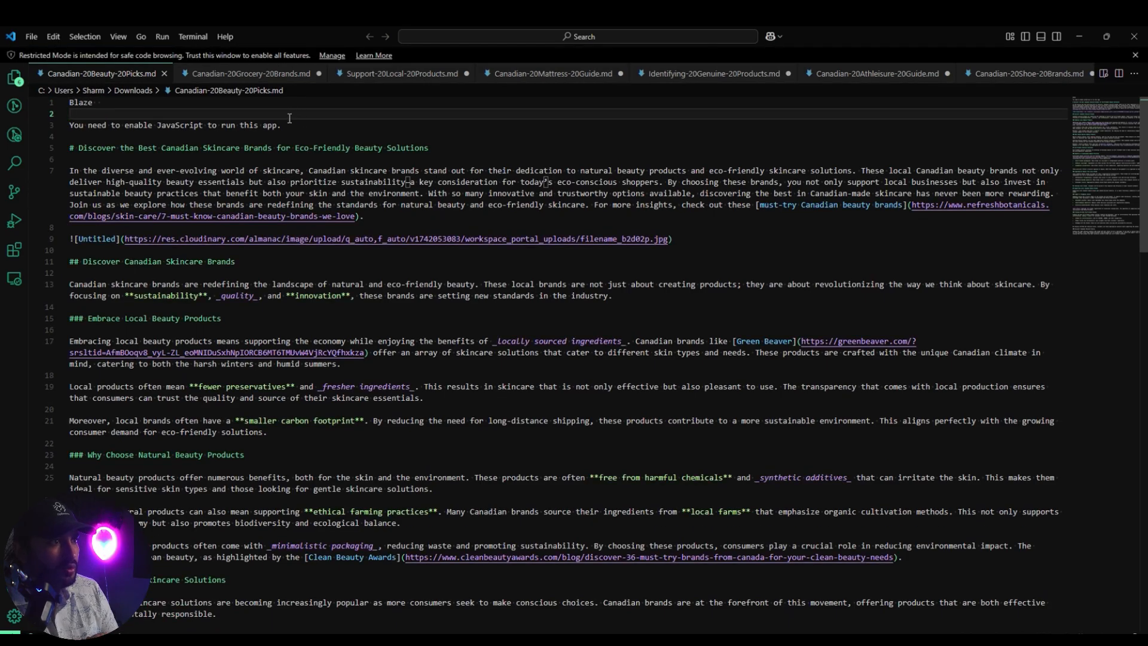
click(43, 102)
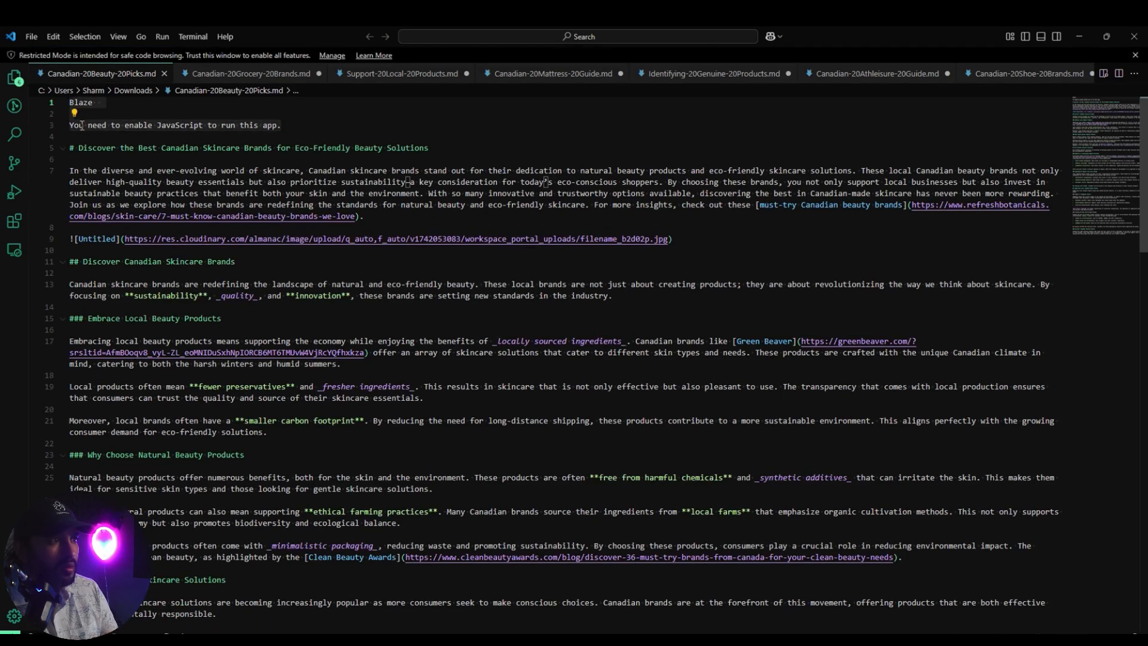
key(shift+Down)
key(shift+Down)
key(shift+Down)
key(shift+Down)
key(Delete)
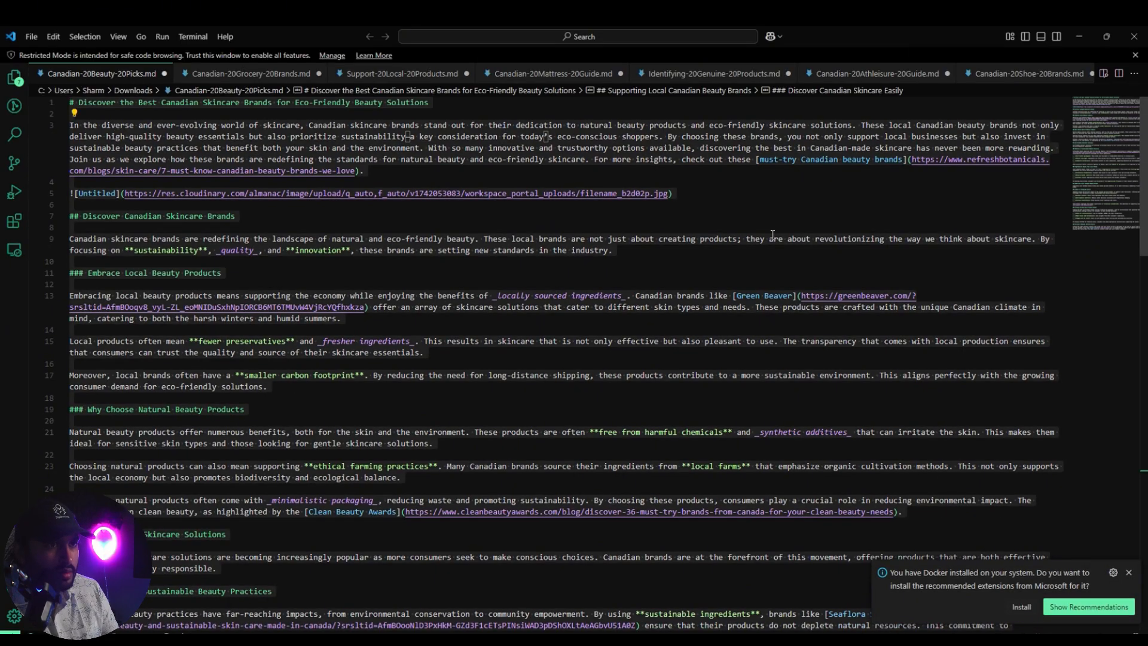
Switch to the browser and open the "BuyCanada.ai - AI Products" conversation in ChatGPT in a new tab.
click(1081, 32)
click(884, 39)
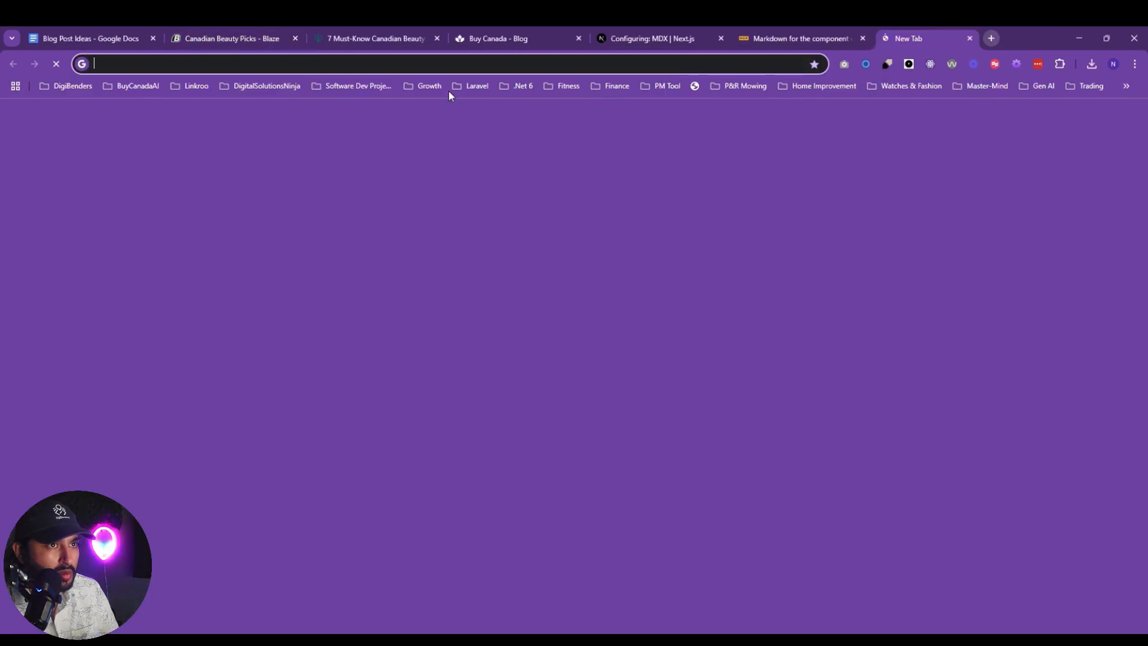
text(c)
click(366, 119)
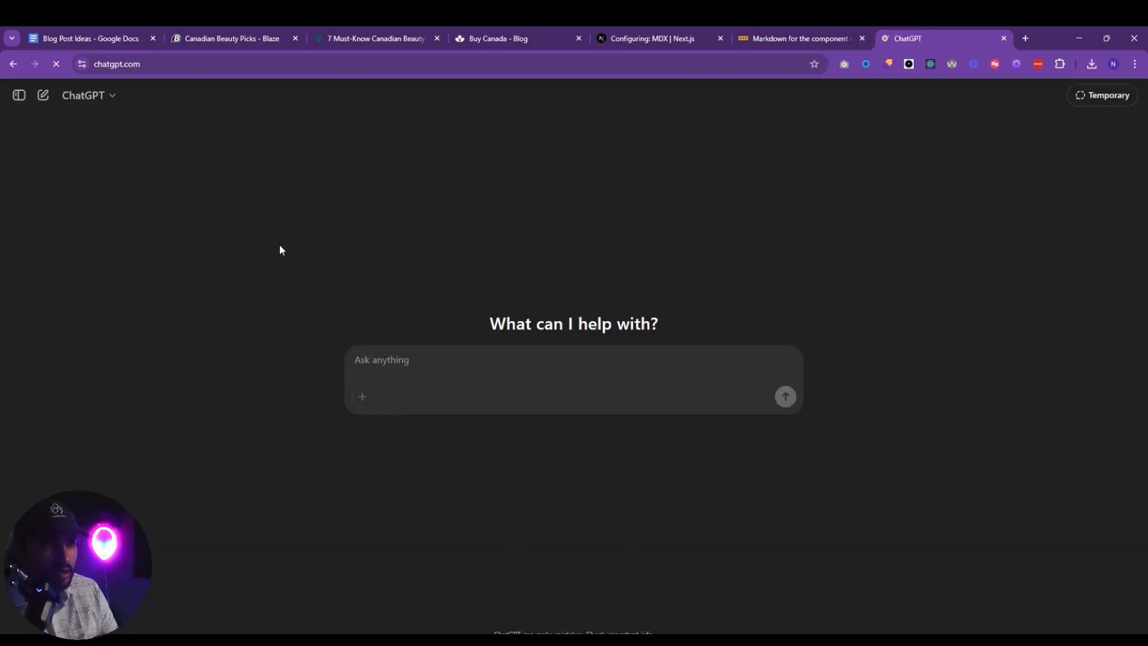
click(20, 102)
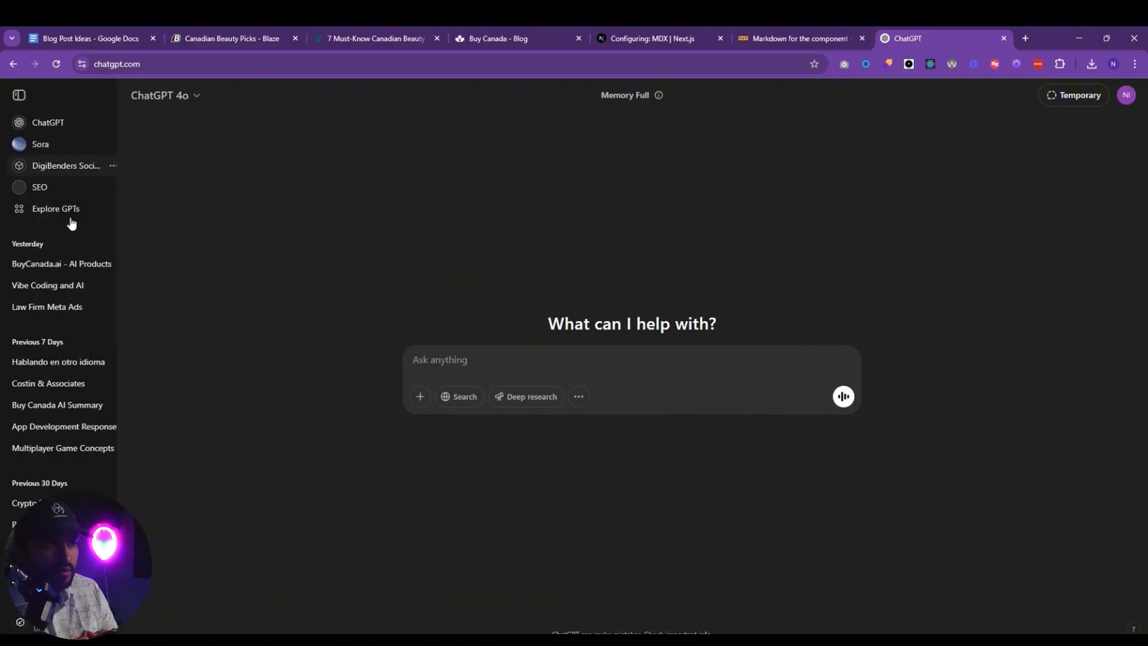
scroll(66, 413, down, 1)
click(72, 367)
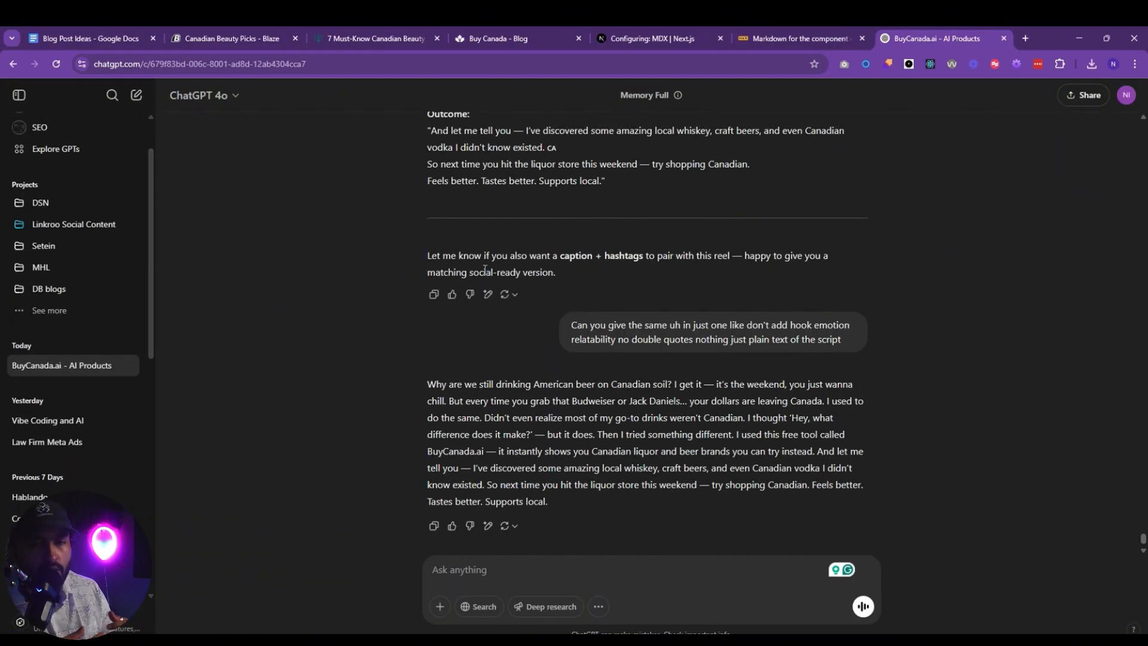
Submit the pasted article with a dictated request for its URL slug and description, following the same pattern as earlier blog posts.
key(ctrl+v)
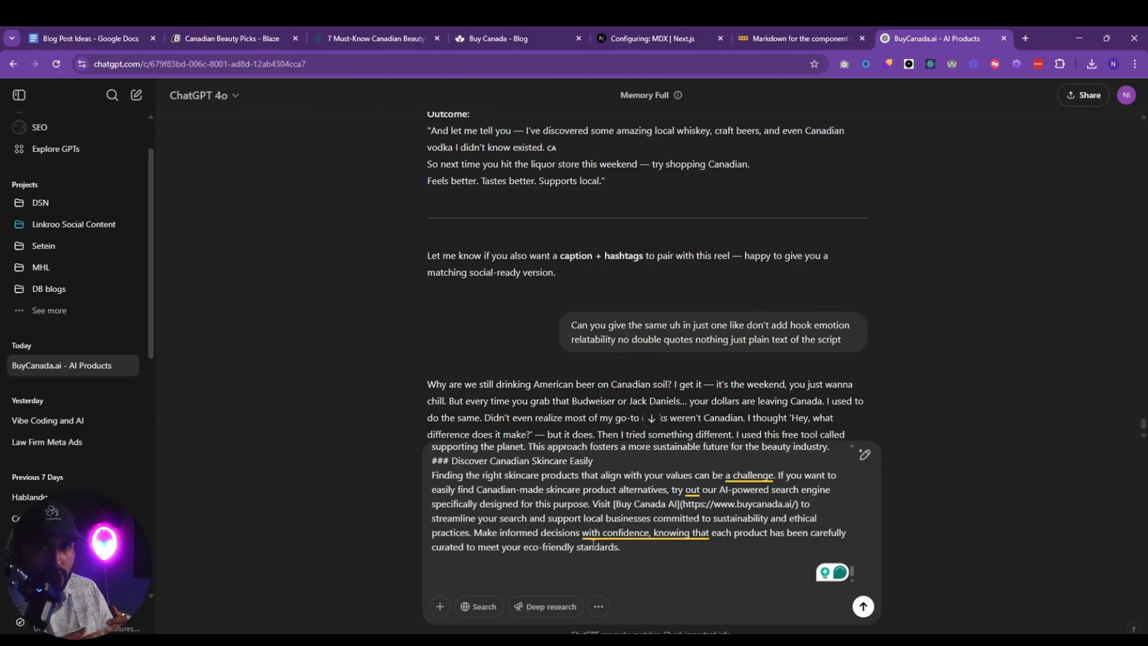
key(super+h)
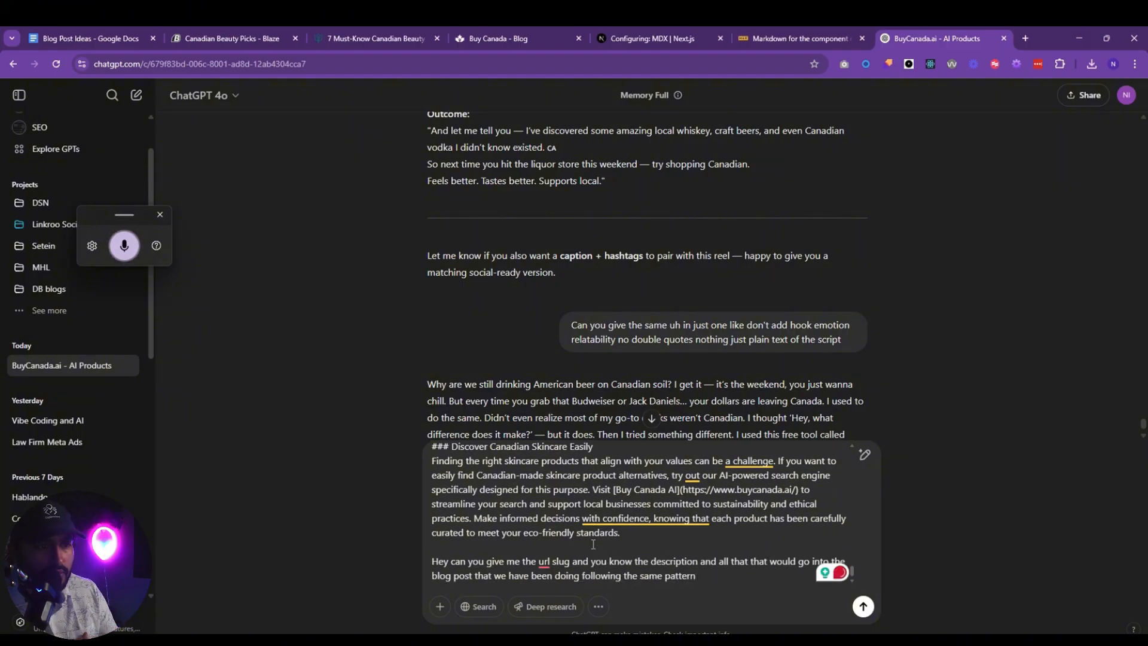
key(Return)
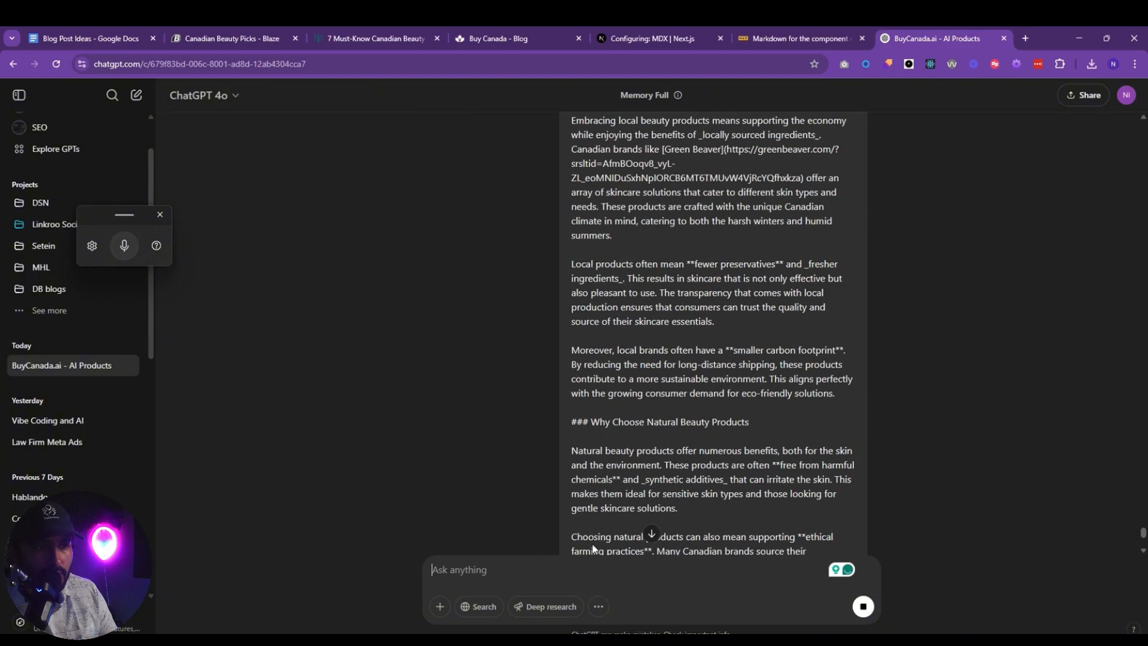
drag(116, 218, 167, 304)
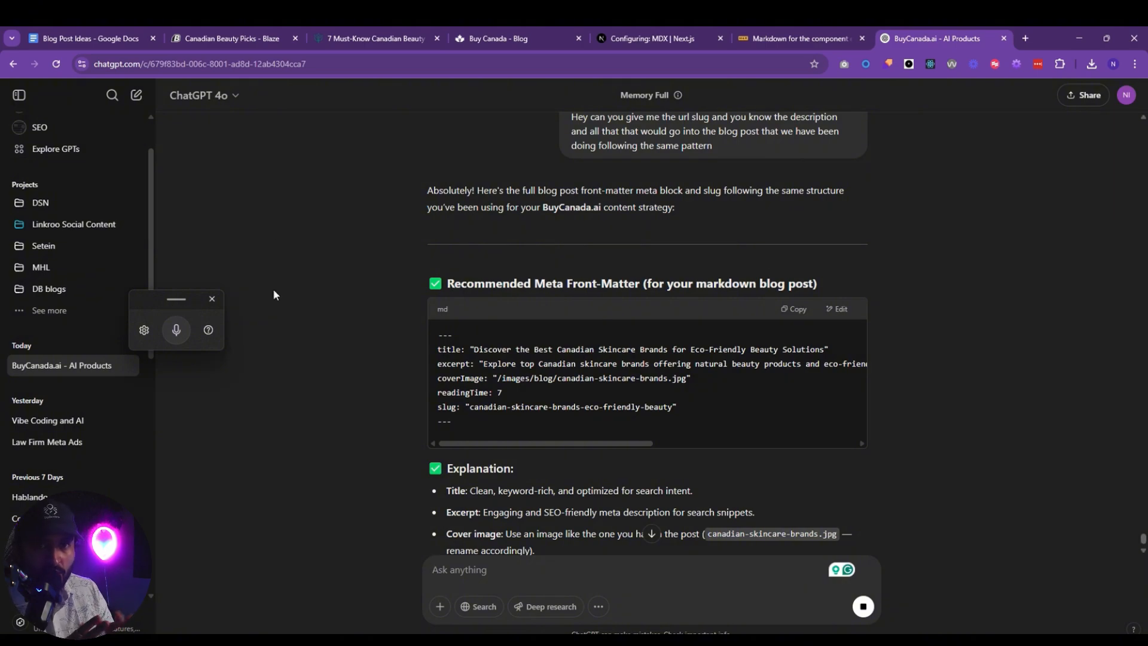
scroll(270, 311, down, 1)
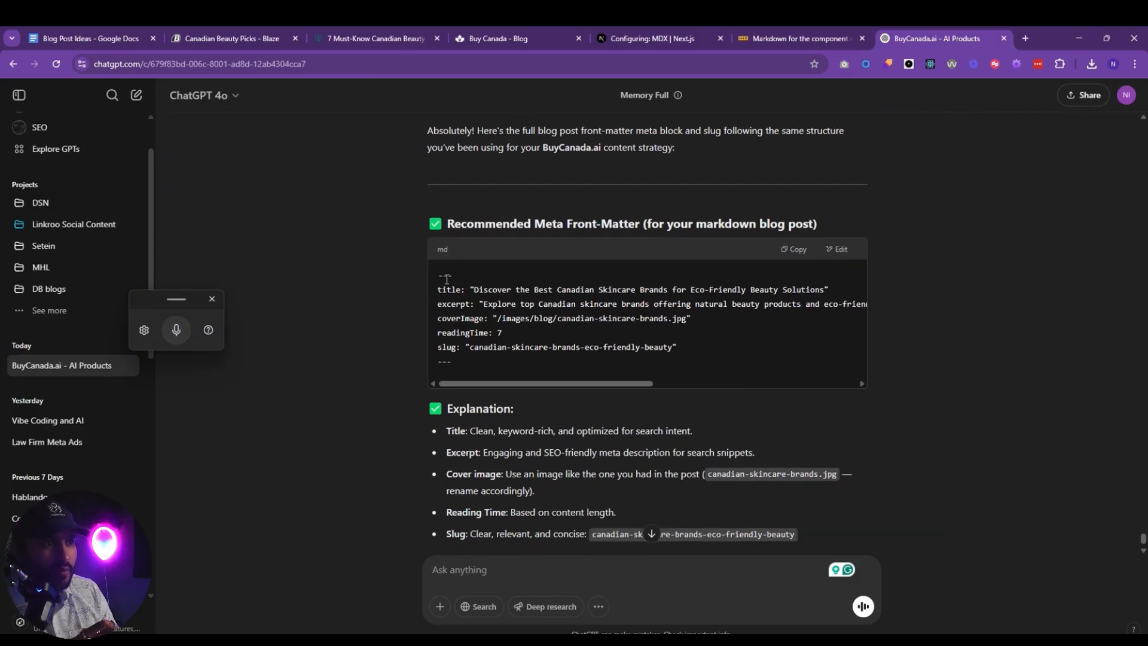
Copy the generated front-matter block from ChatGPT and insert it above the title in Canadian-20Beauty-20Picks.md in VS Code.
drag(438, 276, 564, 363)
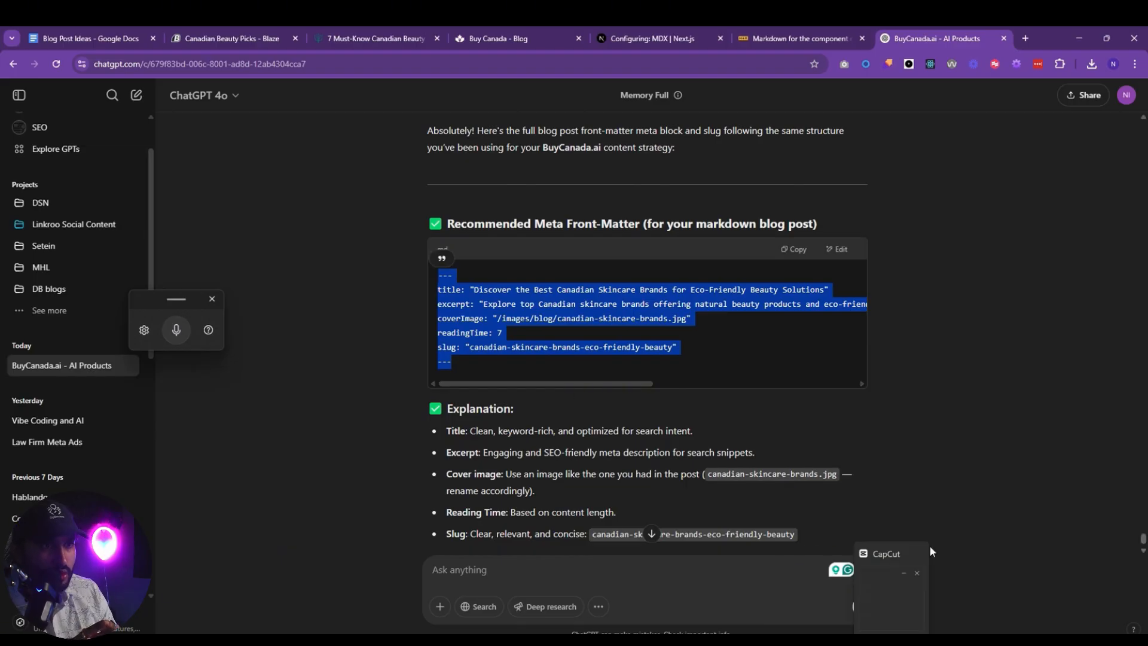
mouse_move(681, 640)
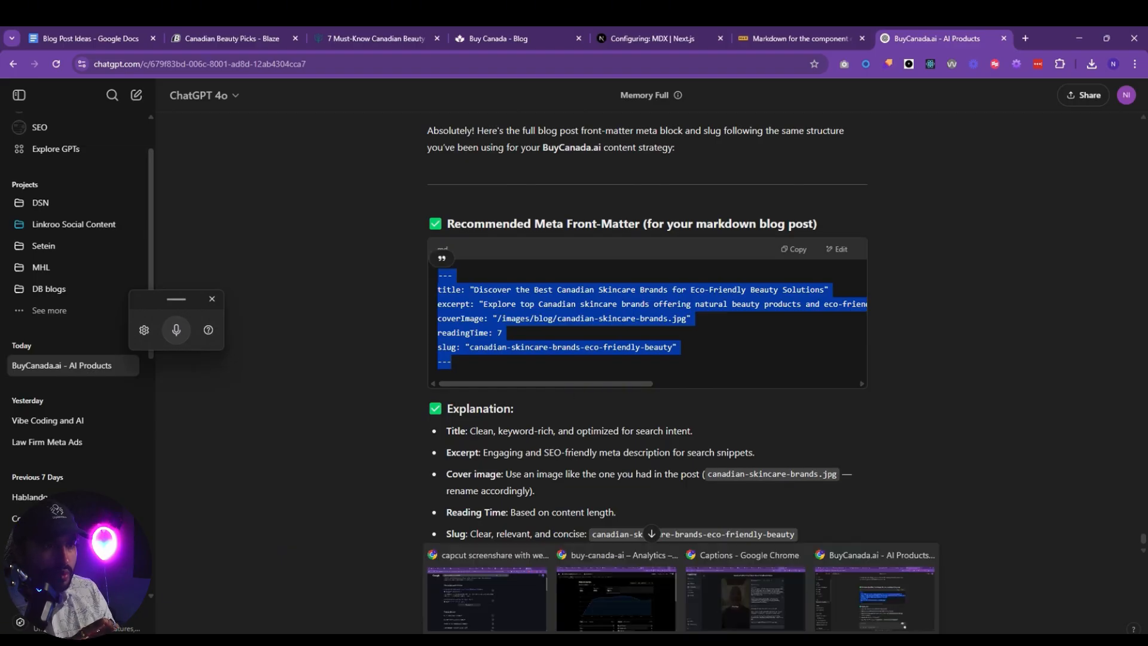
mouse_move(561, 639)
click(497, 517)
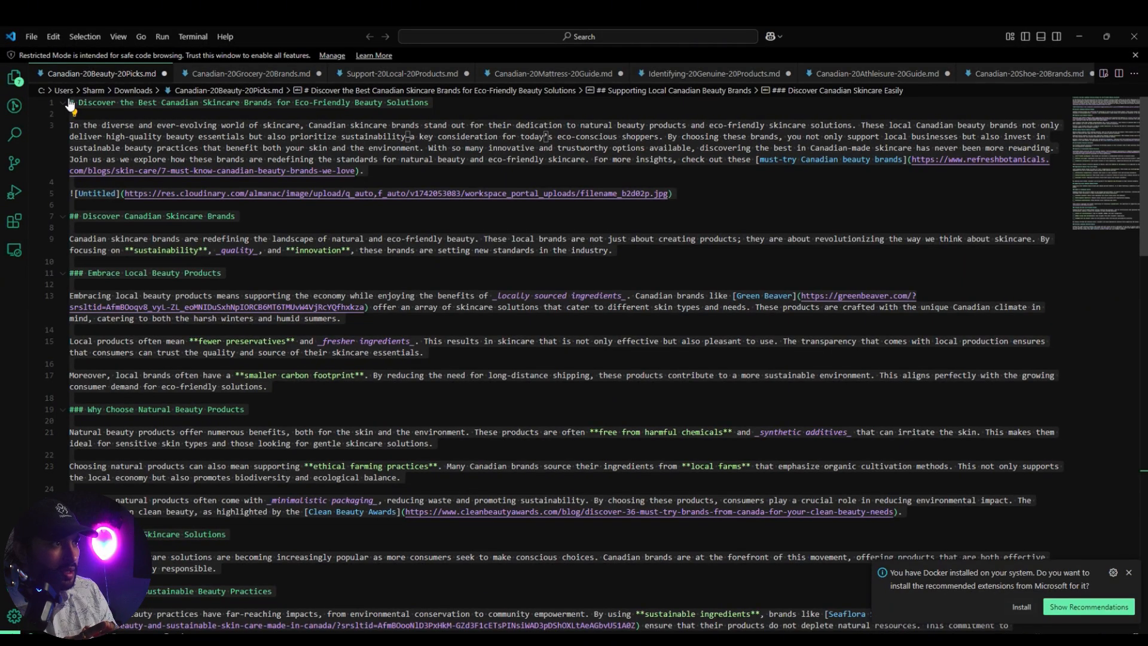
key(Return)
key(Return)
key(Up)
key(Up)
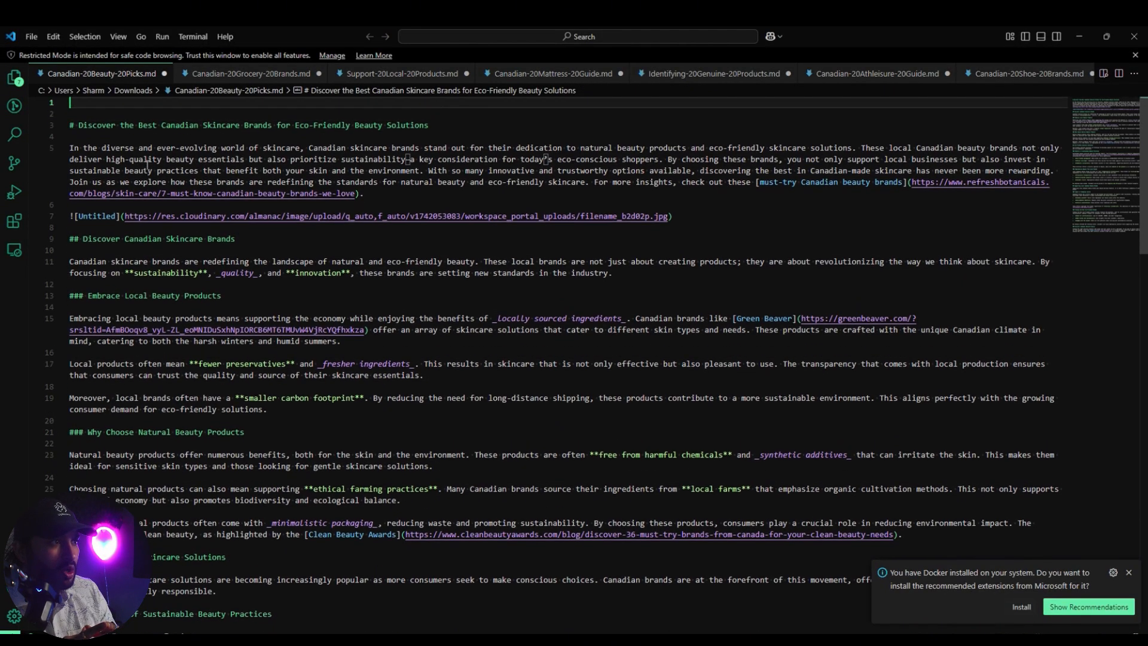
key(ctrl+v)
click(283, 159)
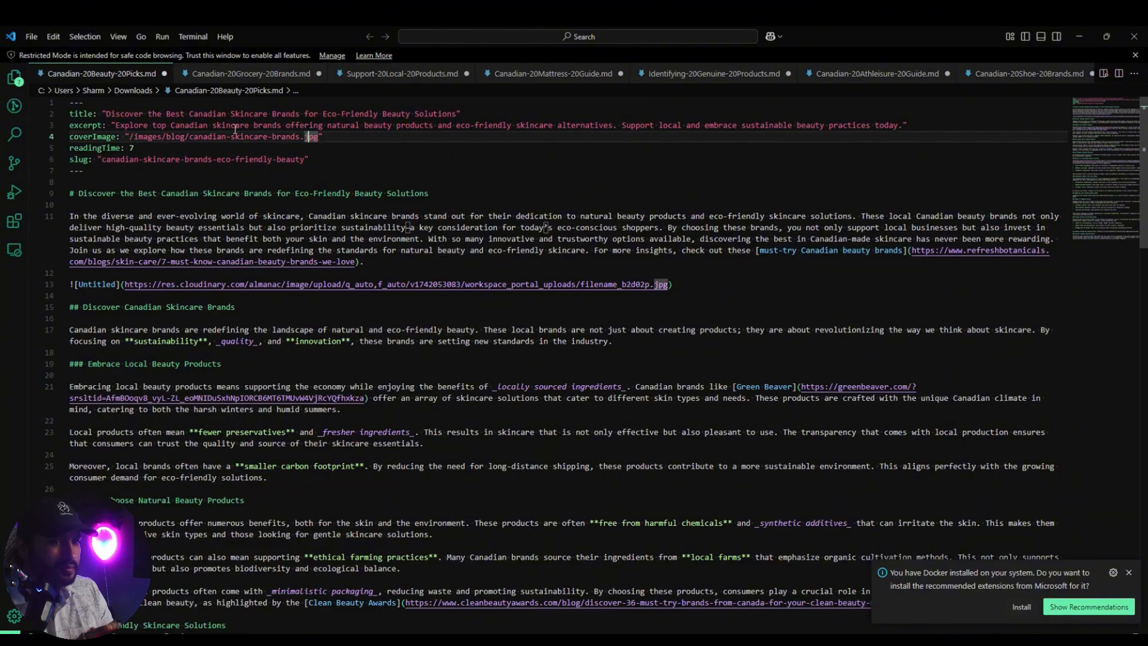
Return to the Canadian Beauty Picks post in Blaze and open its portrait image in a new browser tab.
click(1079, 37)
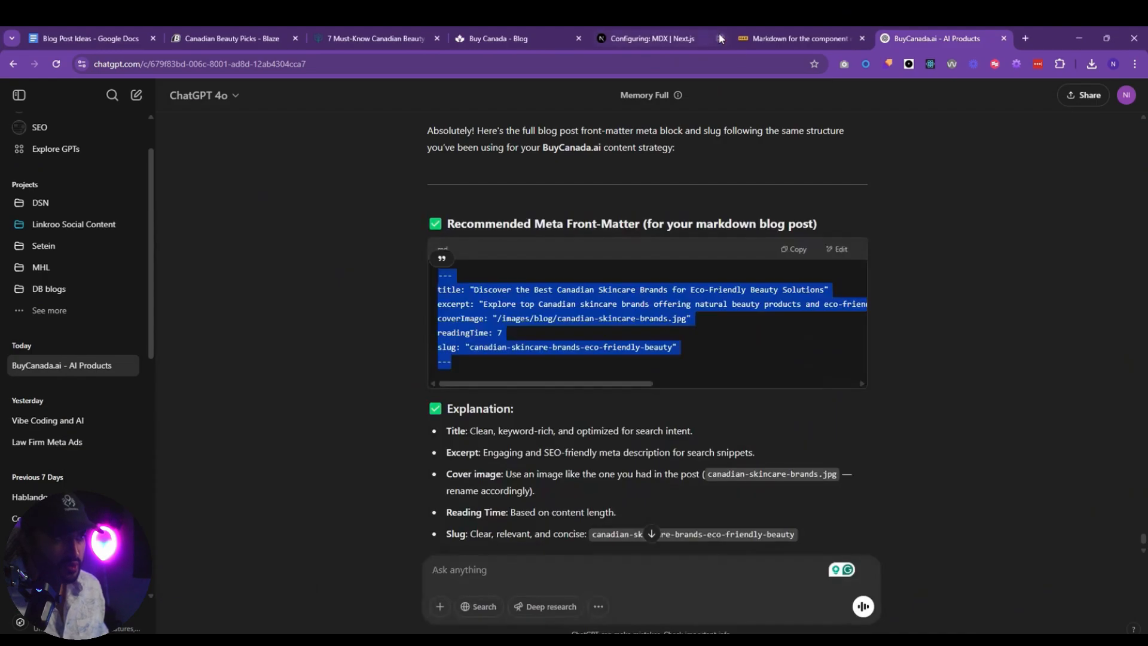
click(337, 275)
click(297, 26)
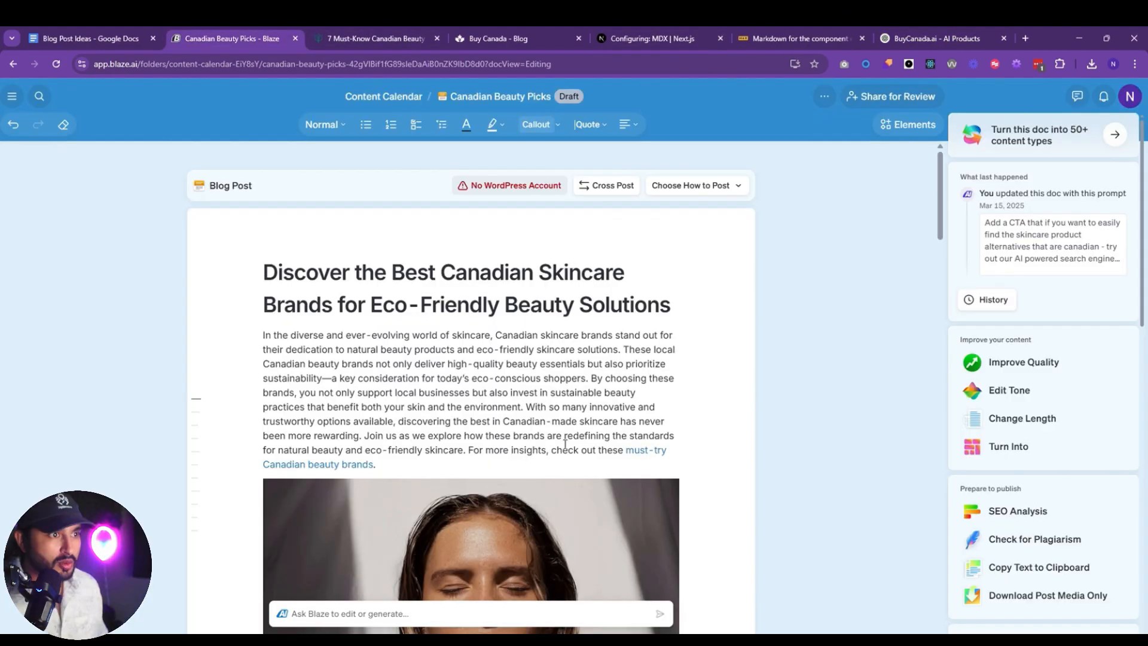
scroll(528, 324, down, 5)
right_click(528, 325)
click(608, 342)
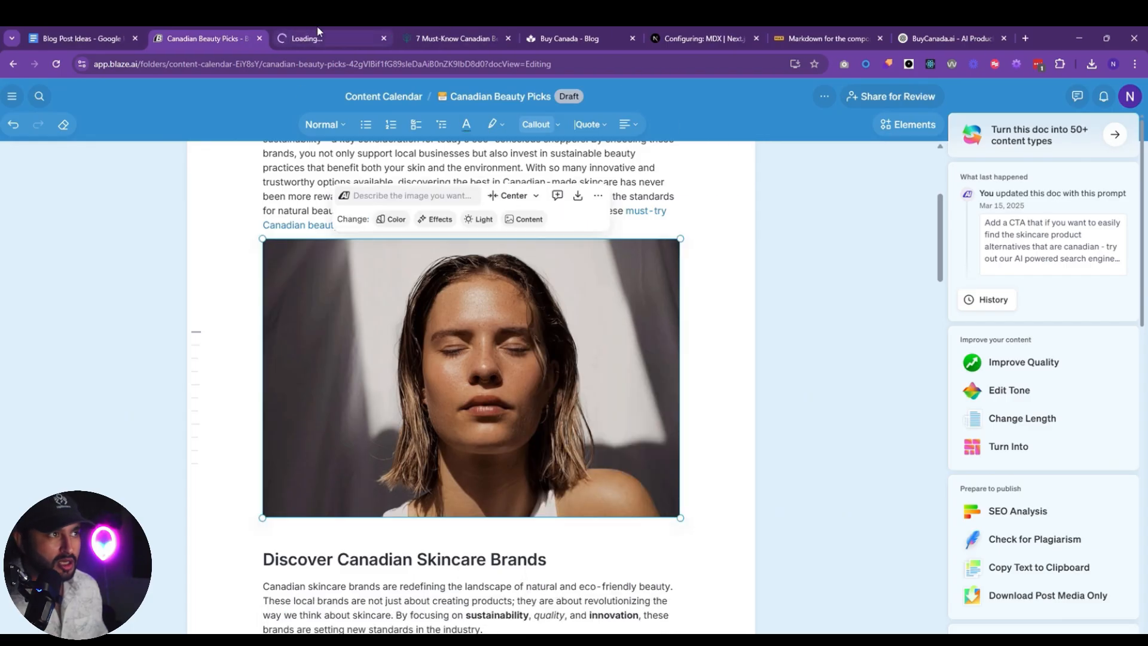
click(328, 38)
Save the portrait image as a WEBP file in the buy-canada-ai project's public/images/blog folder.
right_click(741, 342)
click(795, 389)
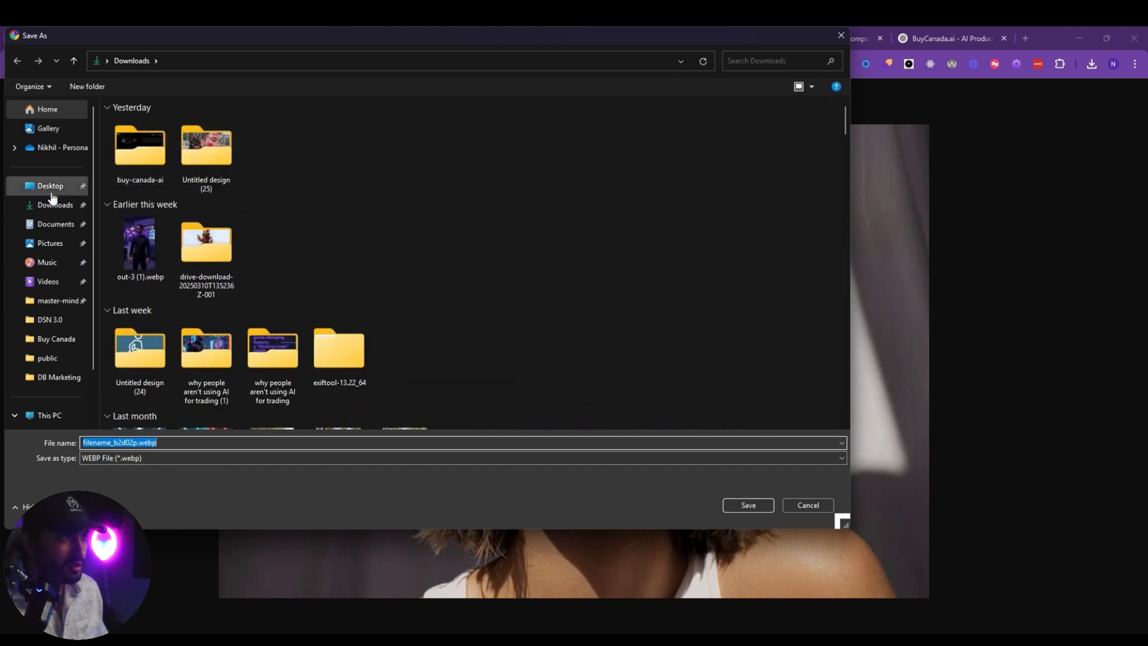
click(52, 357)
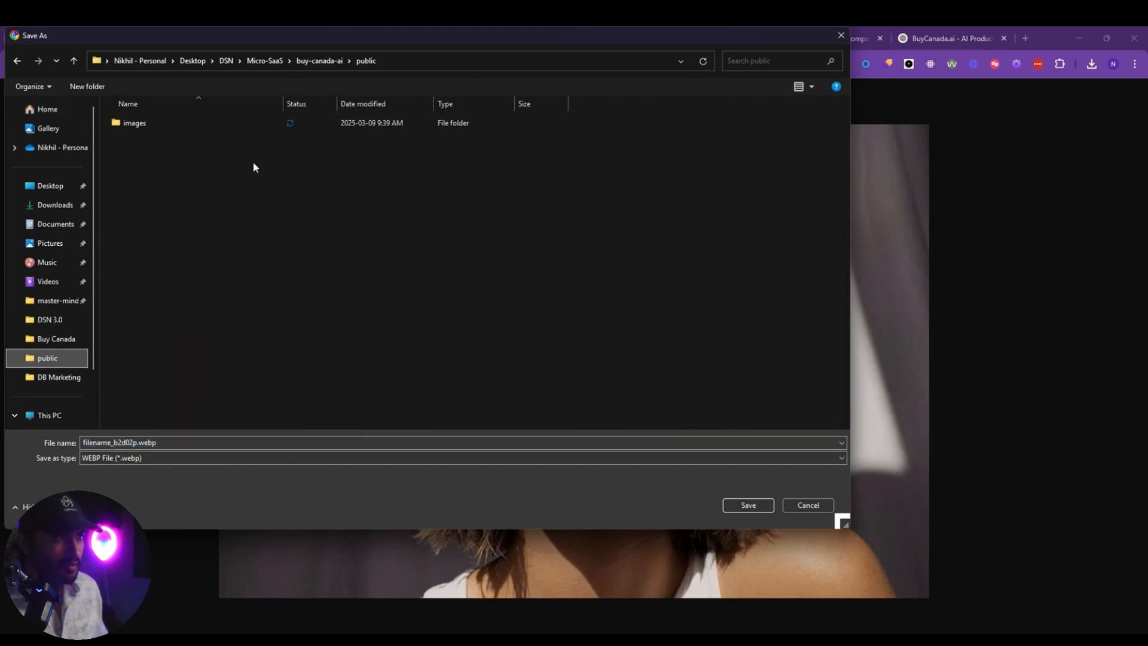
double_click(123, 123)
double_click(155, 123)
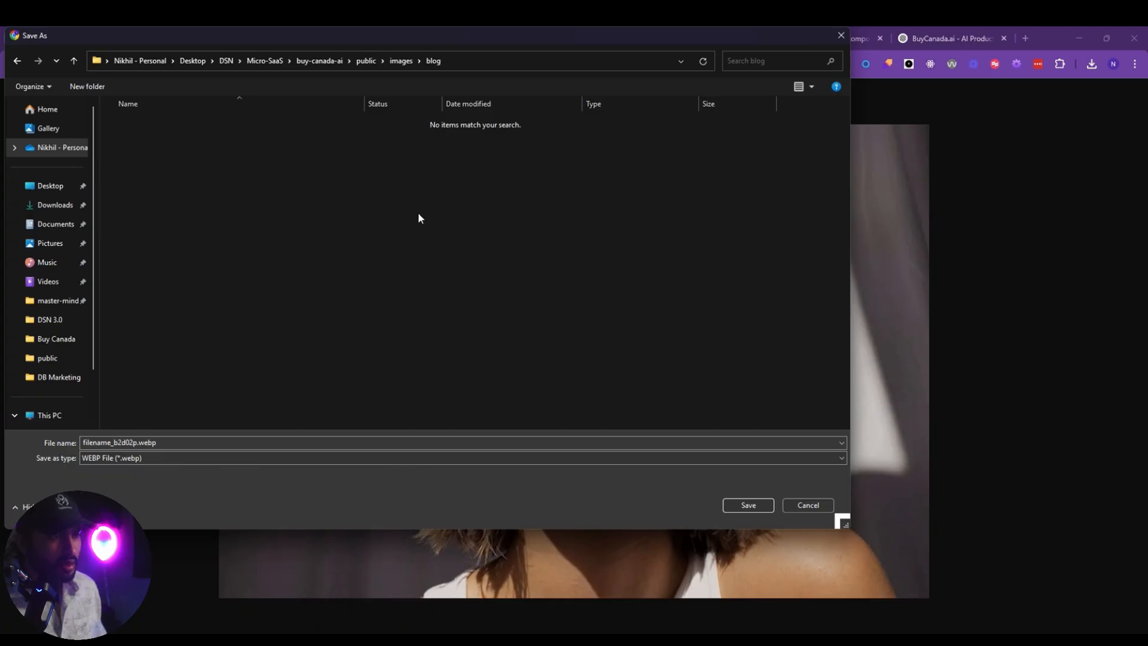
click(321, 443)
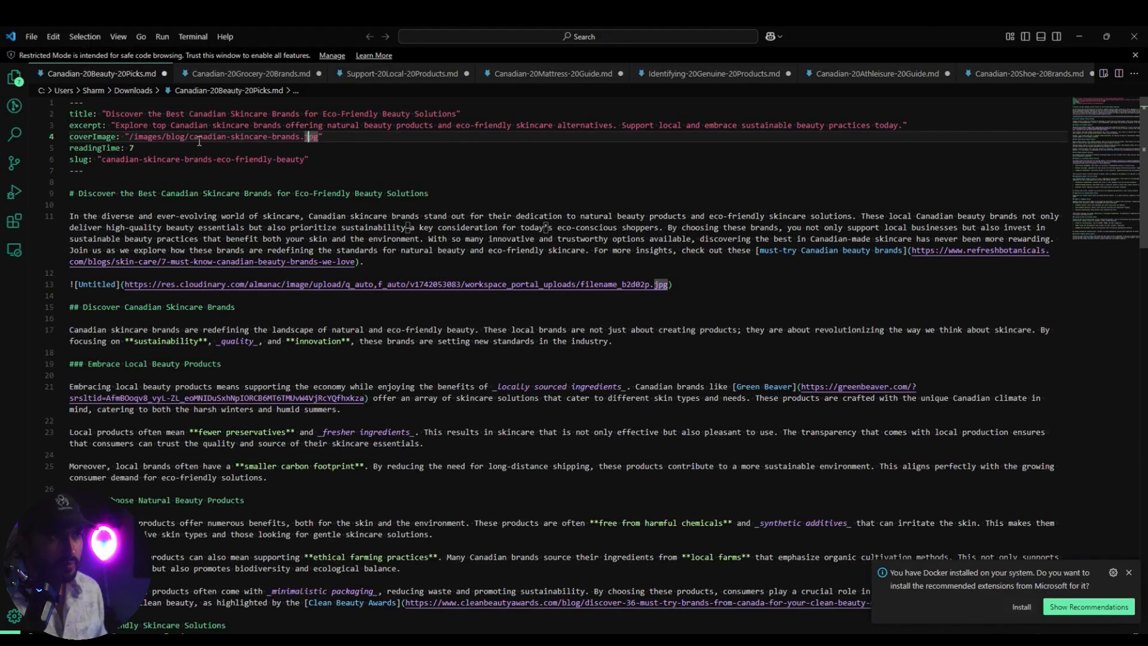
Copy the name canadian-skincare-brands from the coverImage path and rename the saved image to canadian-skincare-brands.webp in the blog folder.
click(189, 137)
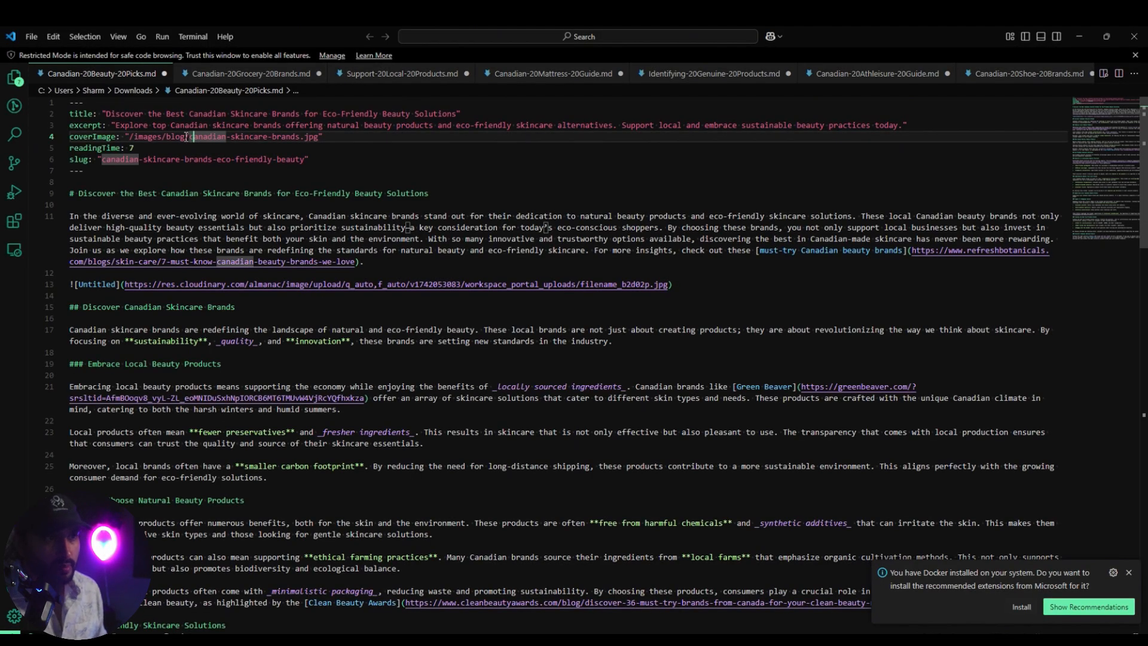
drag(189, 136, 301, 137)
key(ctrl+c)
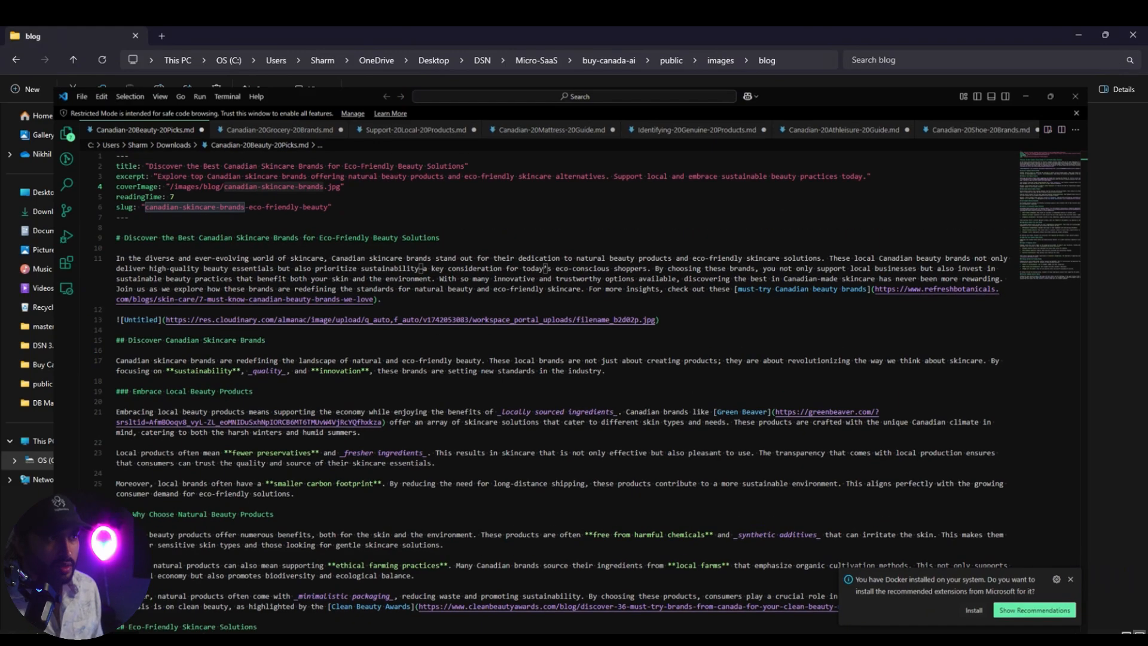
key(alt+Tab)
click(518, 179)
key(ctrl+v)
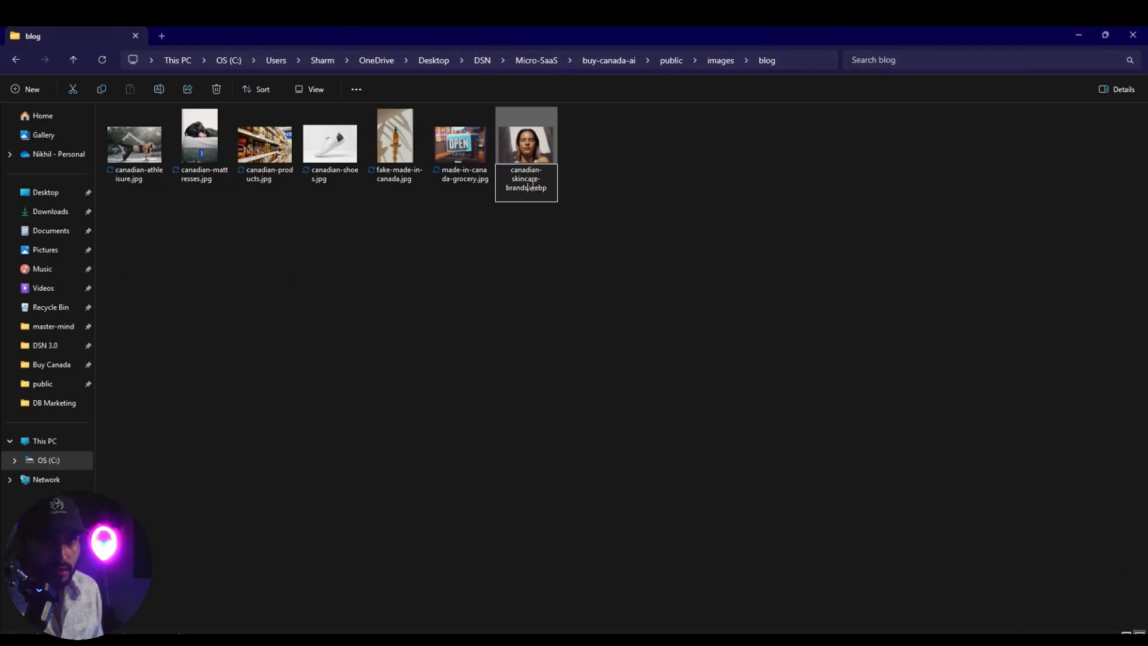
click(541, 209)
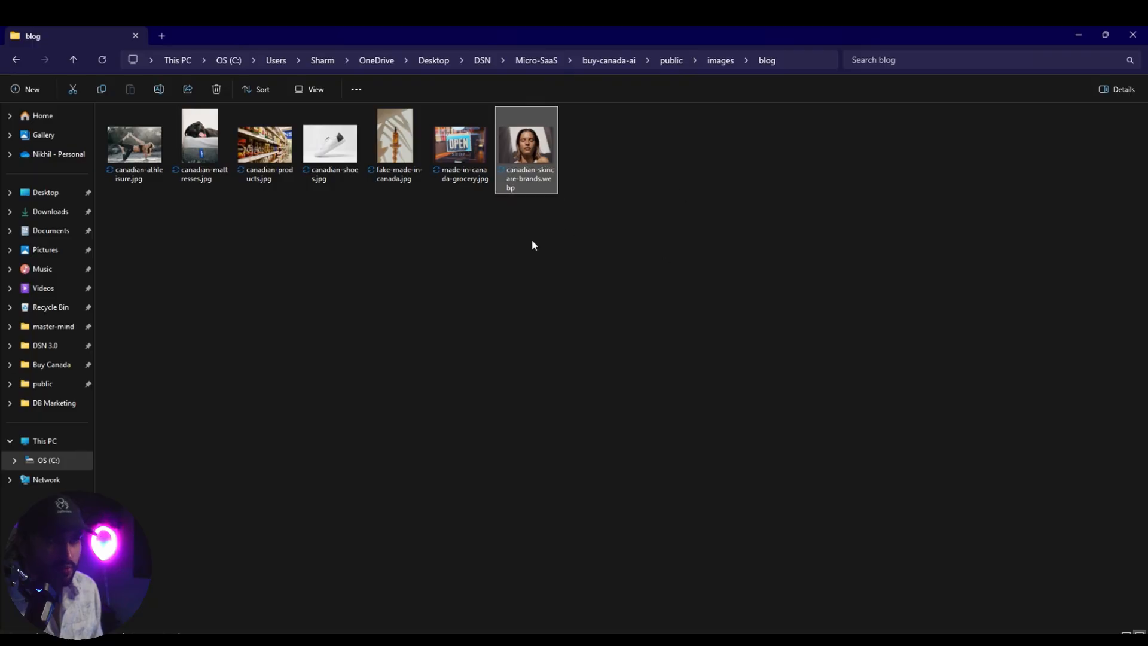
Change the coverImage extension to webp in the front matter of Canadian-20Beauty-20Picks.md in VS Code and save the file.
click(1070, 36)
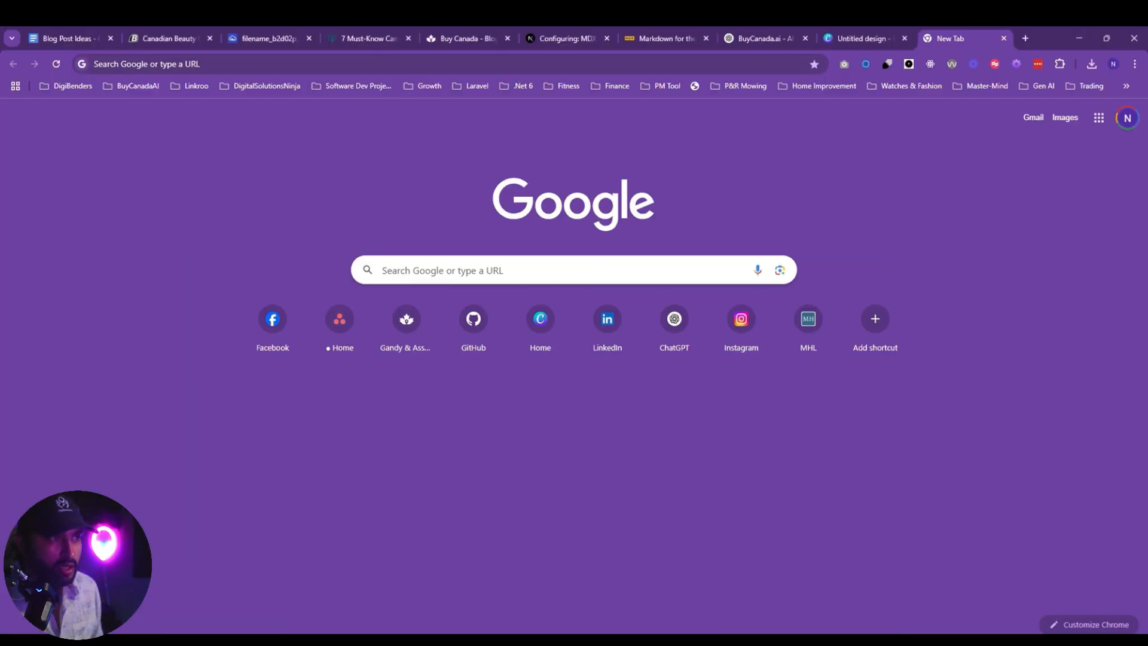
key(alt+Tab)
double_click(311, 137)
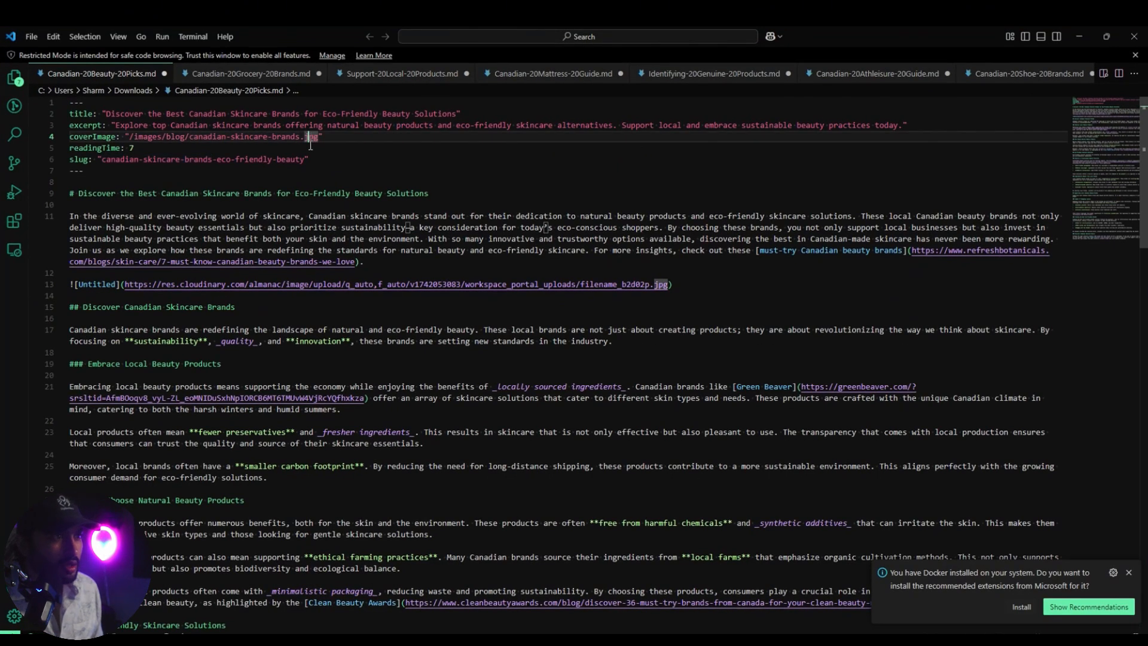
text(web)
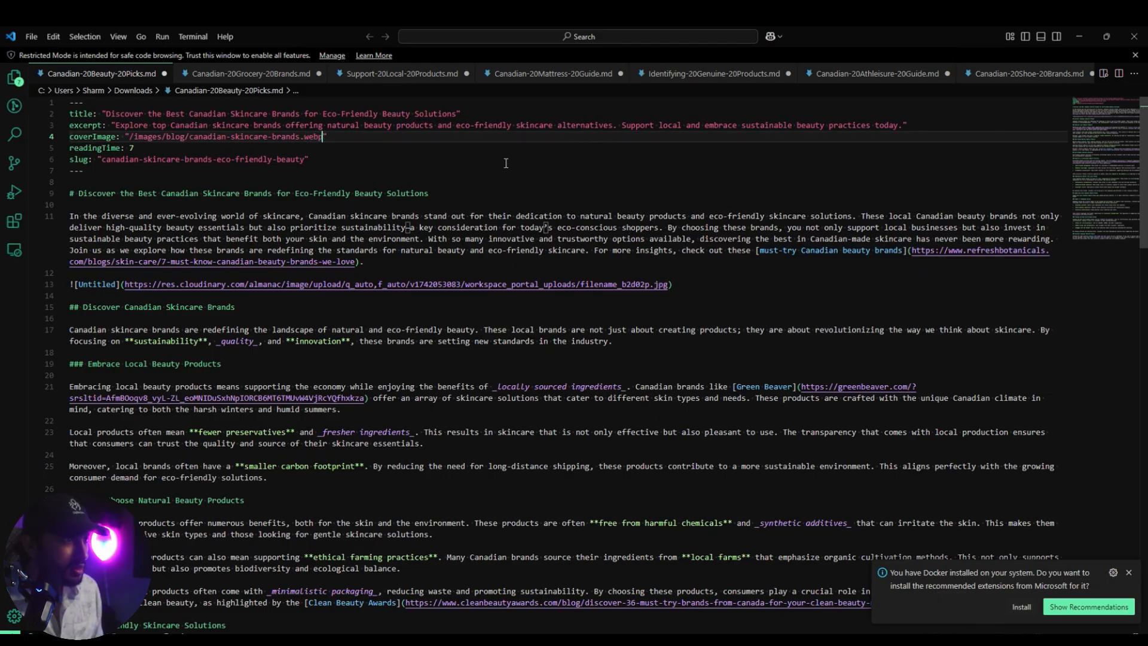
click(506, 163)
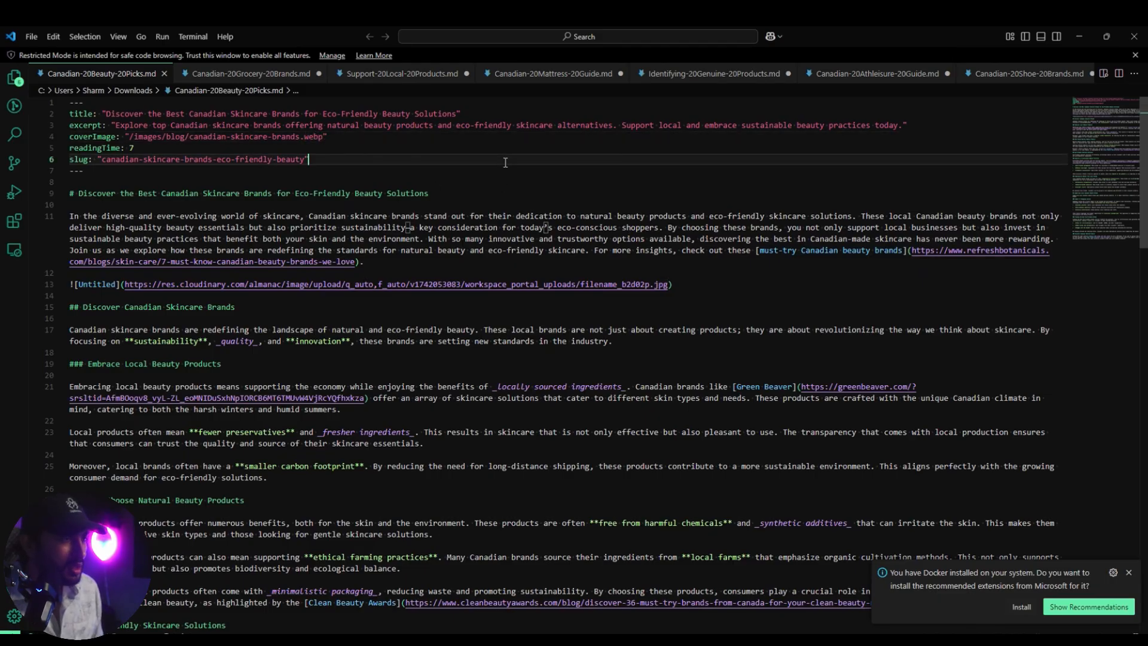
key(ctrl+s)
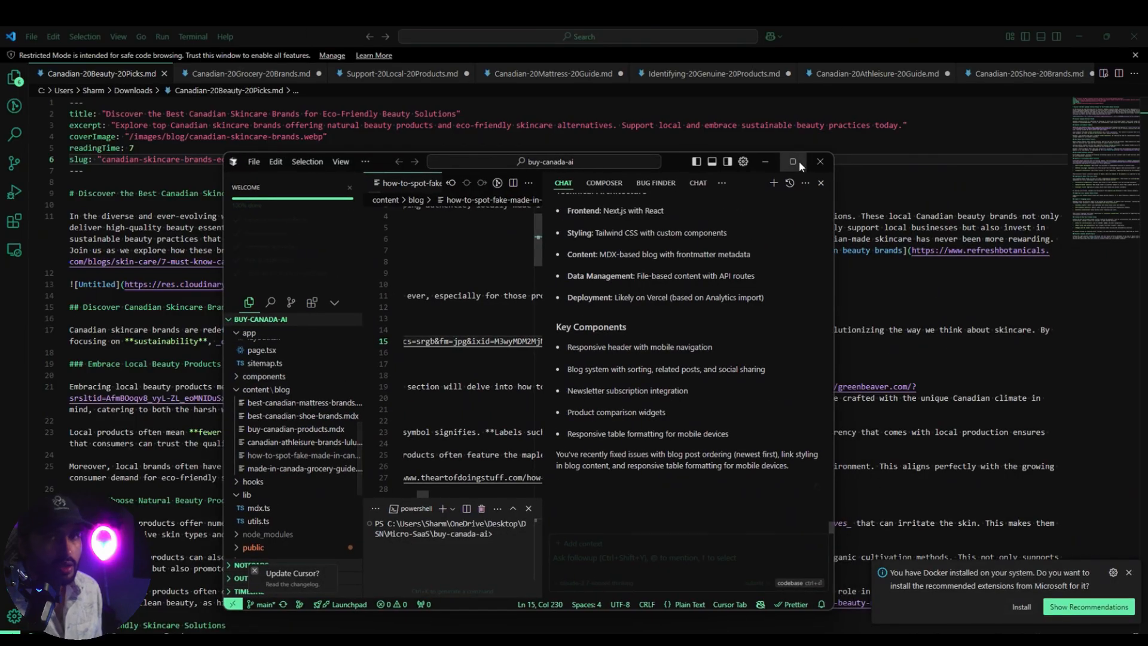
Copy the slug value canadian-skincare-brands-eco-friendly-beauty from the front matter of Canadian-20Beauty-20Picks.md.
click(793, 161)
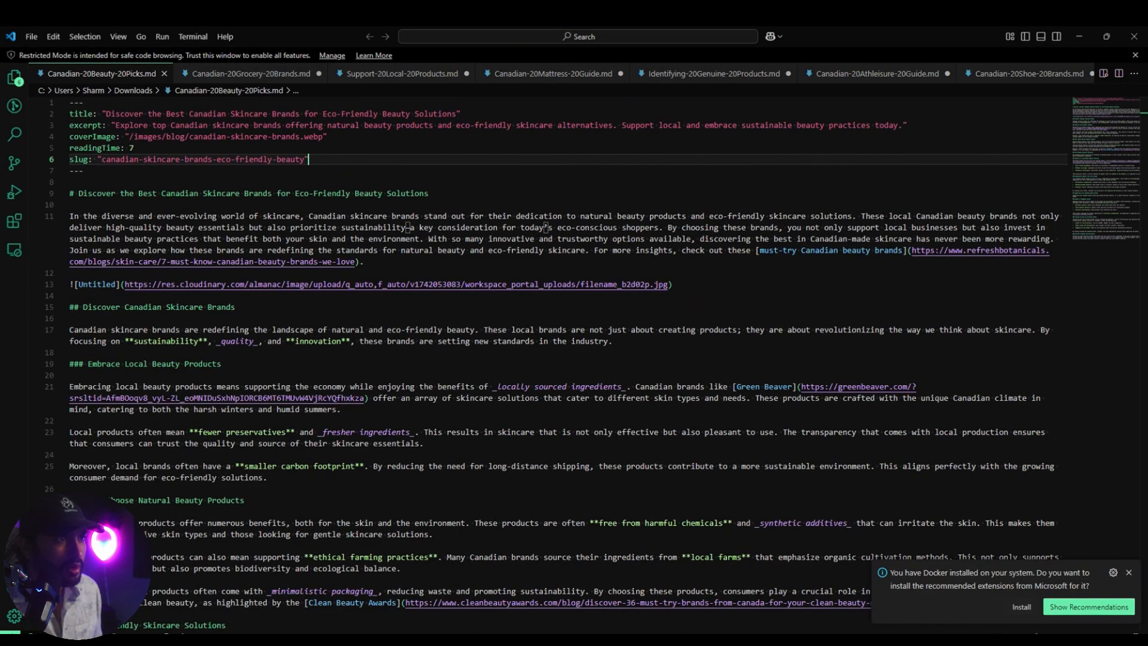
click(347, 148)
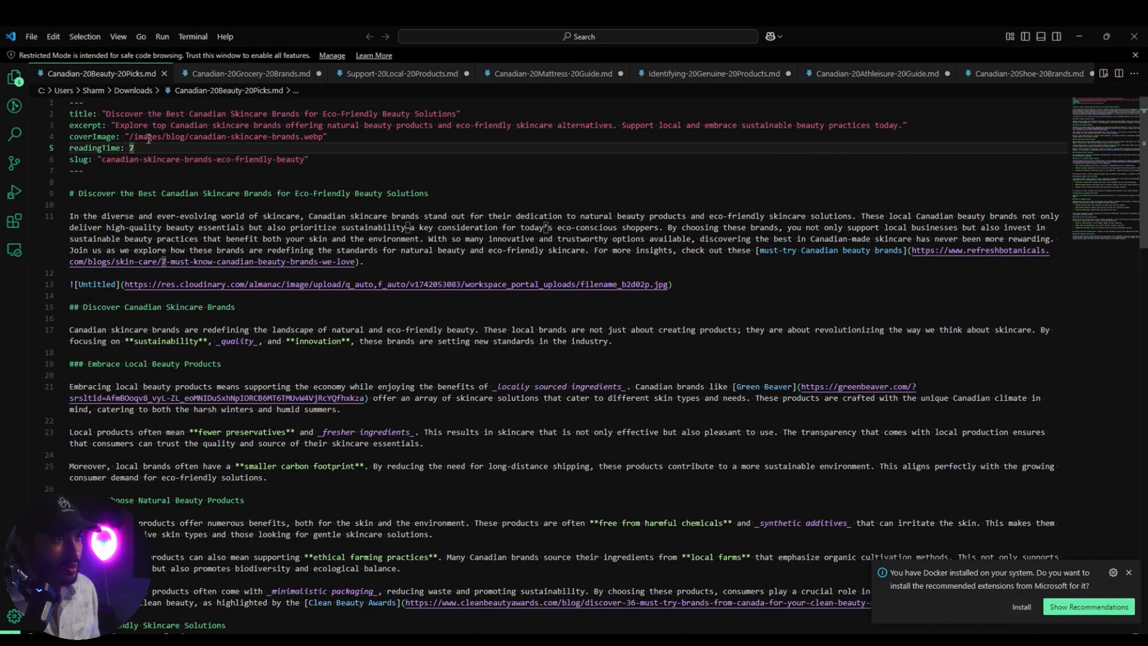
key(Down)
key(Down)
key(Down)
drag(101, 160, 304, 159)
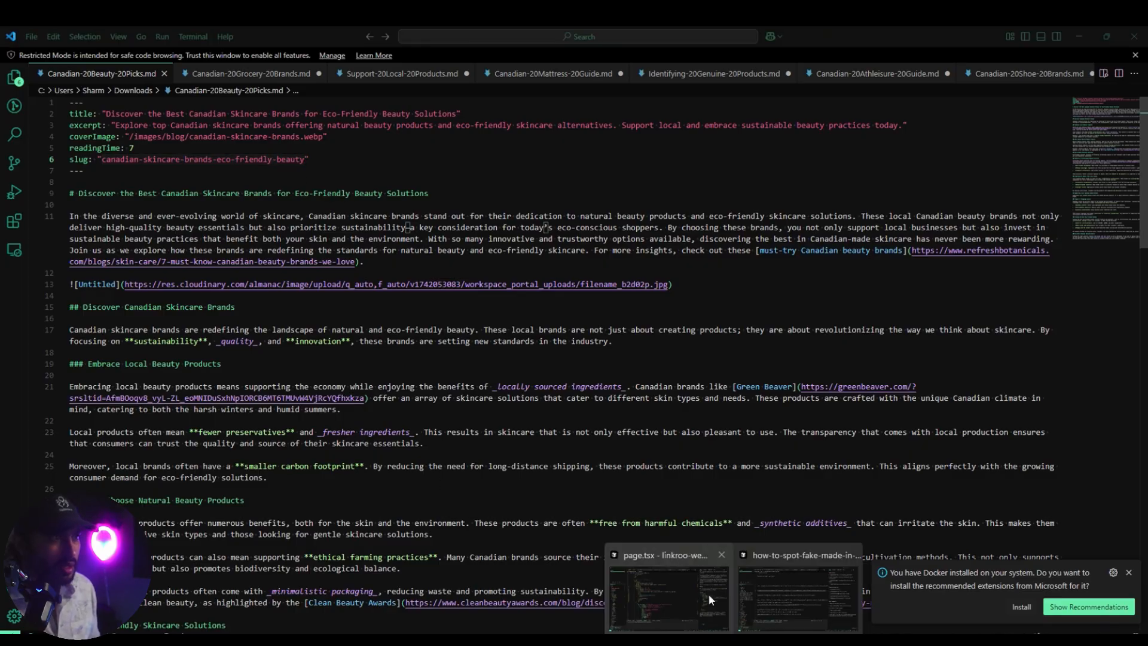
Switch to the buy-canada-ai project in Cursor and create canadian-skincare-brands-eco-friendly-beauty.mdx in the content/blog folder.
click(797, 597)
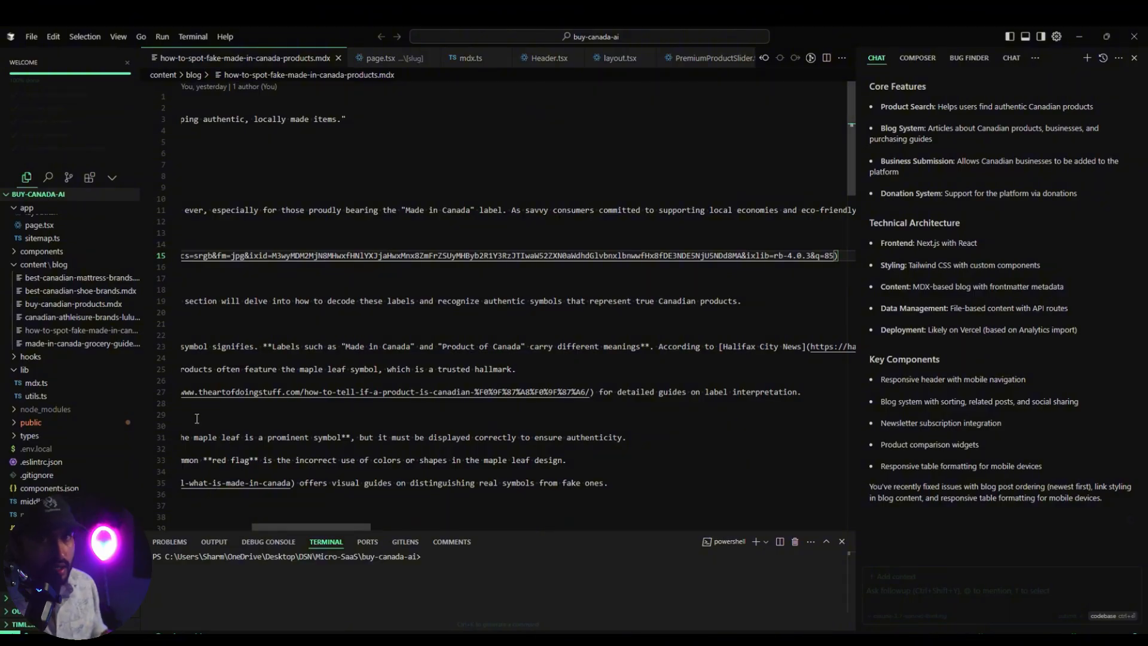
right_click(70, 267)
click(84, 280)
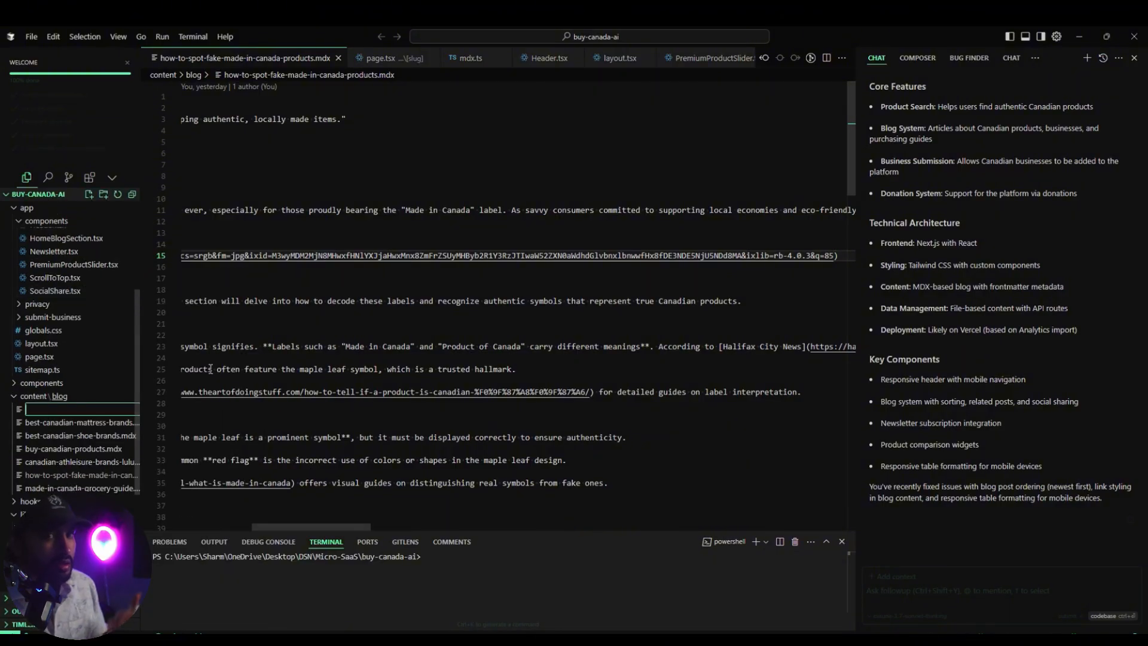
key(ctrl+v)
key(Return)
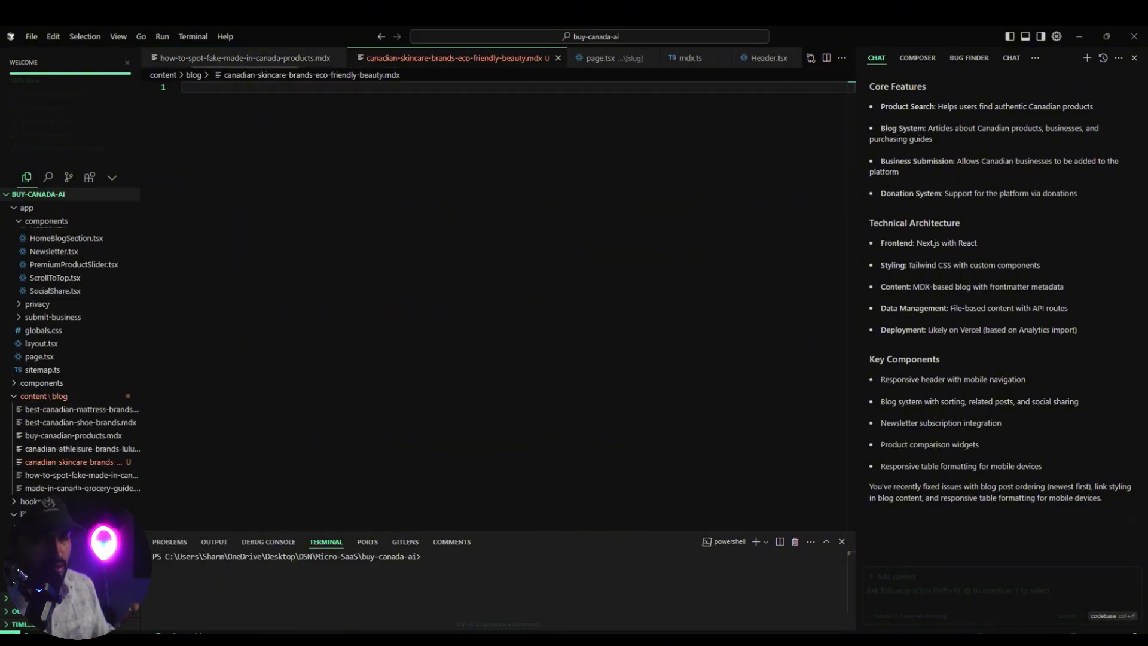
Copy the entire contents of Canadian-20Beauty-20Picks.md from VS Code into the new MDX file in Cursor.
key(alt+Tab)
click(642, 201)
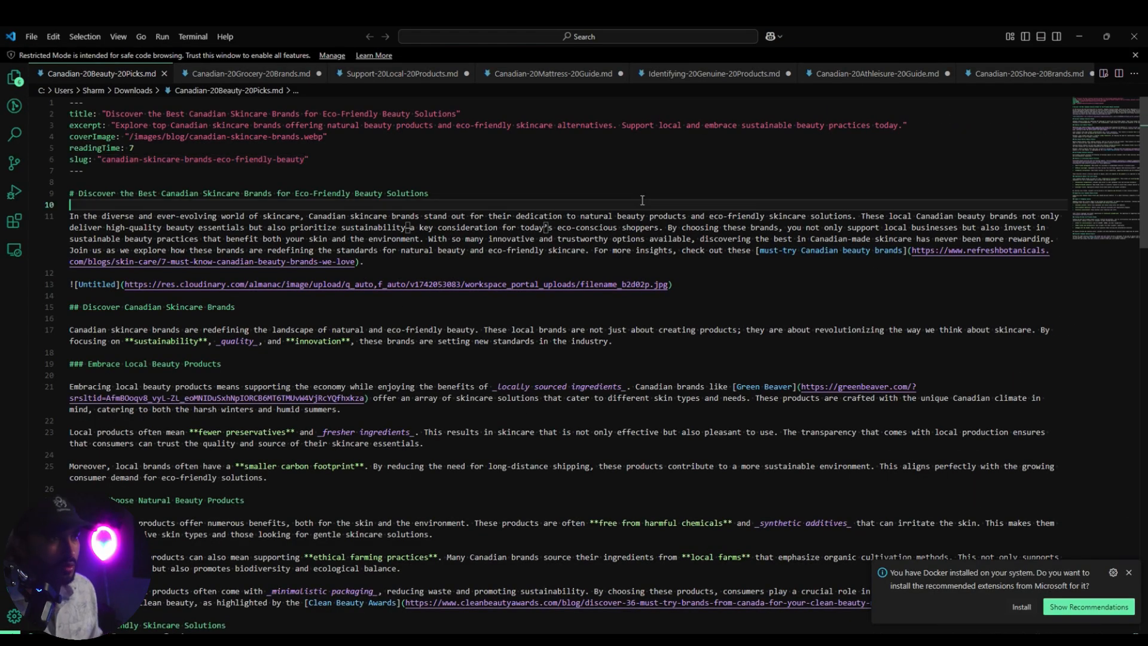
key(ctrl+a)
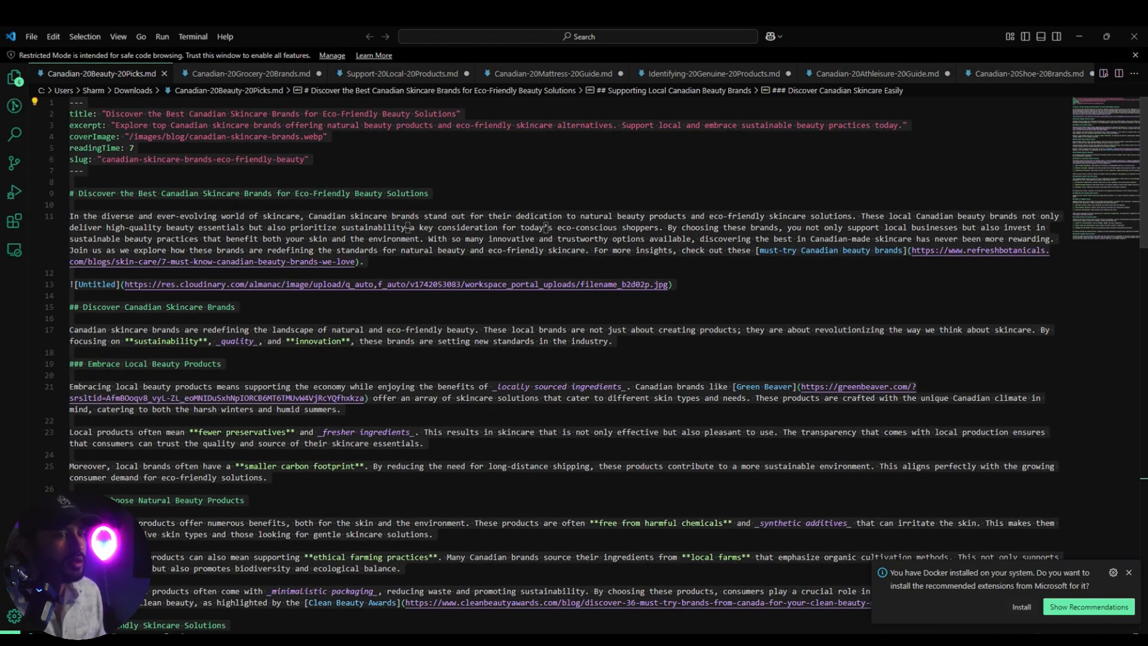
key(ctrl+c)
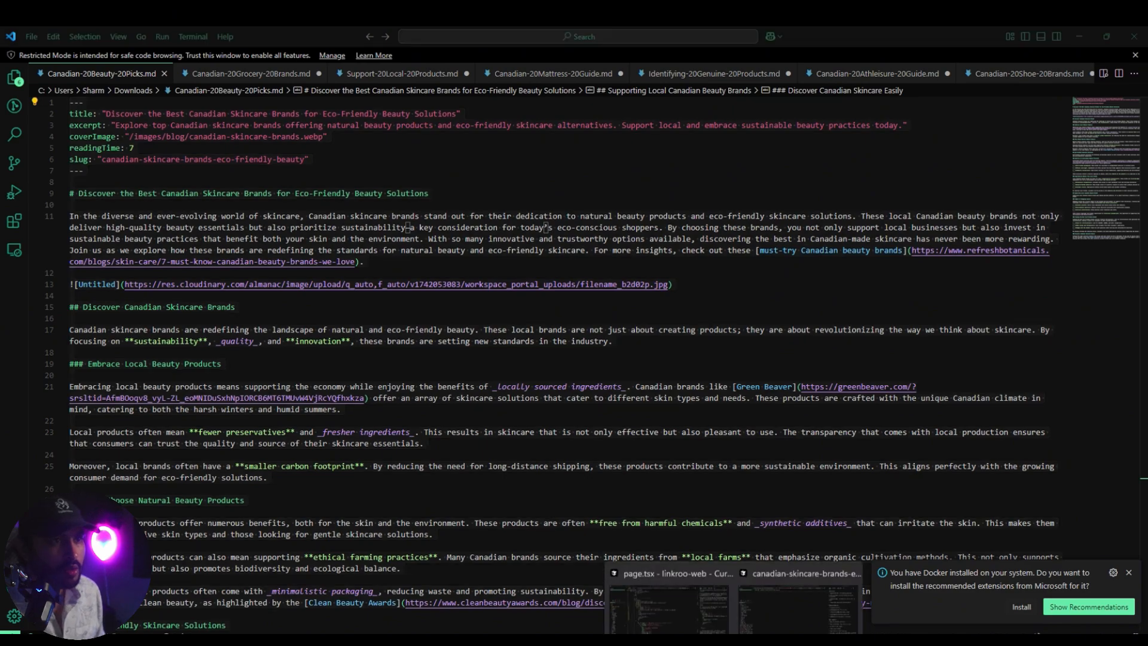
key(alt+Tab)
key(ctrl+v)
scroll(397, 281, up, 12)
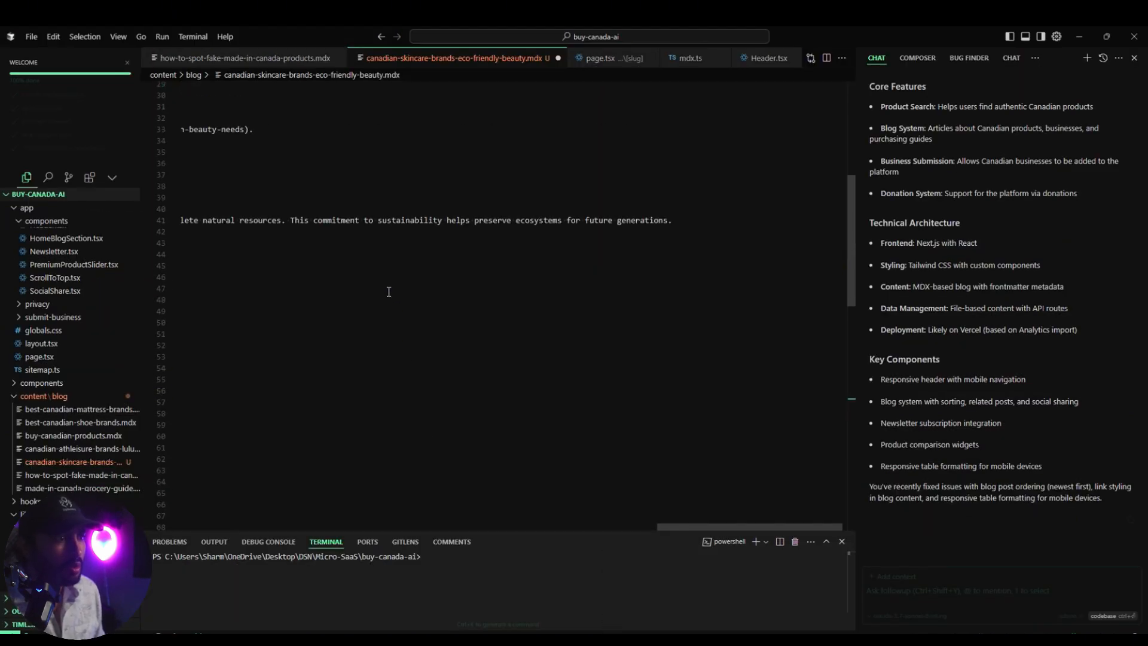
drag(716, 525, 215, 525)
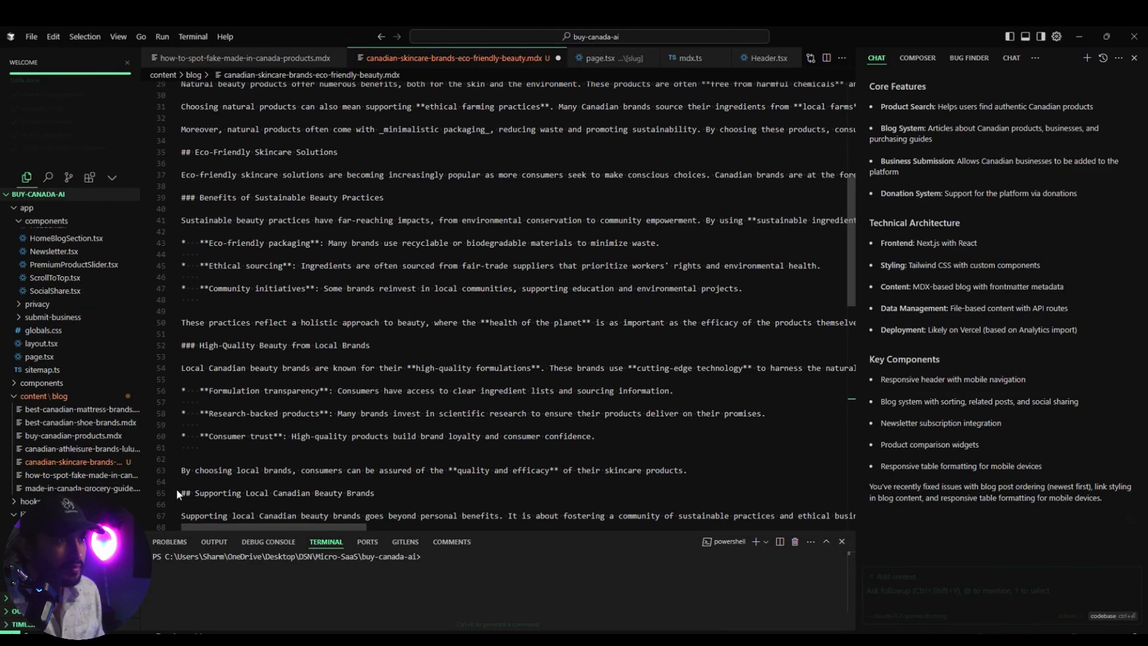
scroll(418, 299, up, 10)
Add the line date: "2025-03-15" below the slug in the front matter, save the MDX file and look through its content.
click(274, 121)
click(441, 144)
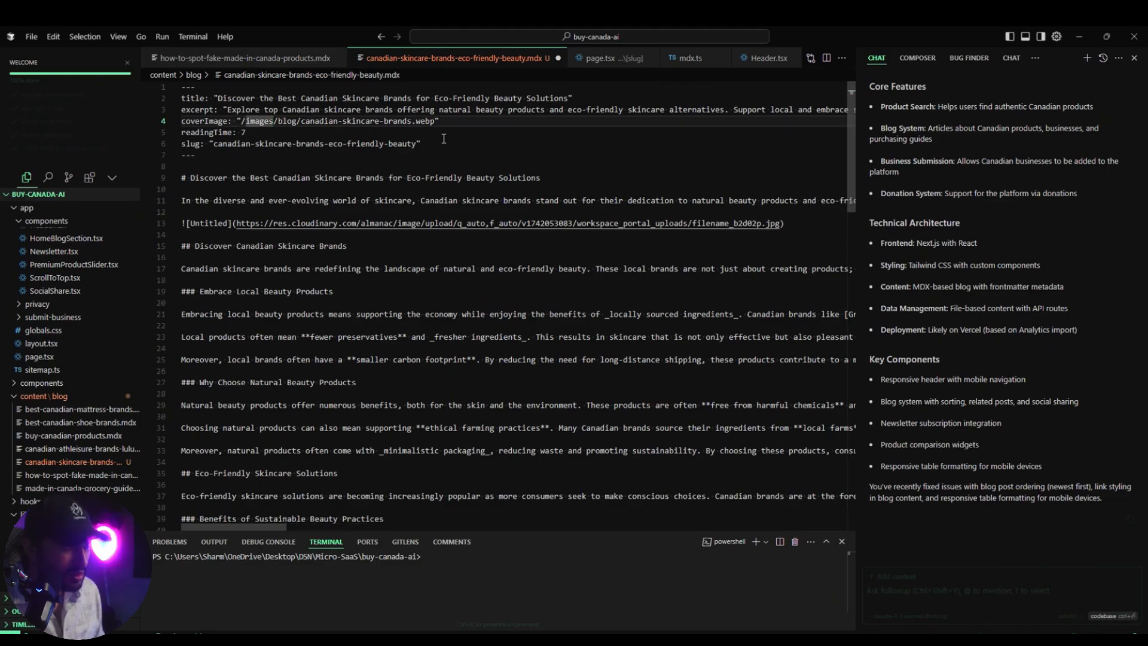
key(Return)
key(Tab)
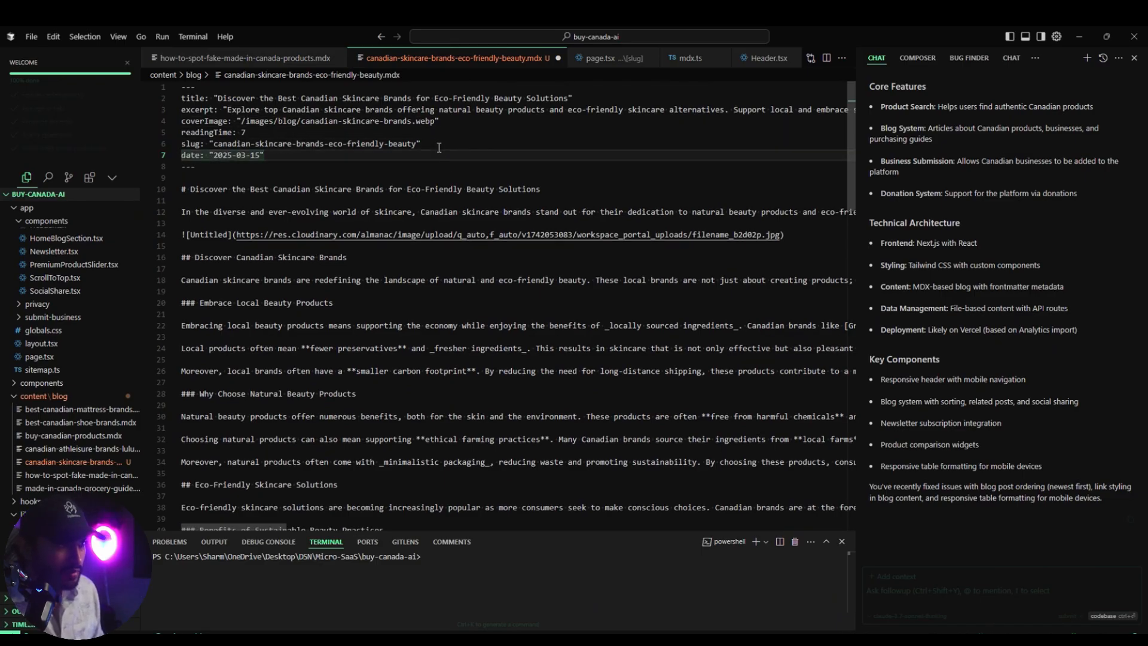
click(558, 140)
scroll(350, 130, down, 2)
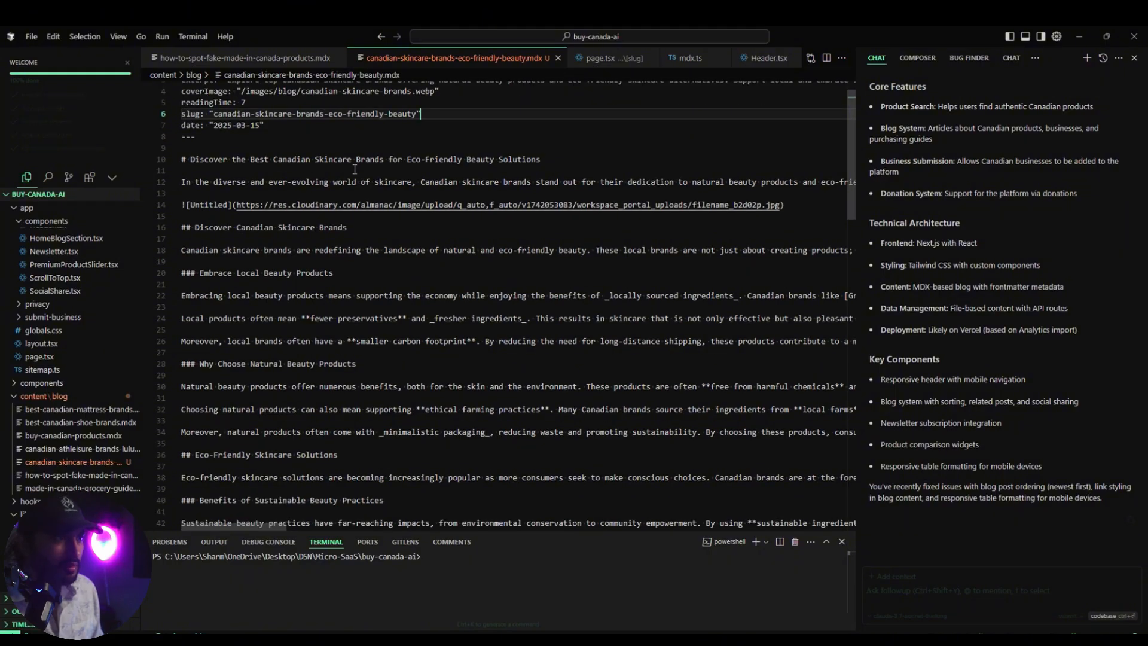
scroll(646, 236, up, 2)
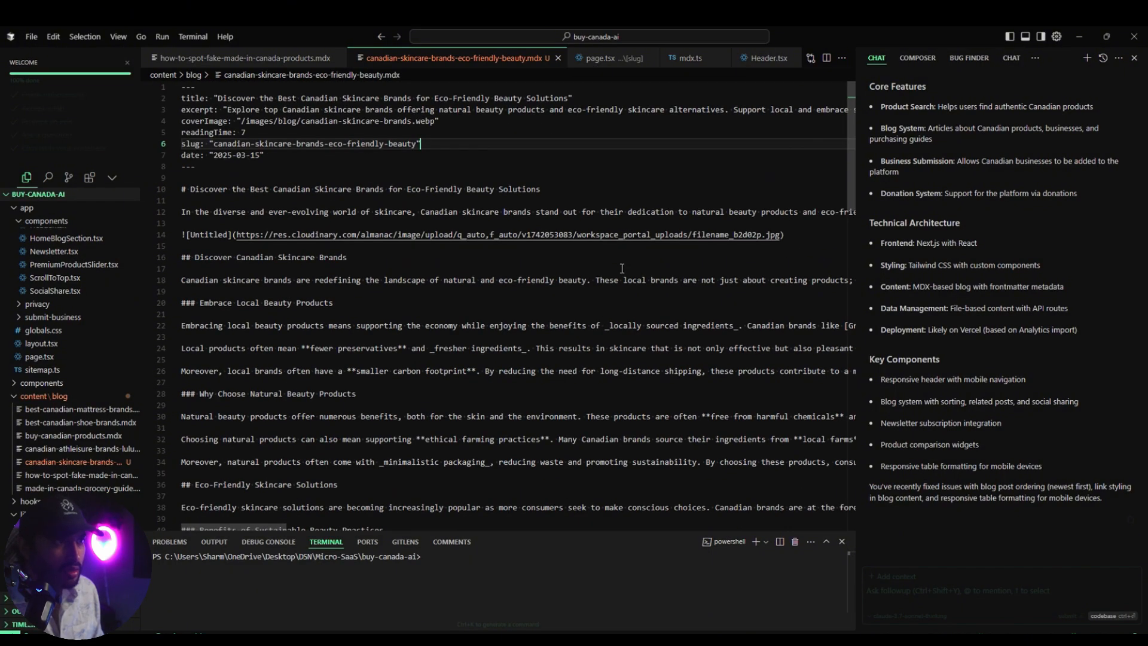
scroll(394, 358, down, 20)
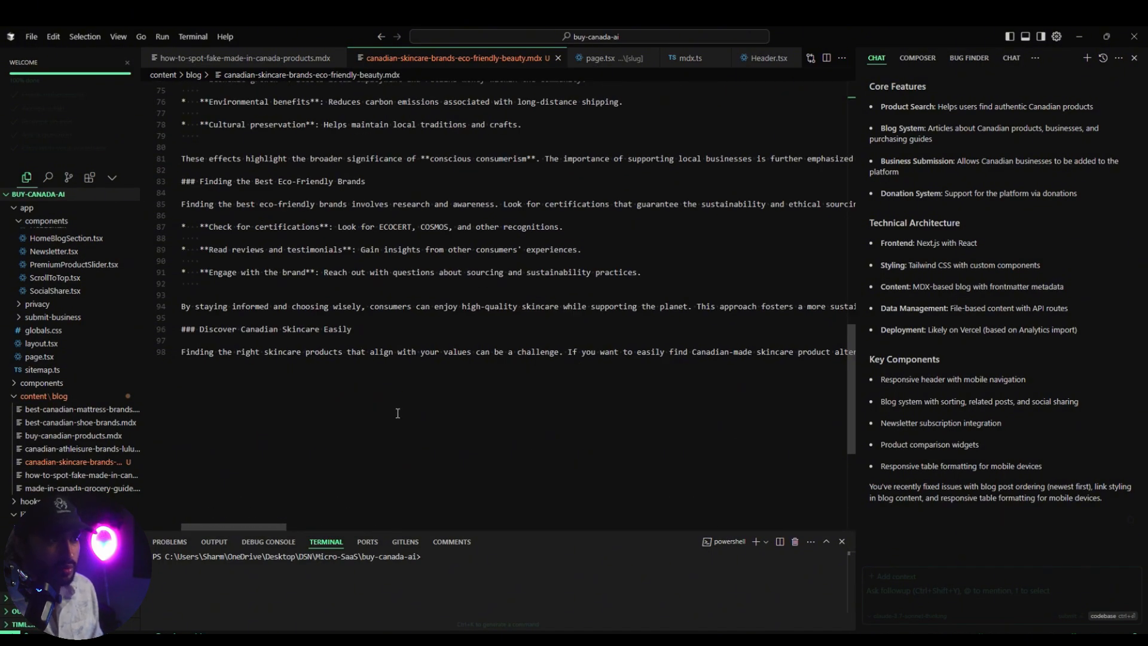
scroll(398, 413, up, 20)
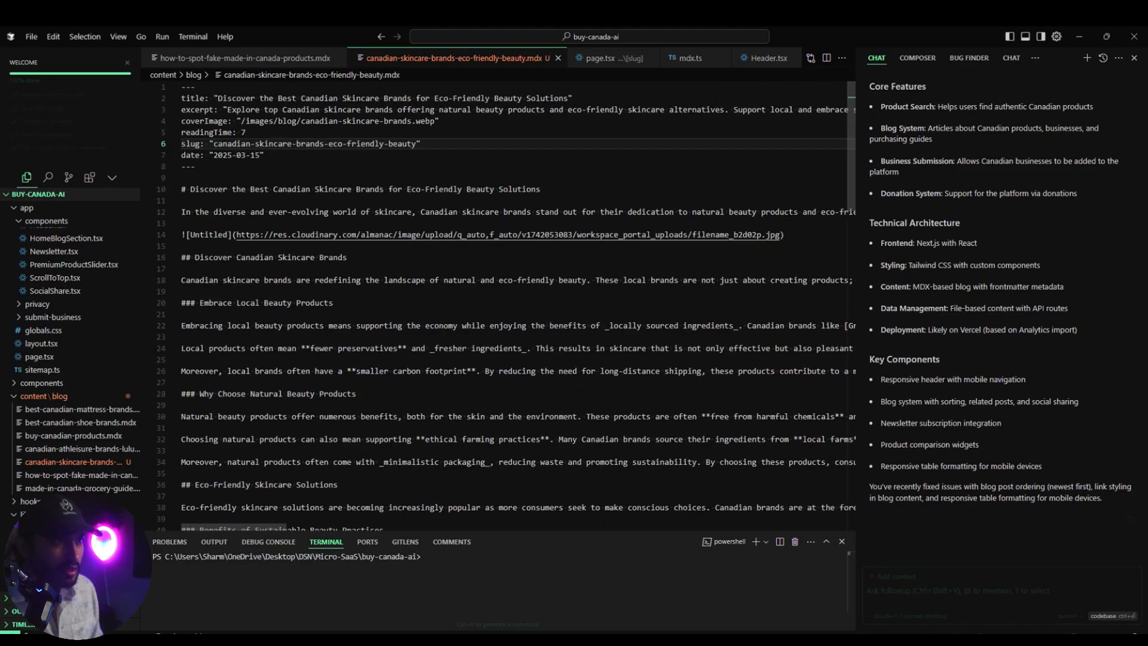
Start the project's local development server with npm and open localhost:3000 in a Chrome tab.
click(514, 567)
text(npm ru)
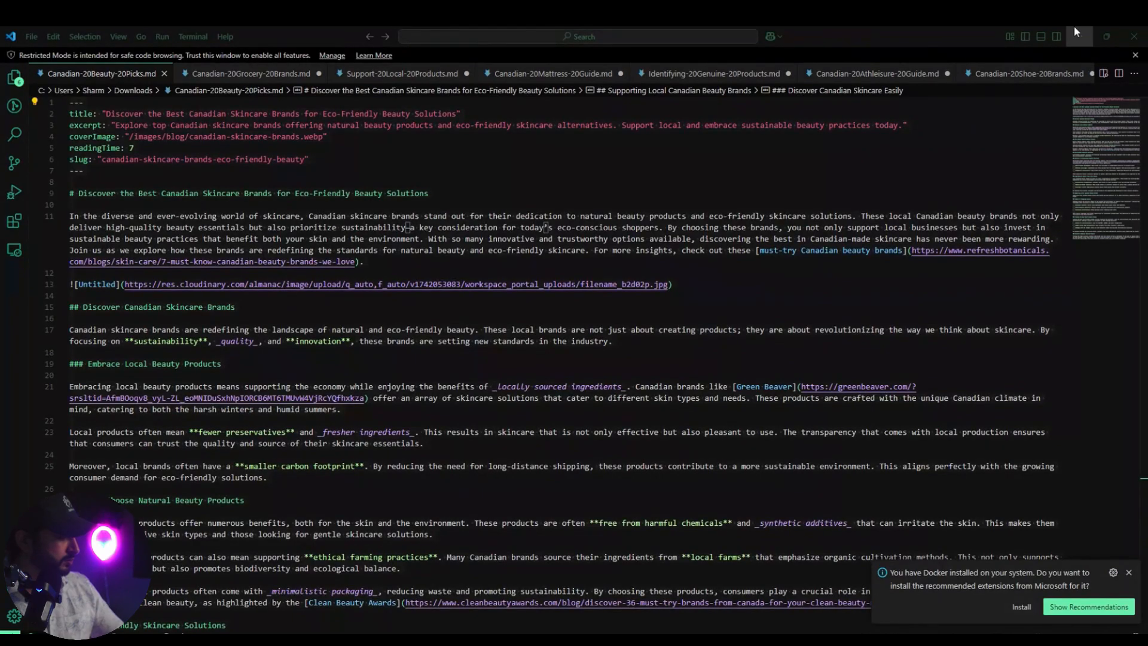
click(1075, 33)
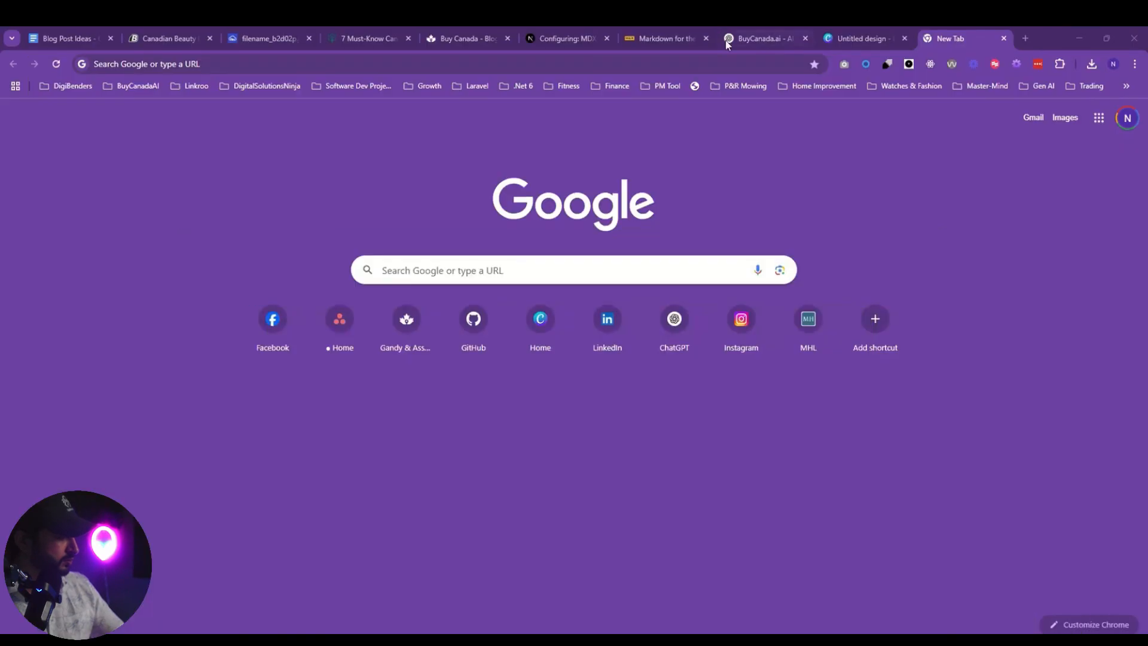
click(716, 63)
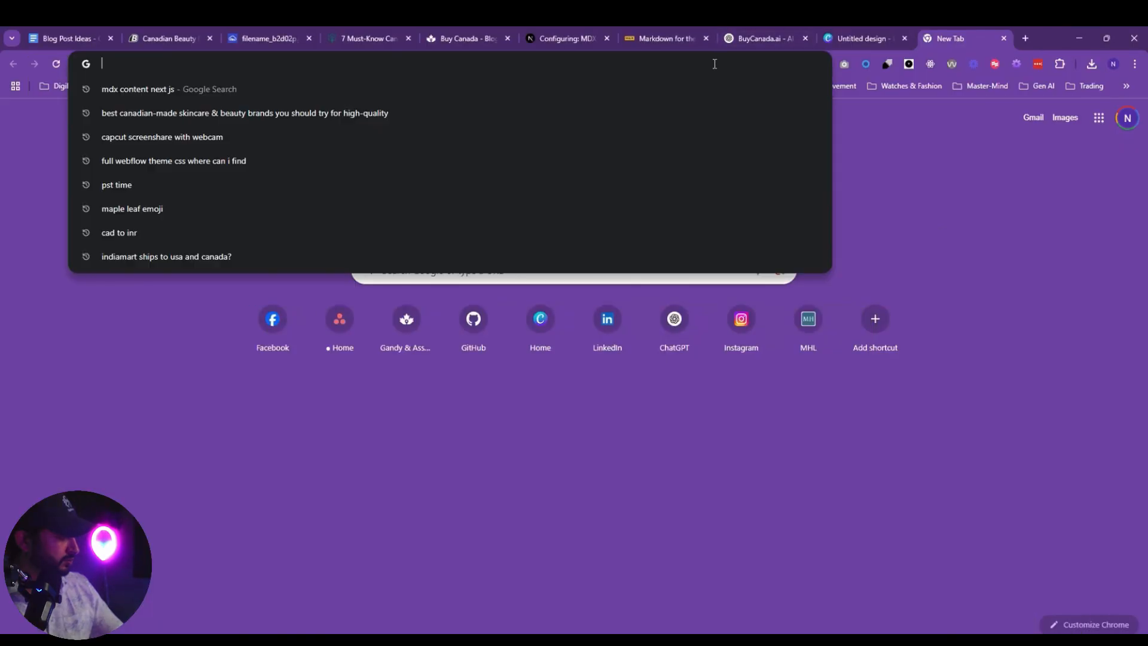
text(localhost:3000)
key(Return)
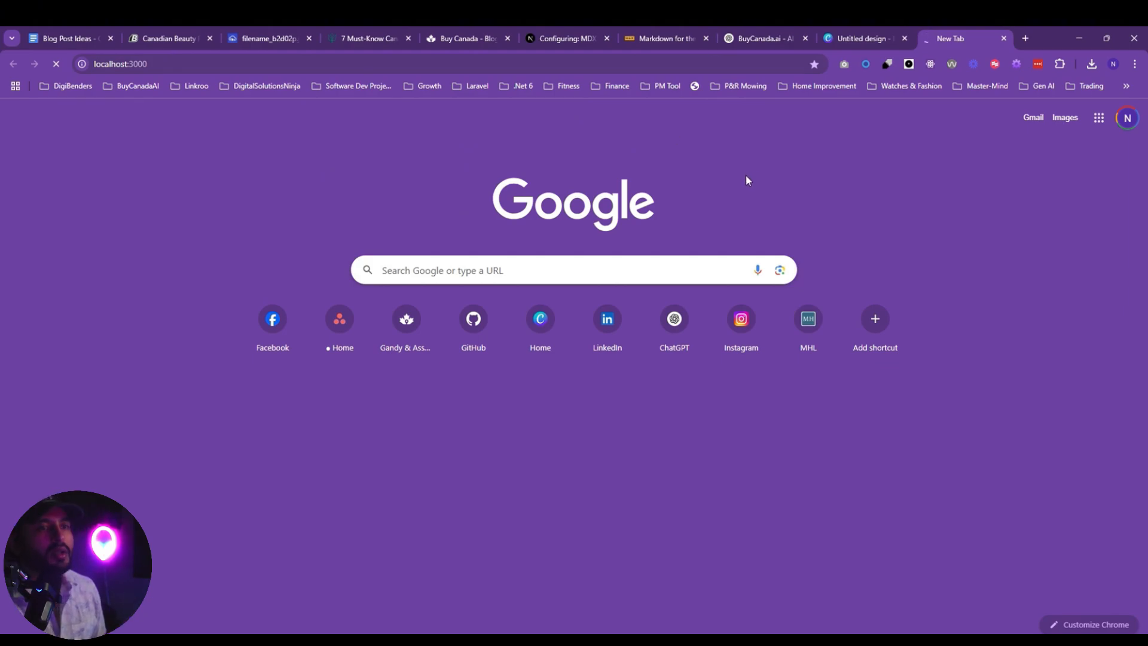
Close the image's browser tab and open the Canadian skincare brands post from the home page's Latest from Our Blog section.
click(309, 39)
scroll(743, 287, down, 10)
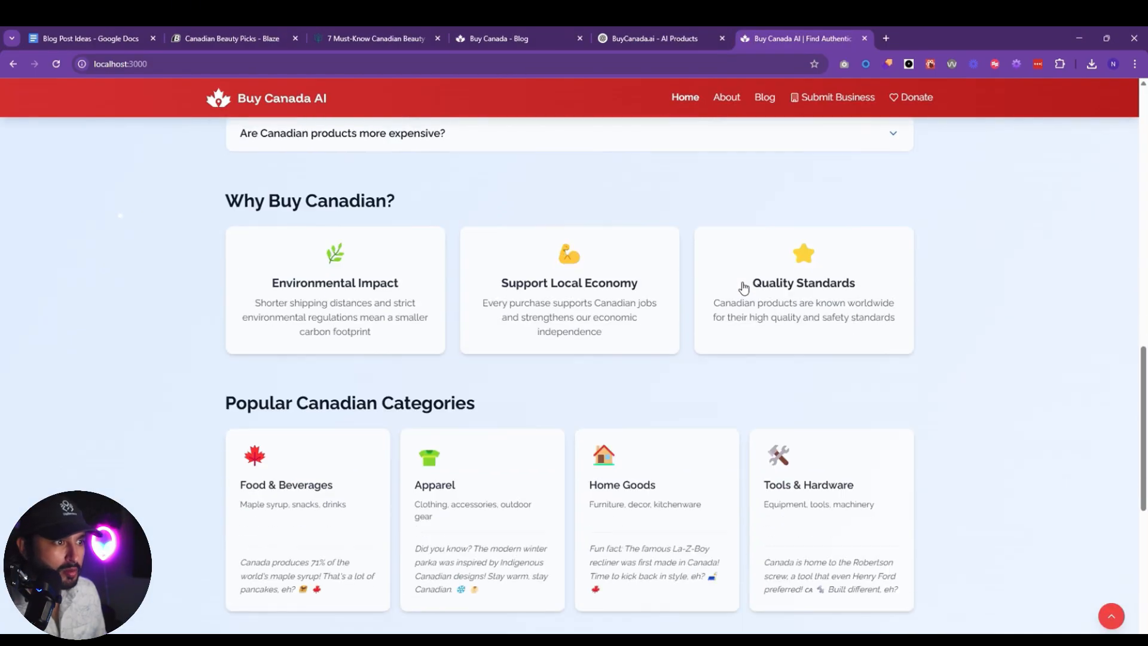
scroll(743, 287, down, 5)
scroll(398, 334, down, 3)
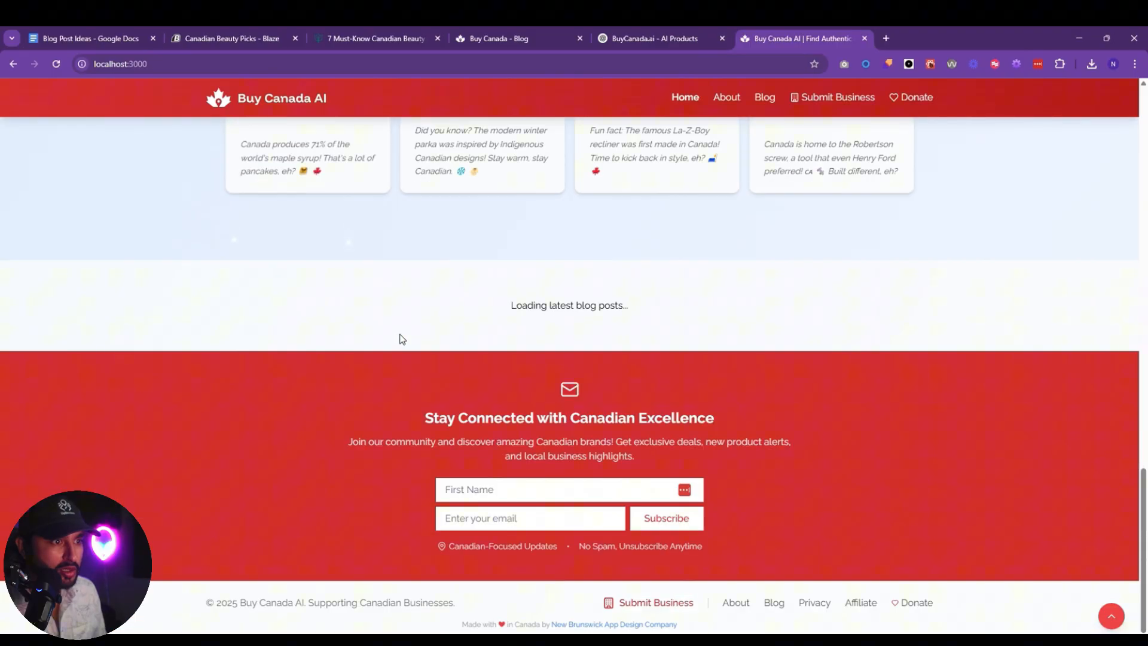
scroll(405, 336, up, 3)
scroll(403, 335, down, 5)
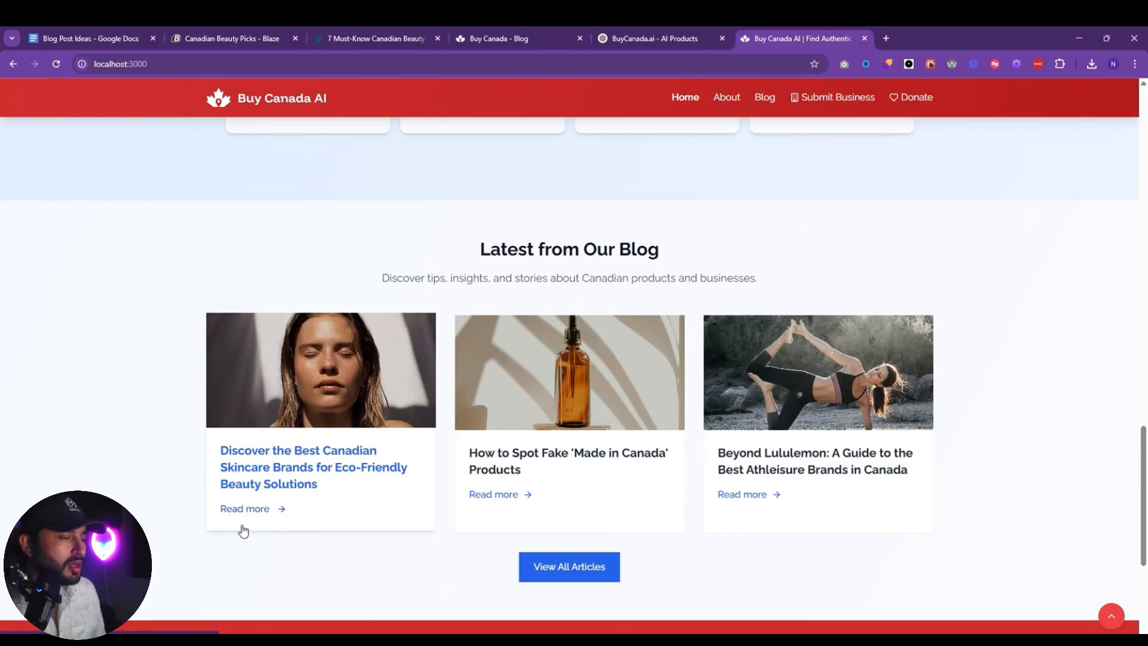
click(344, 438)
Examine the rendered skincare post's inline image, headings, links, bold text and bullet lists.
scroll(189, 371, down, 5)
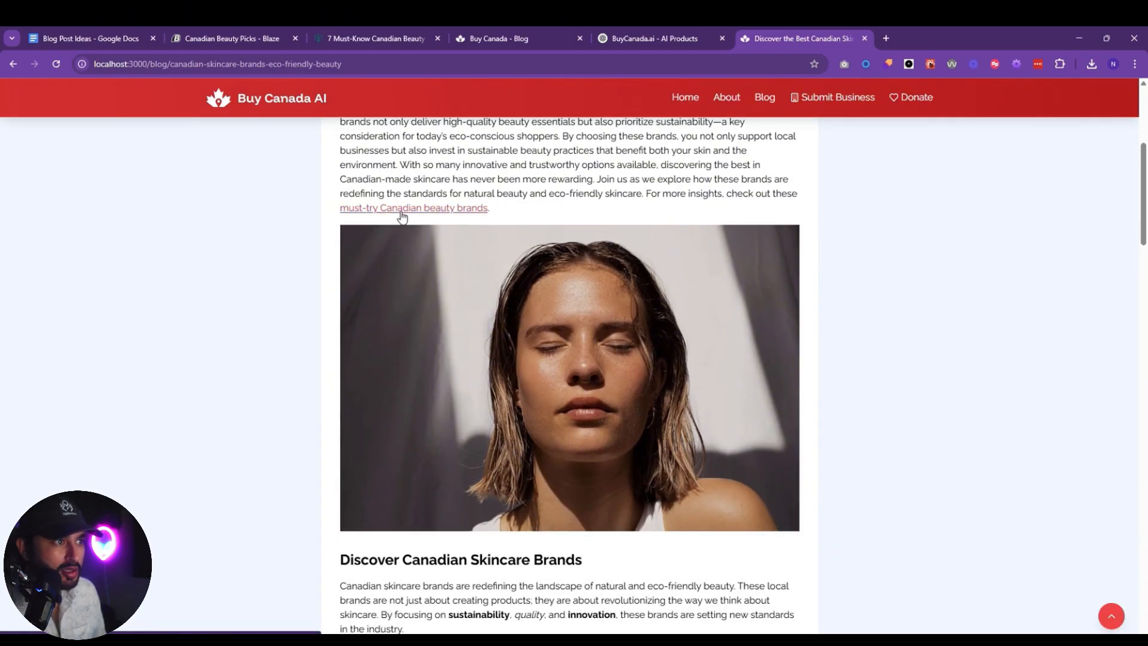
scroll(214, 399, down, 4)
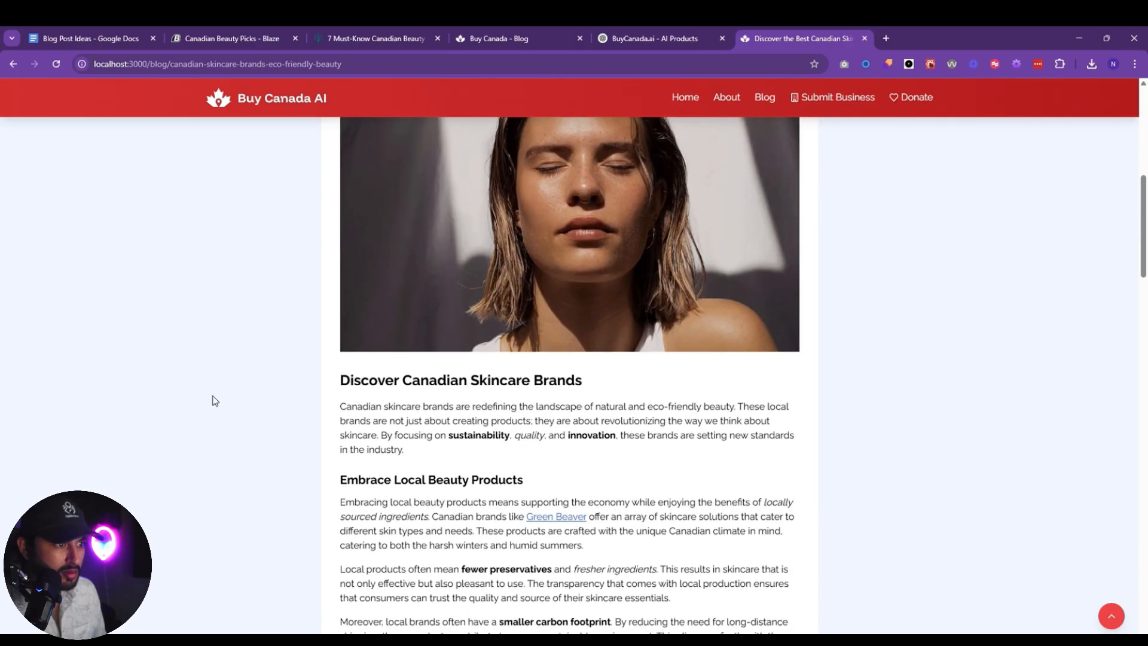
scroll(214, 400, down, 6)
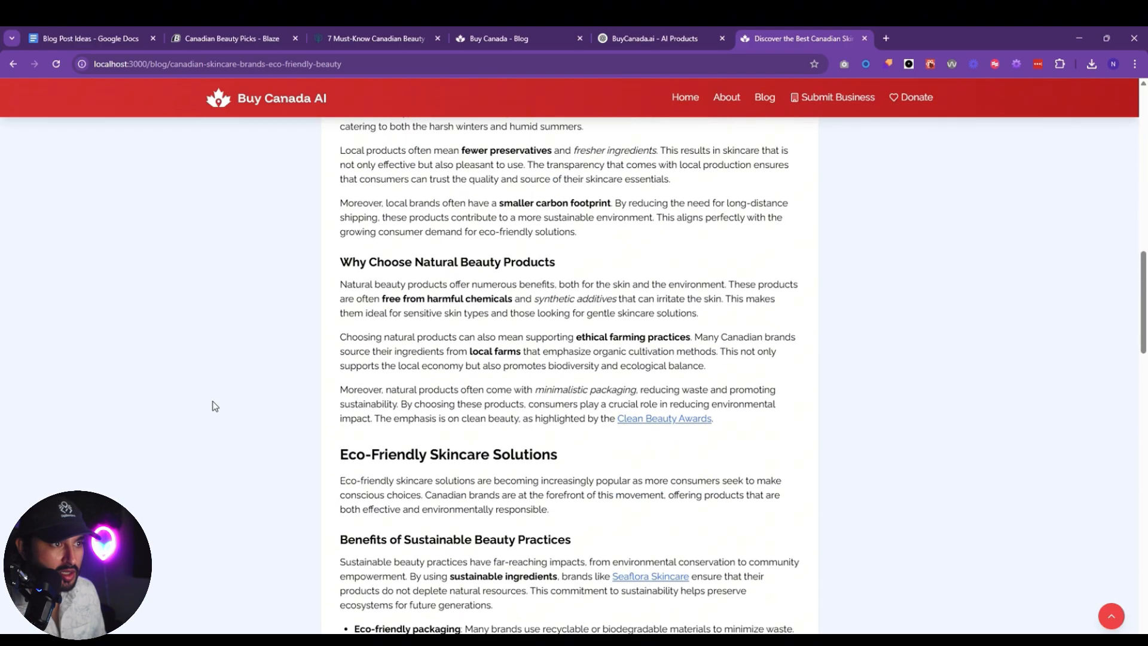
scroll(419, 348, up, 4)
scroll(597, 347, down, 3)
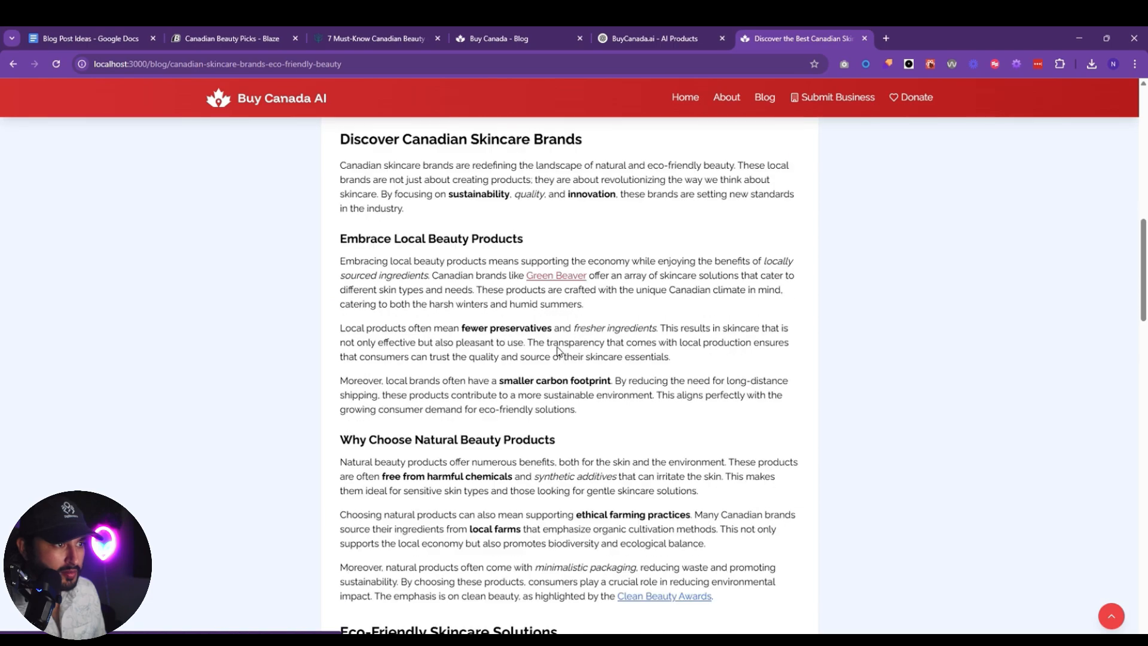
scroll(669, 418, down, 5)
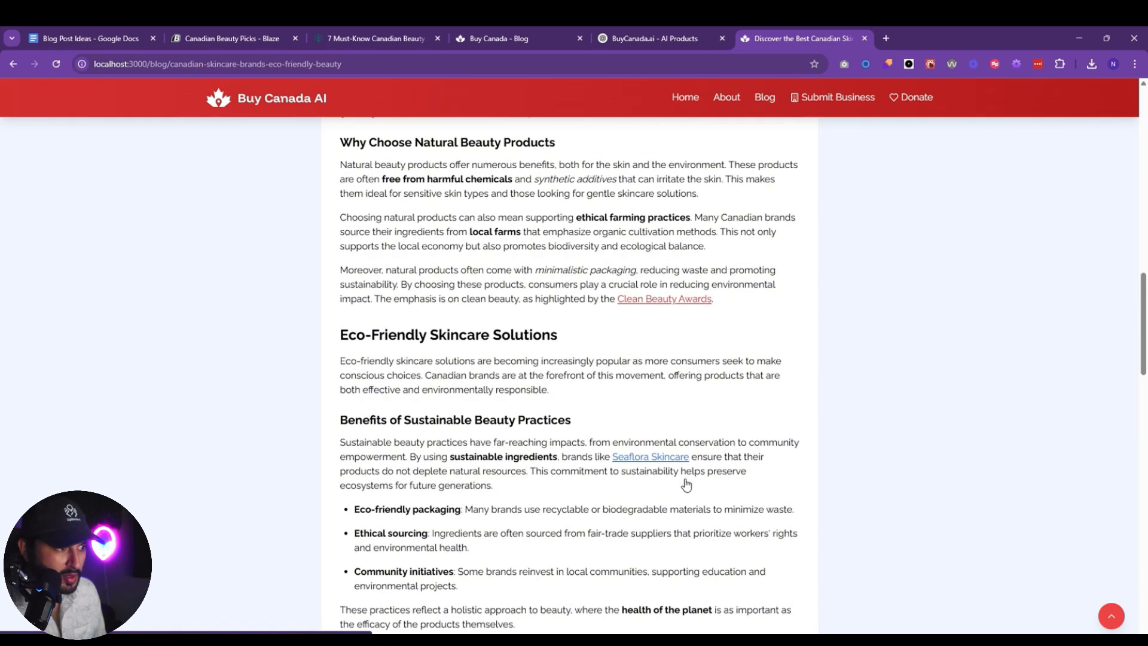
scroll(616, 359, down, 7)
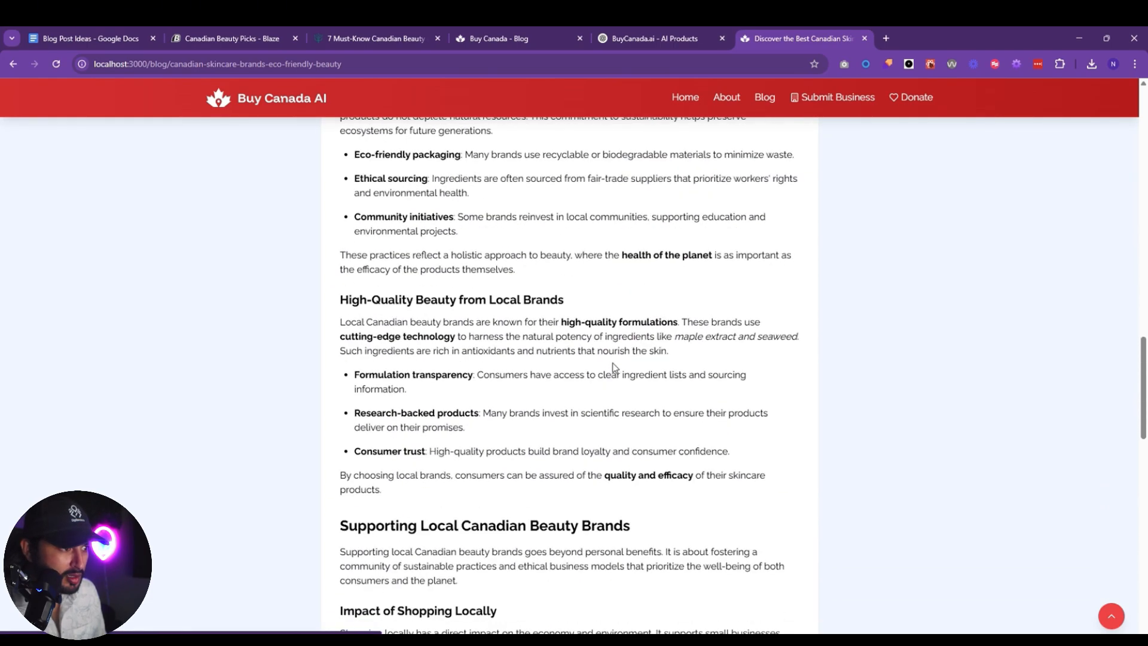
Read through the rendered post's remaining sections down to the closing Buy Canada AI link.
scroll(425, 333, down, 11)
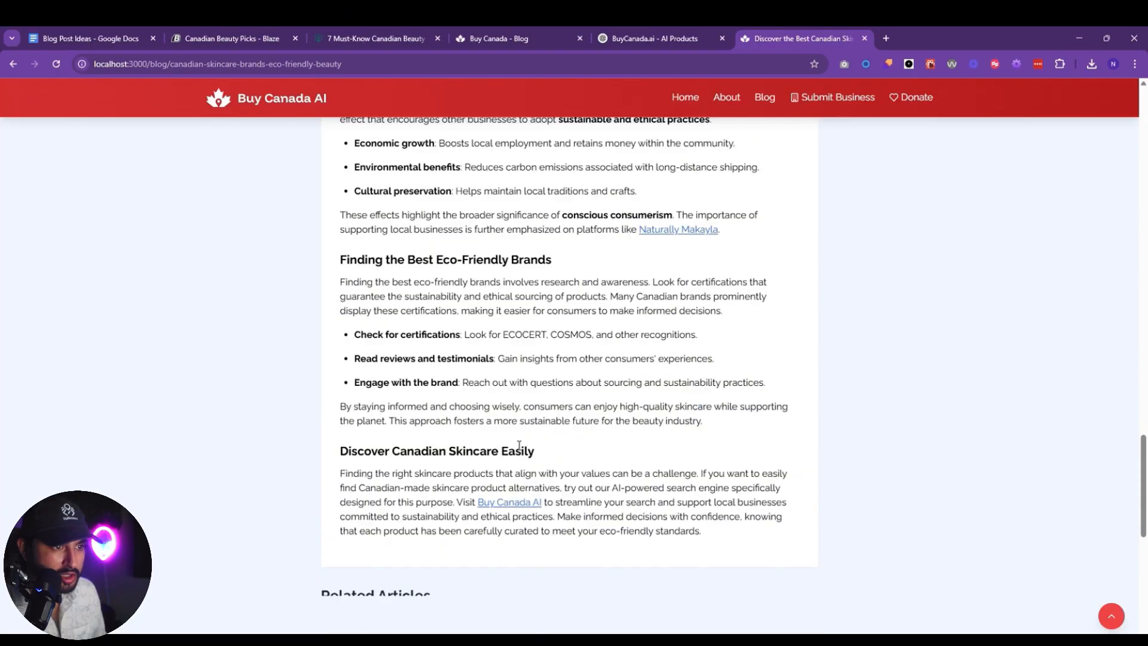
scroll(422, 504, up, 3)
scroll(508, 460, down, 4)
scroll(569, 446, up, 12)
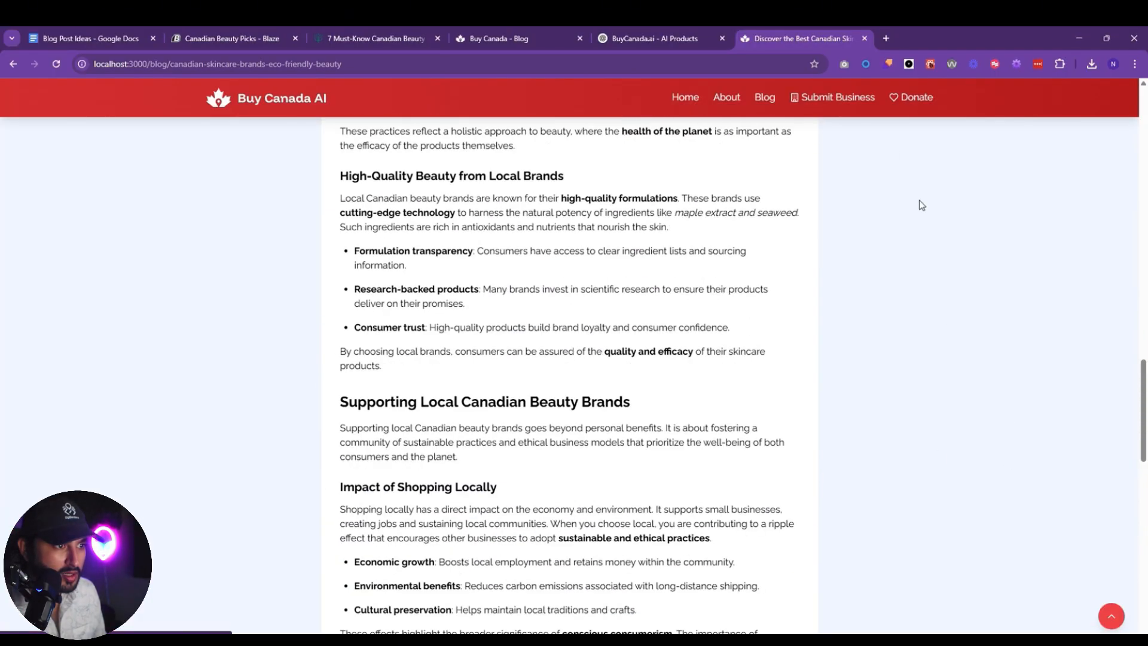
Examine the local skincare post in the developer tools' iPhone 14 Pro Max emulation and return it to the desktop view.
right_click(971, 274)
click(855, 579)
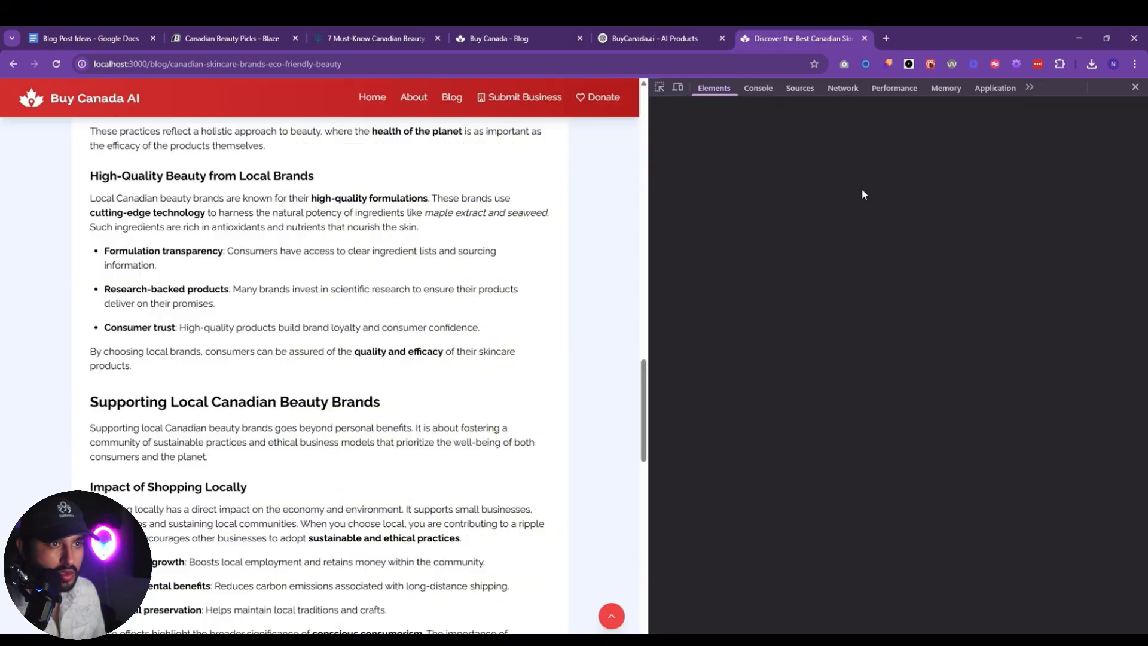
click(677, 87)
scroll(379, 367, up, 10)
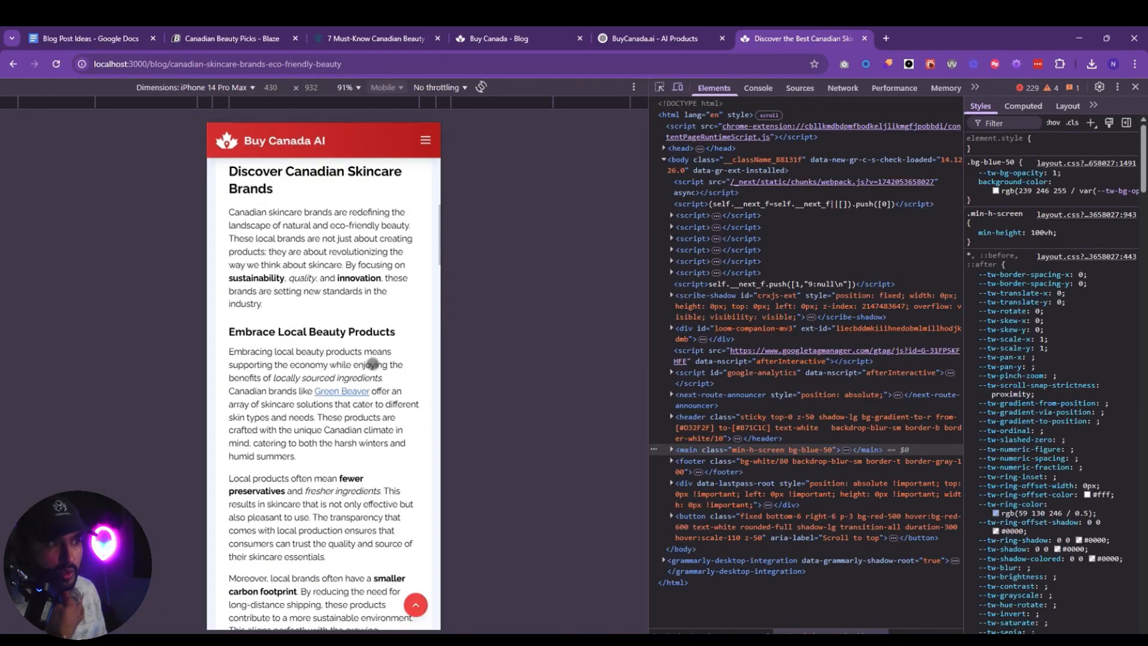
scroll(379, 371, down, 20)
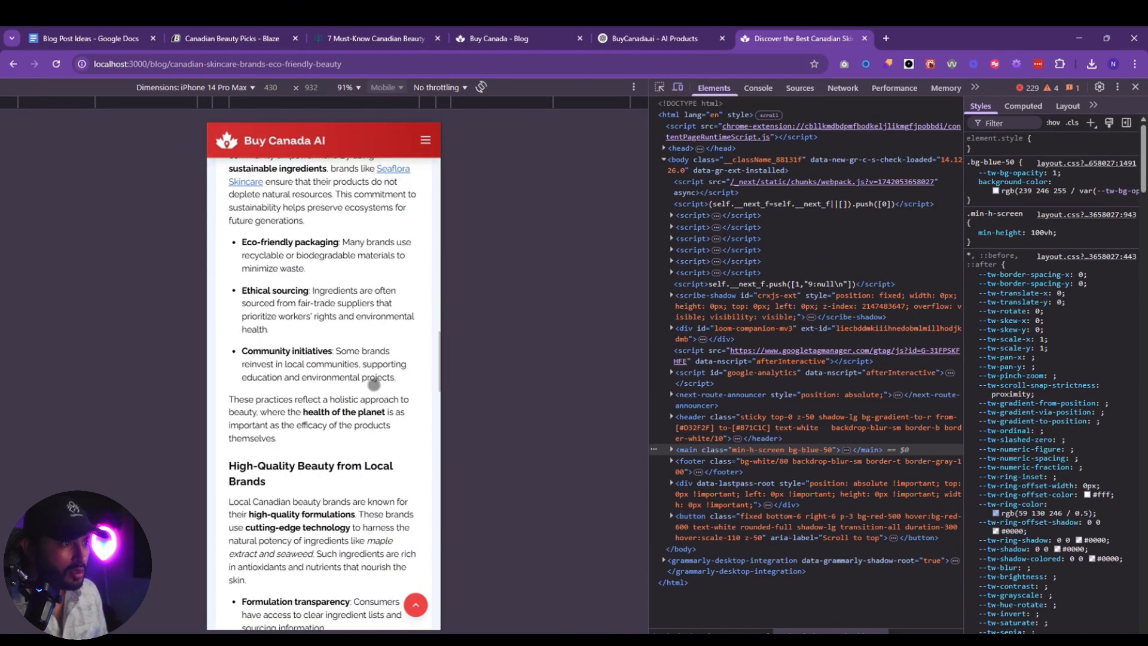
scroll(373, 384, up, 12)
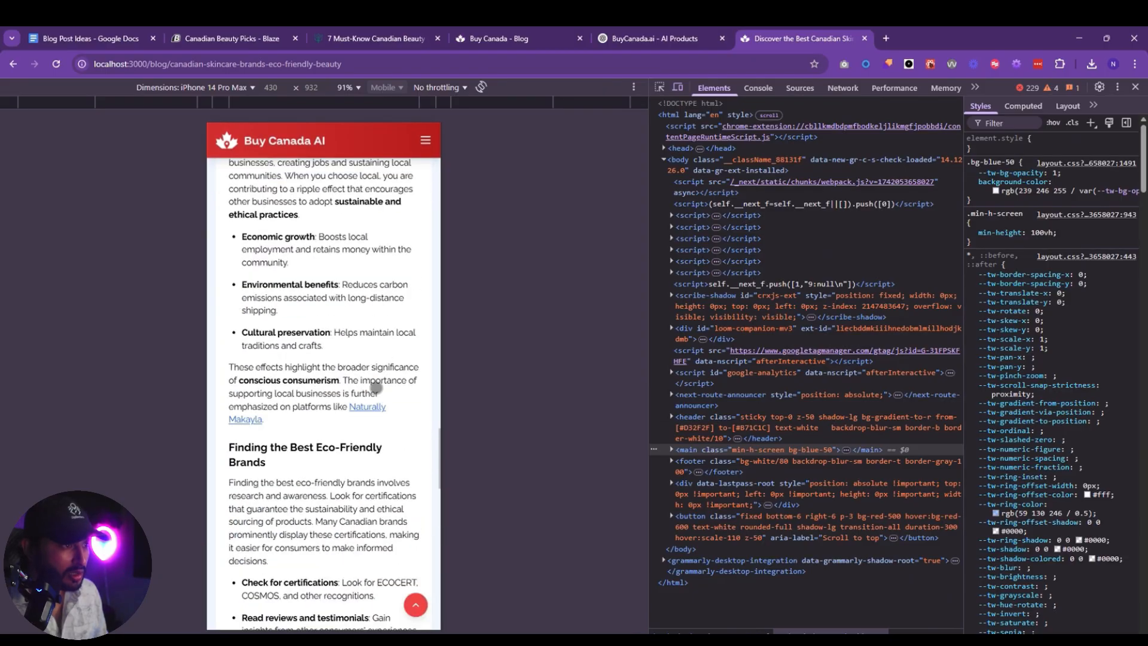
scroll(399, 382, up, 8)
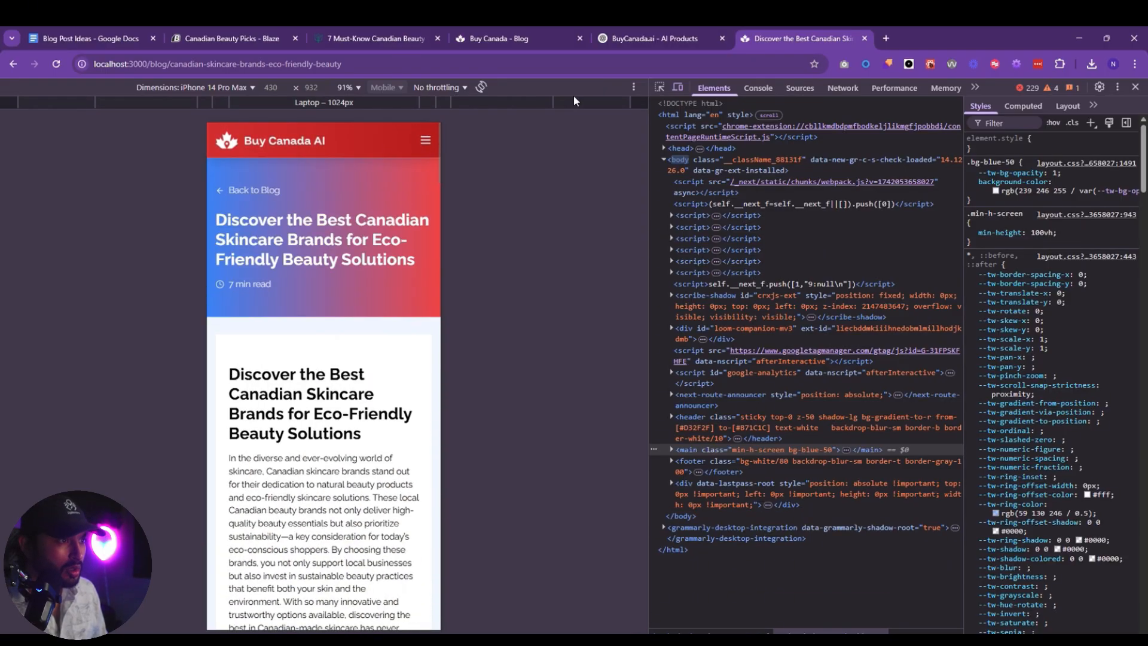
click(678, 88)
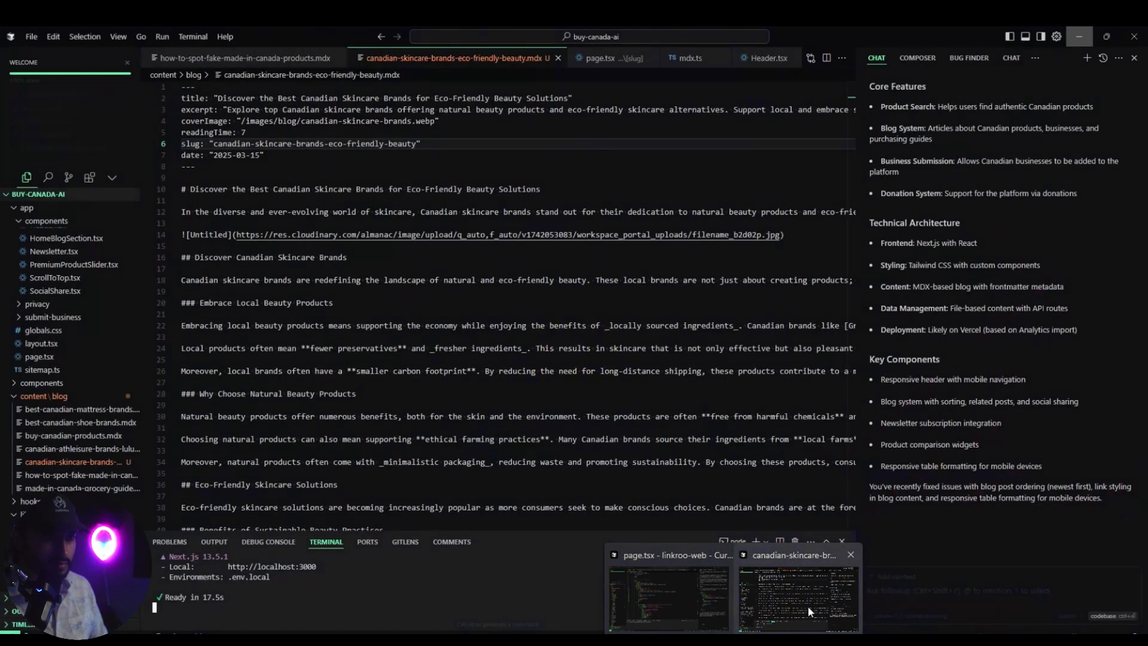
Switch to the buy-canada-ai code editor window and stop the development server in its terminal, confirming the batch job termination.
click(807, 605)
key(ctrl+c)
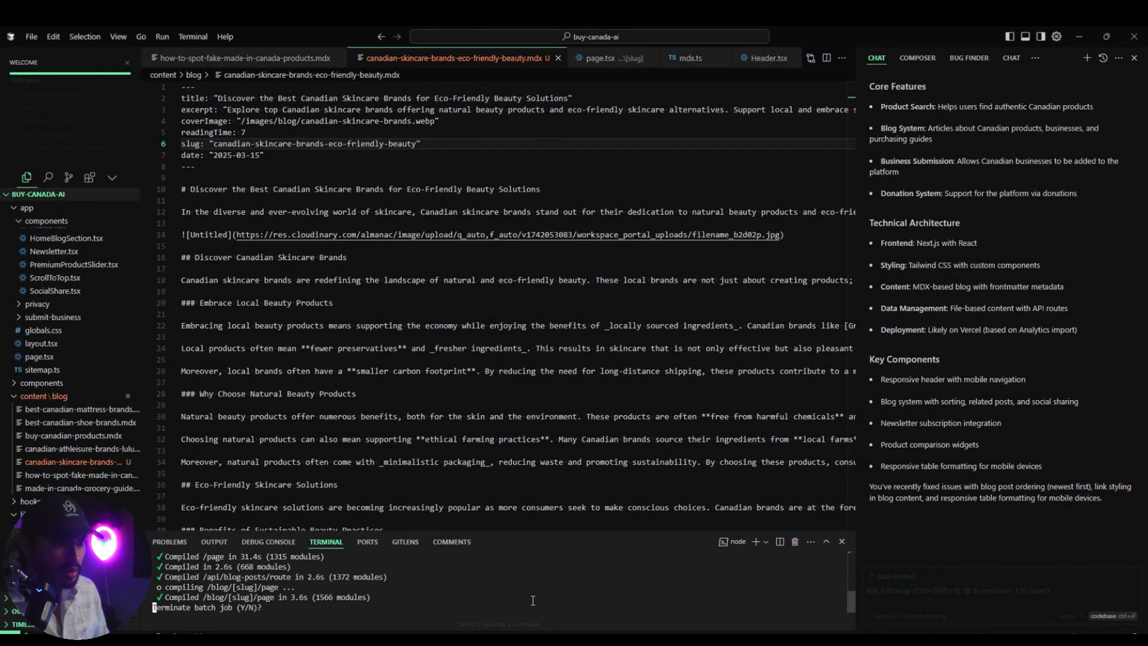
text(y)
key(Return)
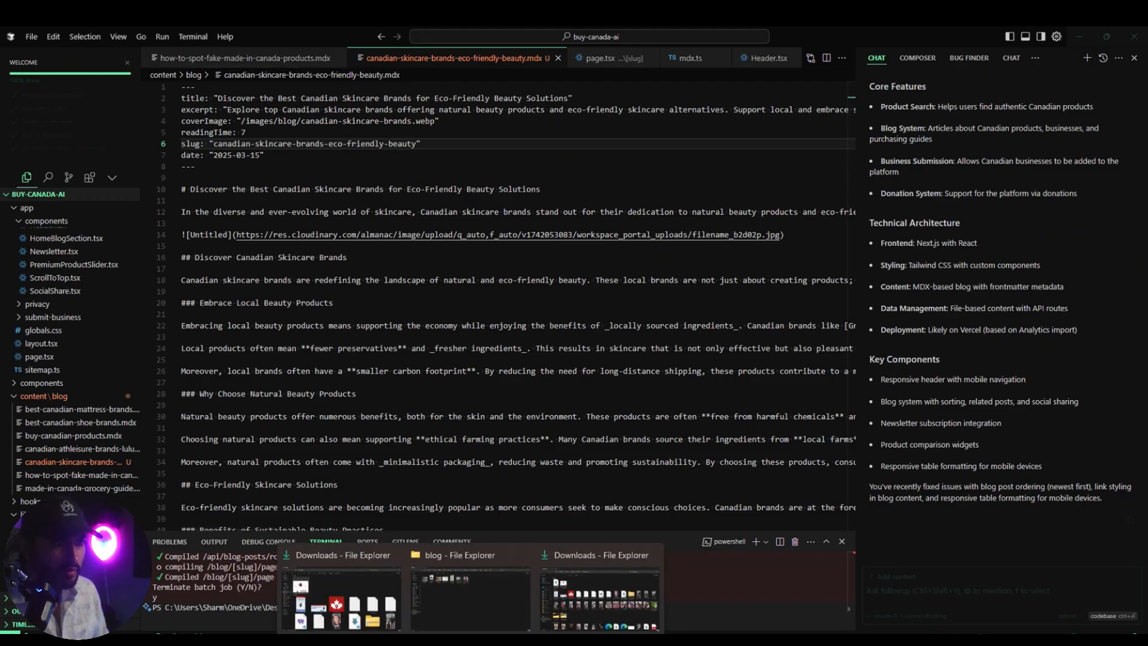
Switch to File Explorer, go up to the buy-canada-ai project folder and start a TortoiseGit commit to main.
click(480, 623)
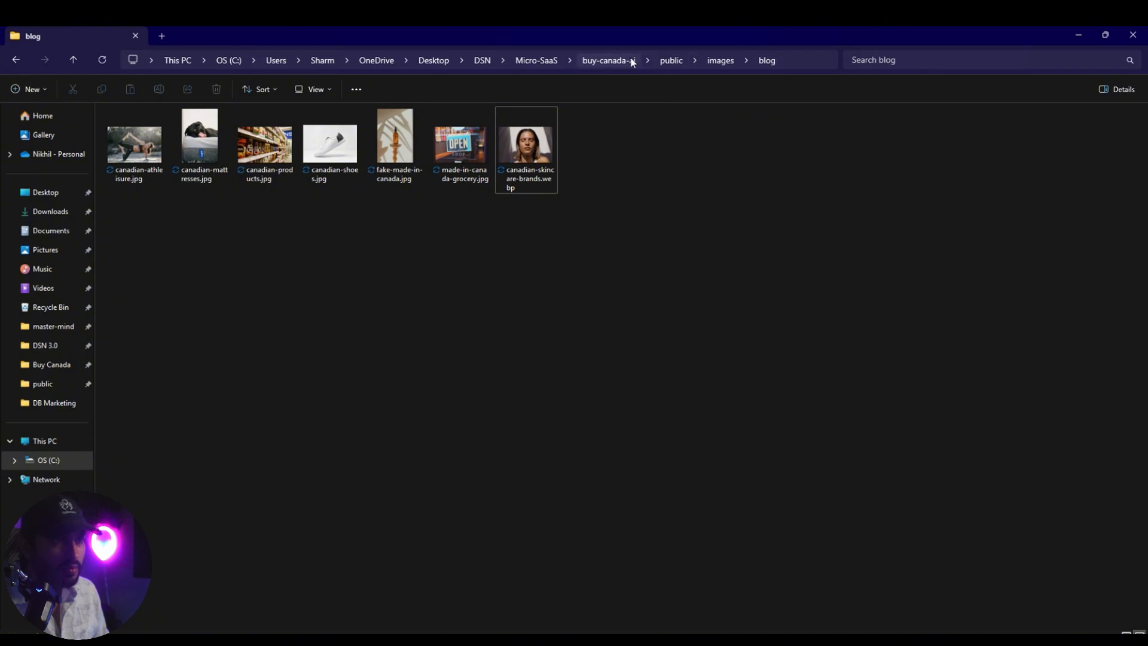
right_click(1013, 409)
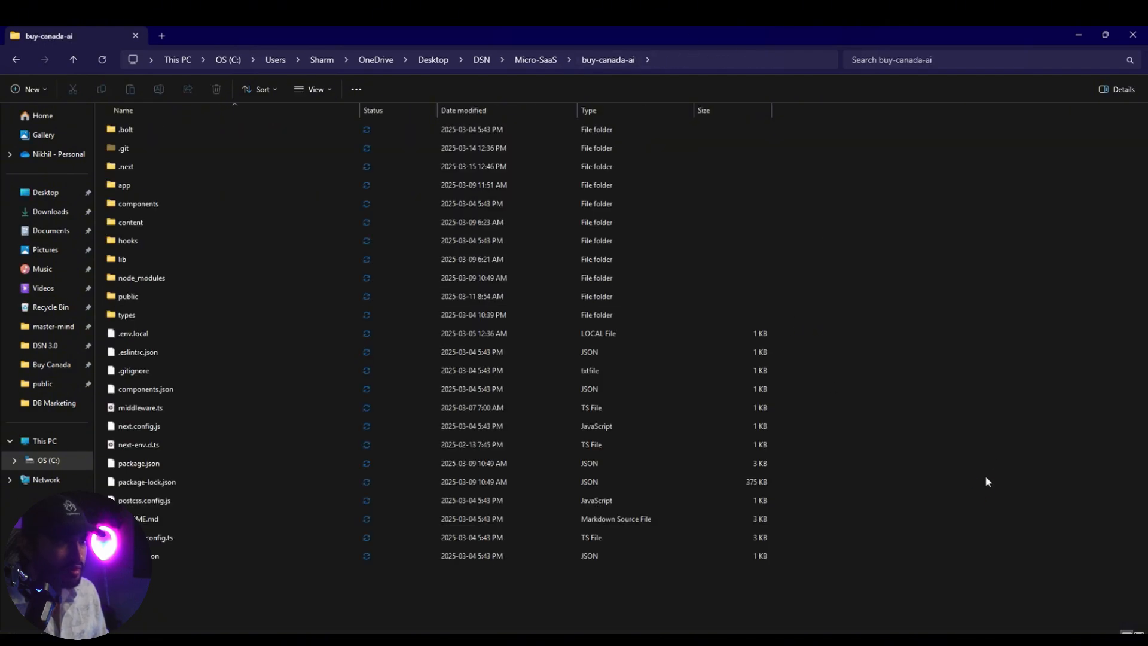
mouse_move(927, 564)
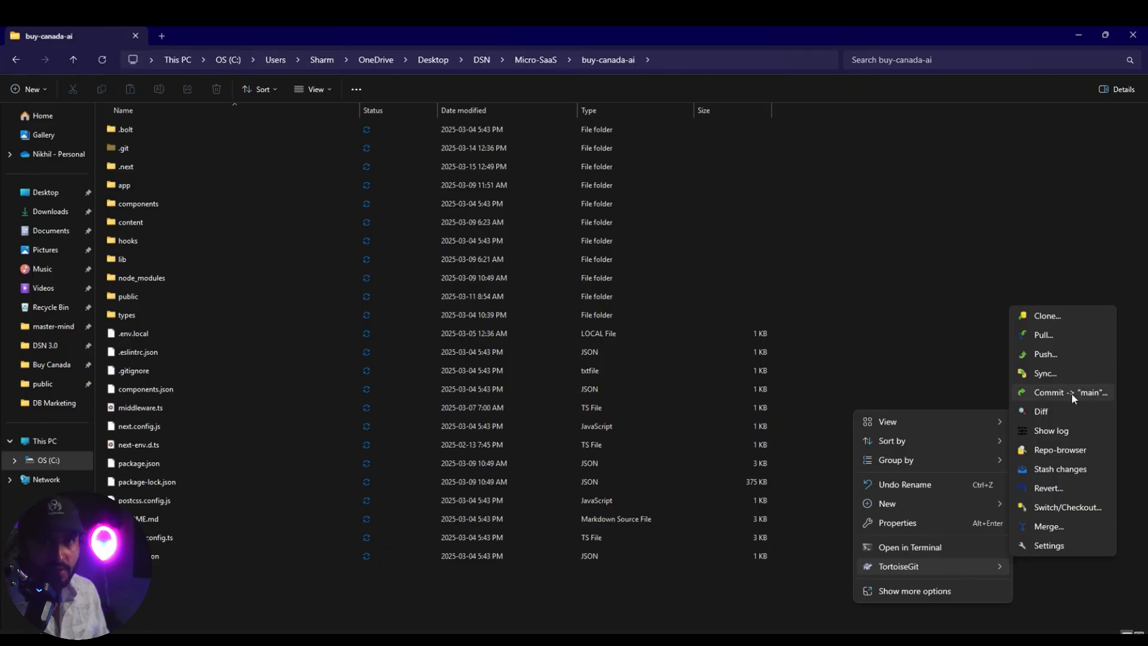
click(1071, 393)
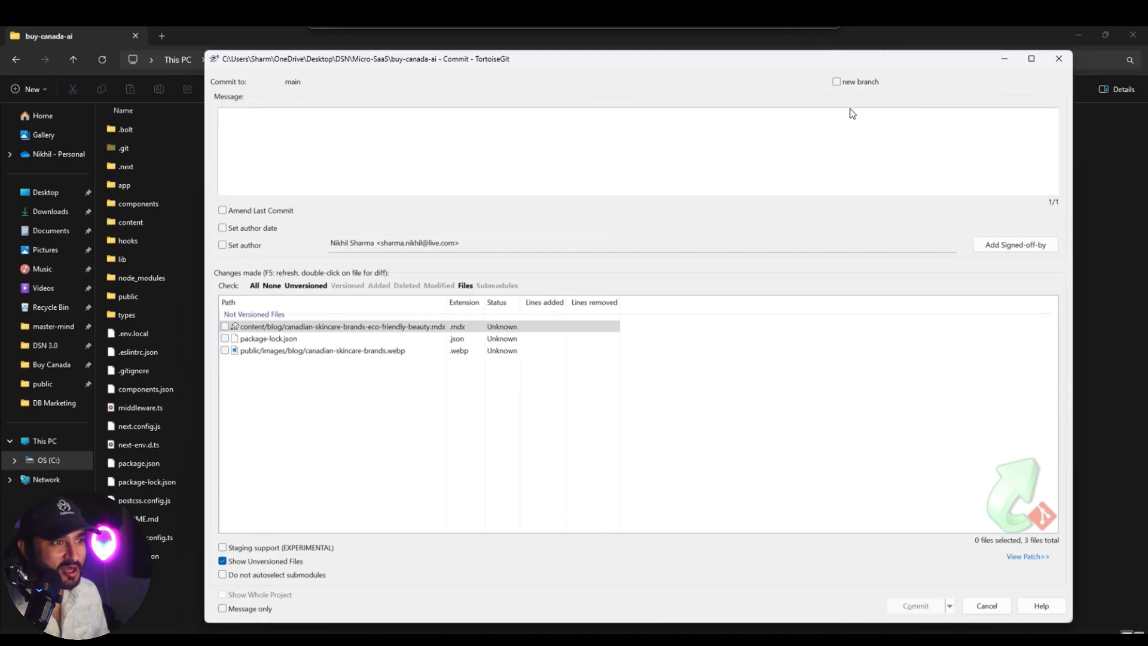
Add canadian-skincare-brands-eco-friendly-beauty.mdx and canadian-skincare-brands.webp to the commit, leaving package-lock.json out.
ctrl+click(311, 350)
right_click(310, 350)
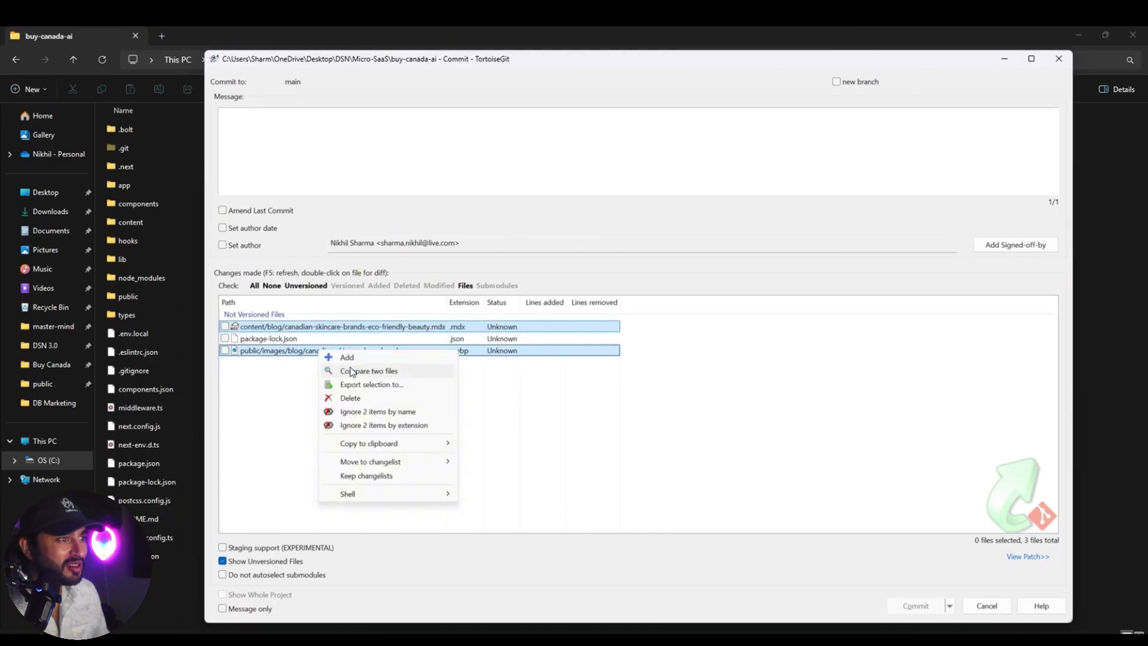
click(362, 371)
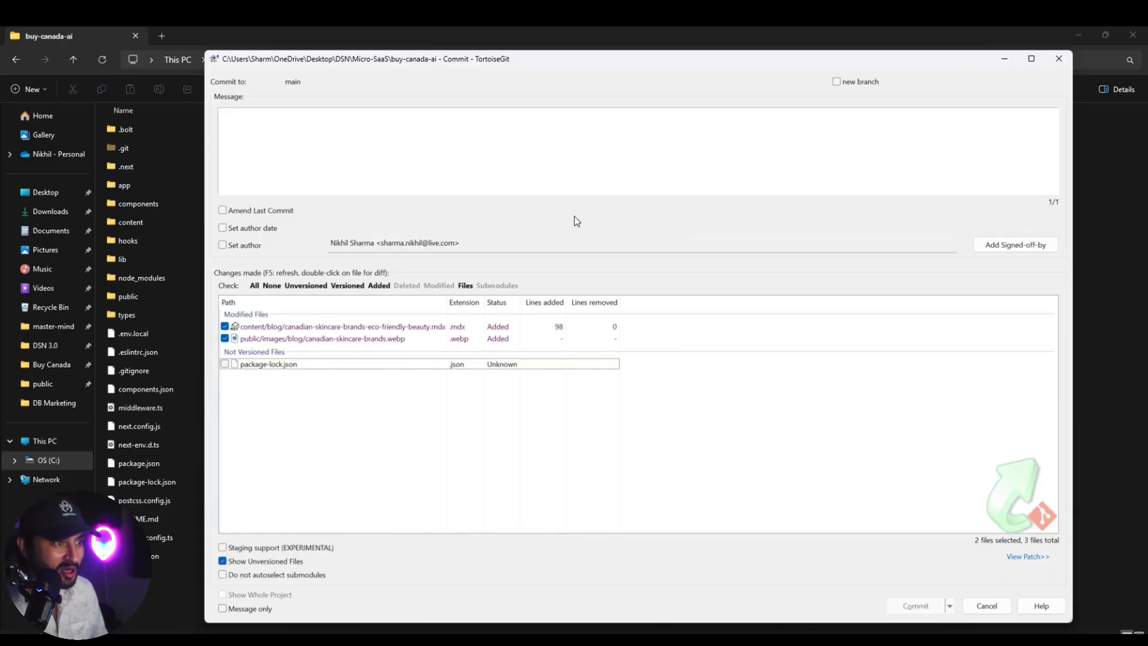
Commit the two files with a message beginning "Add a new blog post on Canadian", push main to origin and dismiss the progress dialog.
click(580, 153)
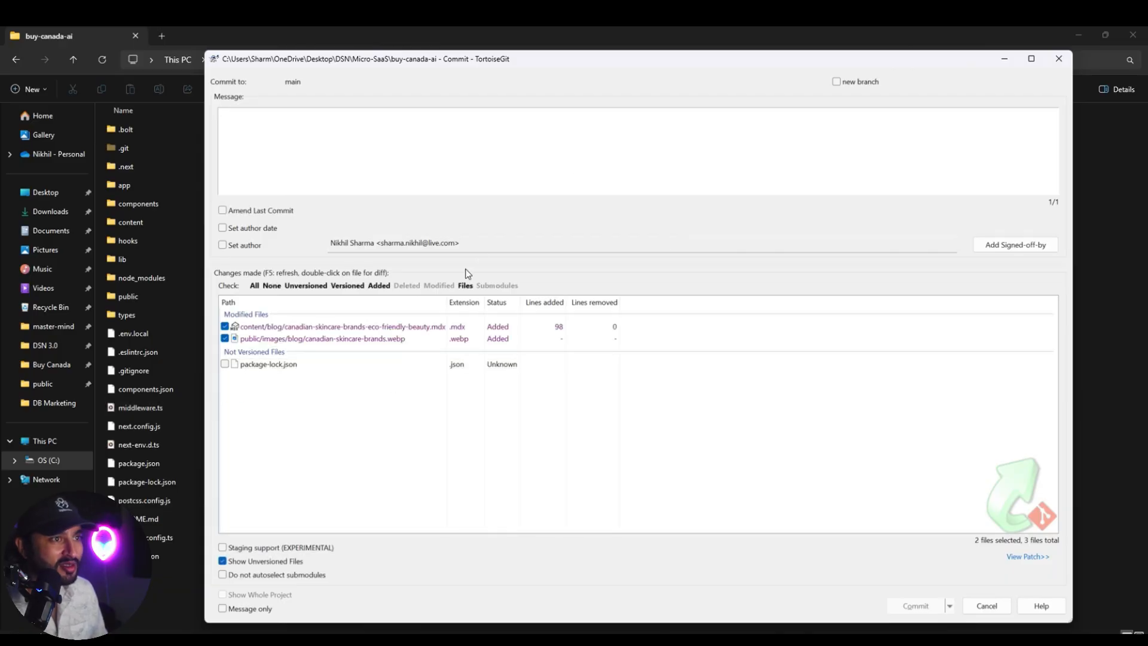
text(Add )
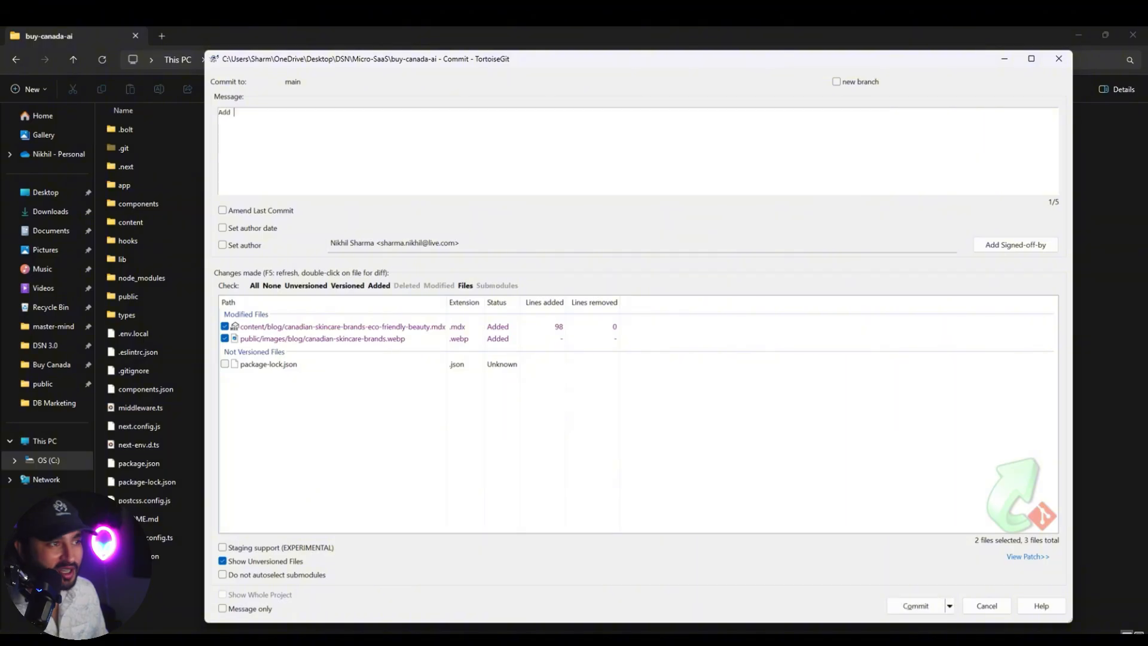
text(a new blog post)
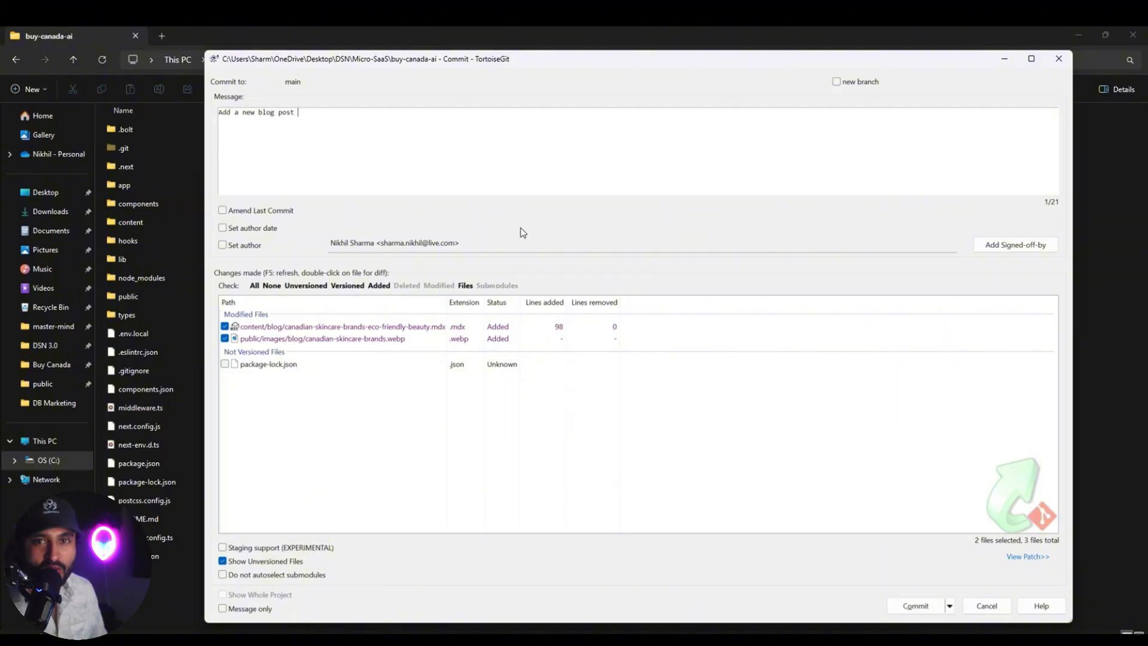
text( on candi)
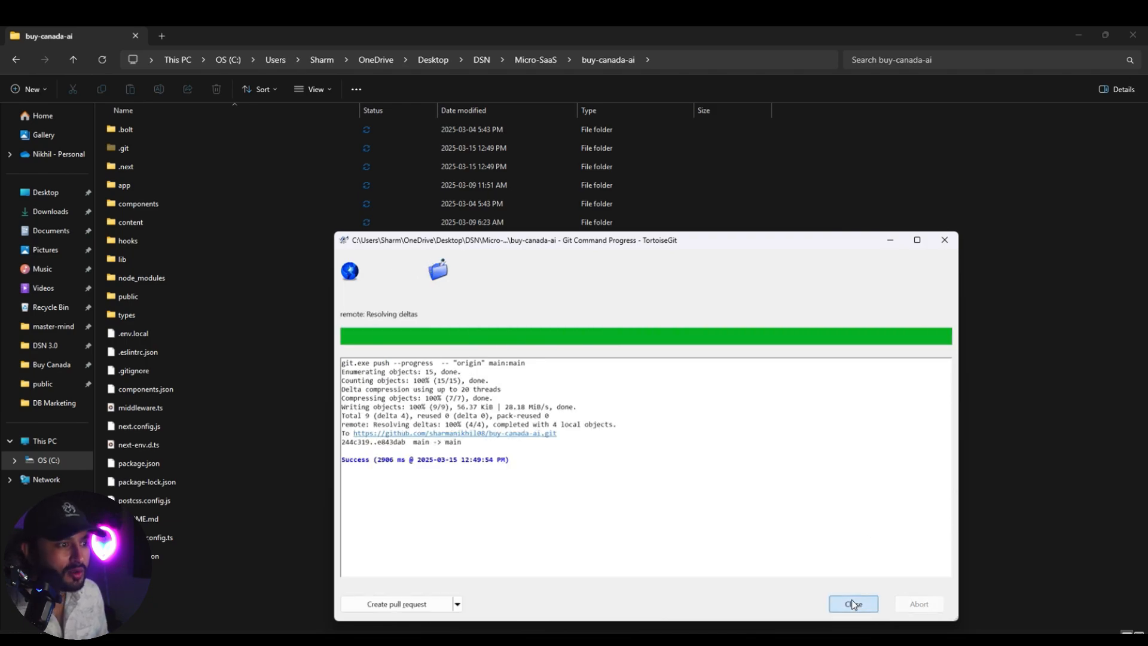
click(852, 604)
Minimize File Explorer, switch to Chrome and check the buy-canada-ai project's deployments in Vercel.
click(1080, 35)
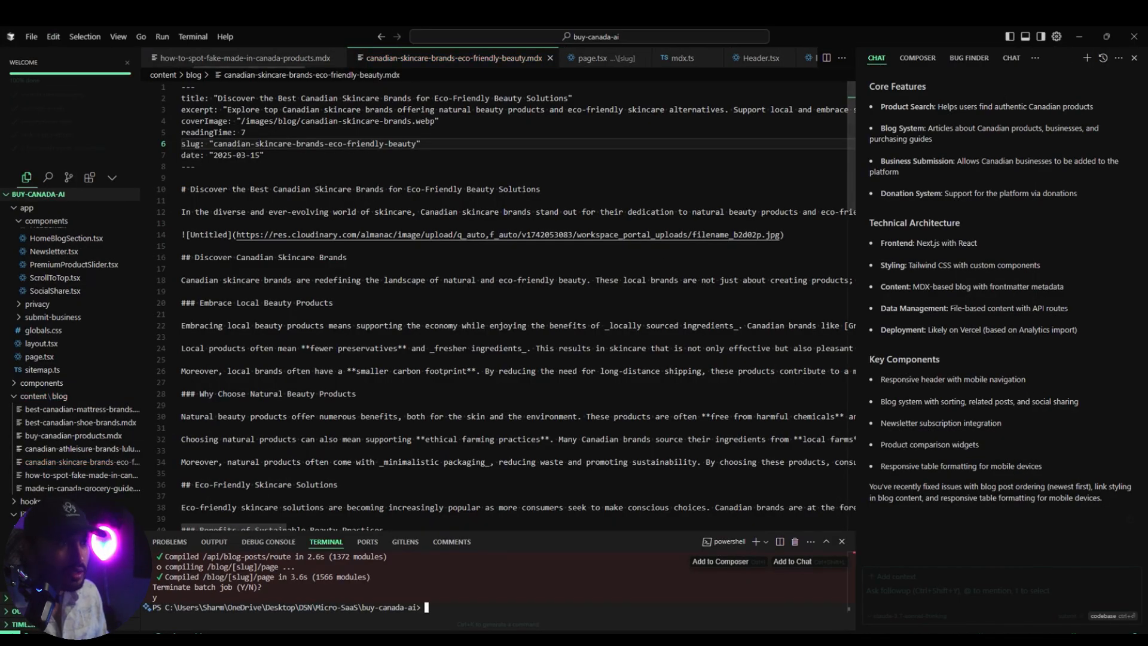
key(alt+Tab)
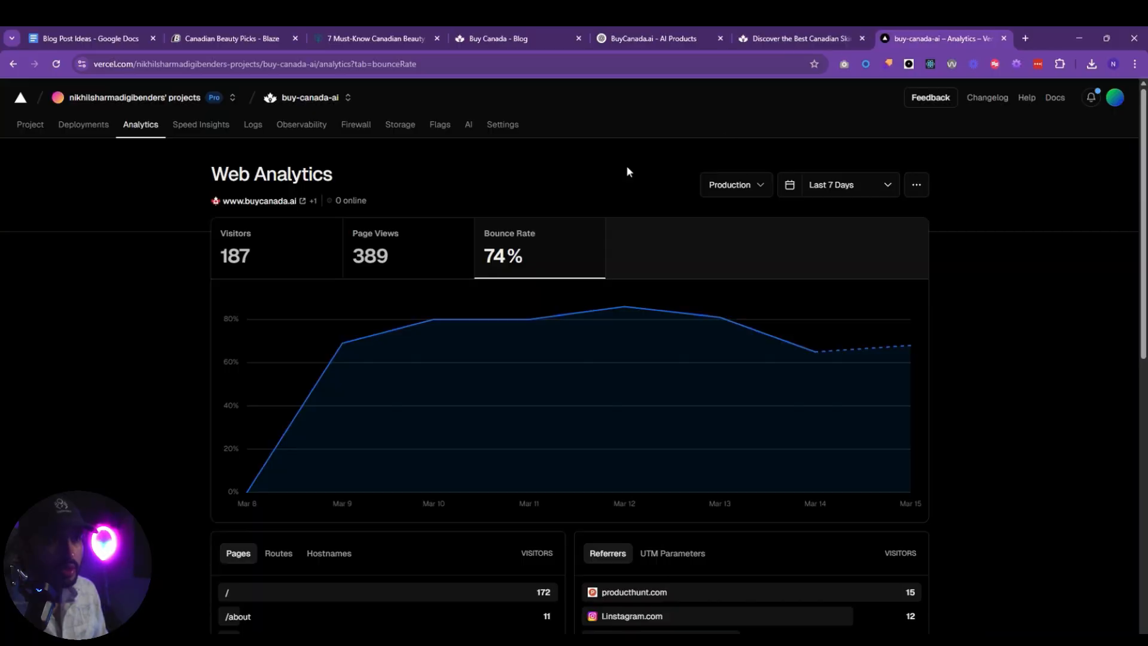
click(83, 125)
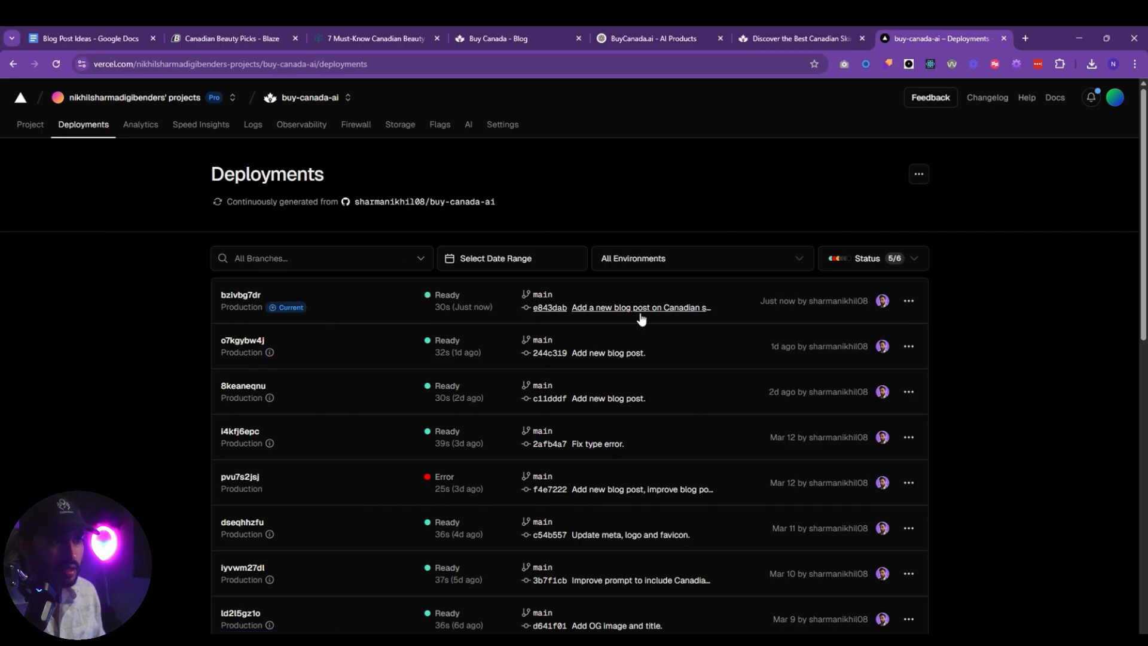
Open the Canadian skincare brands post from the blog section of the live buycanada.ai home page.
click(801, 38)
scroll(110, 249, up, 5)
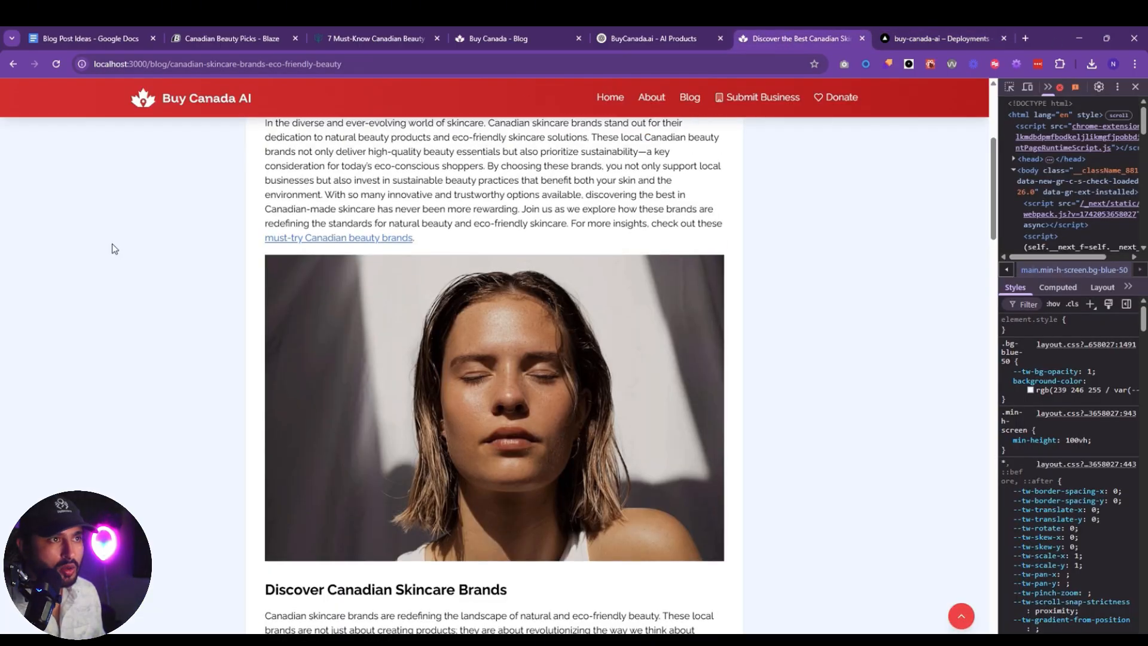
click(624, 35)
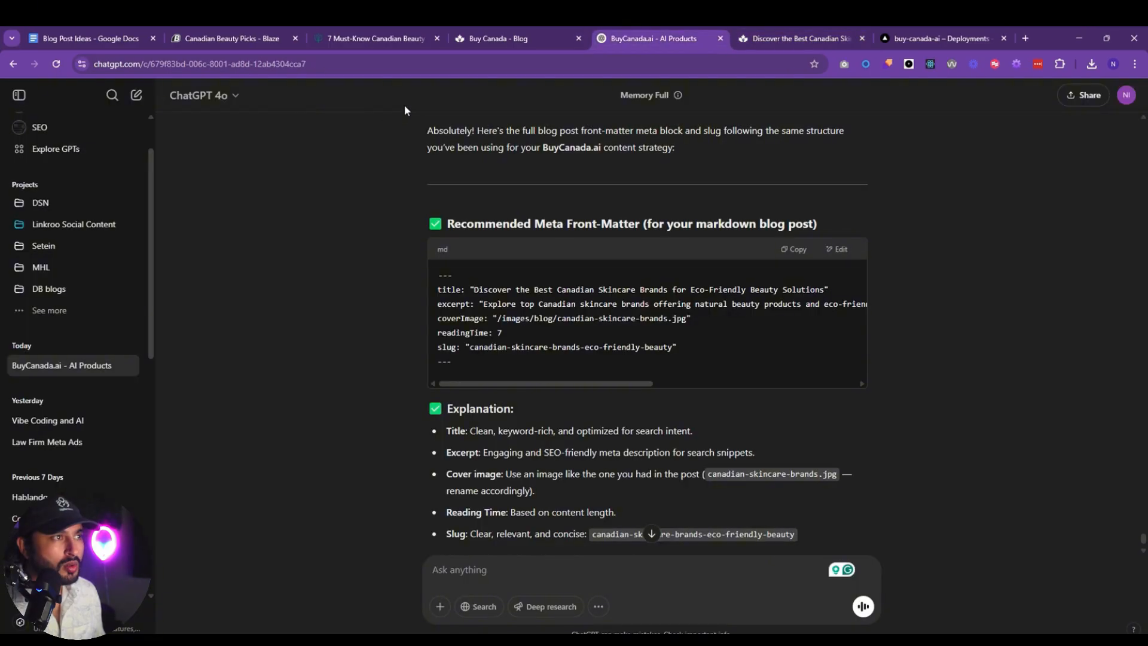
click(773, 33)
click(510, 35)
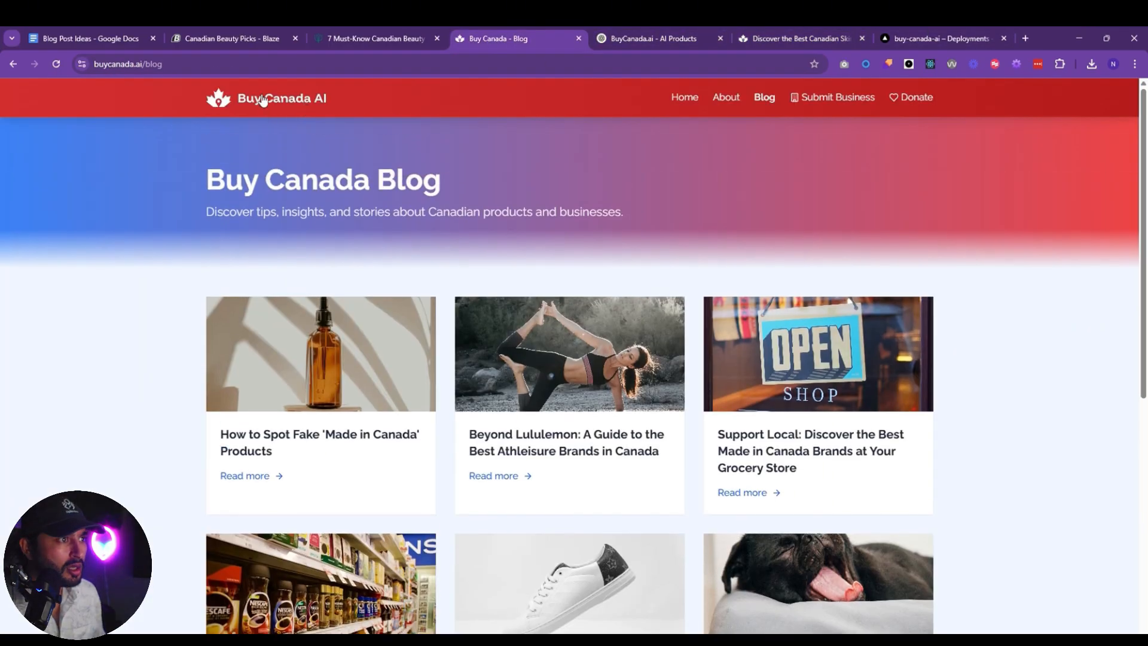
click(263, 101)
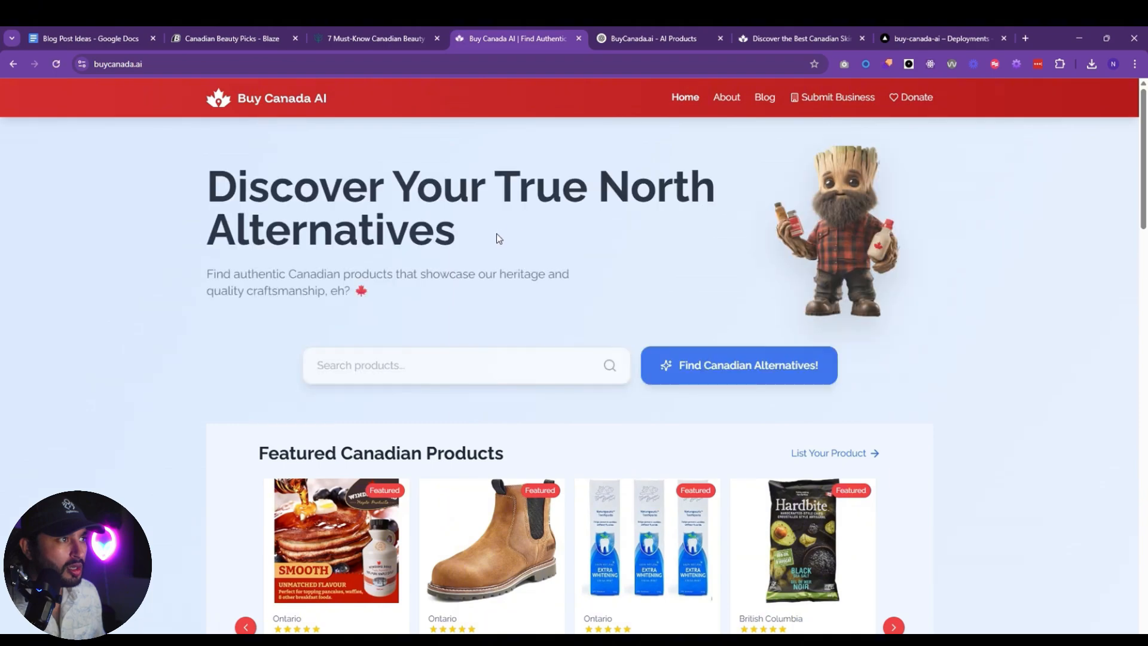
scroll(496, 238, down, 20)
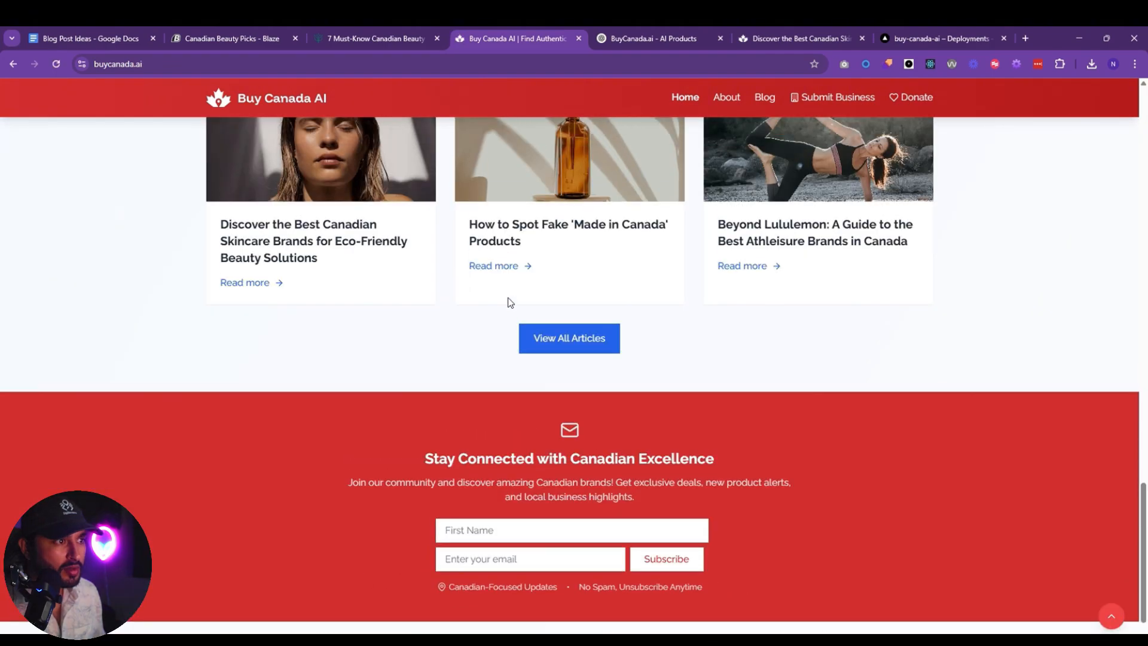
scroll(418, 294, up, 5)
click(317, 438)
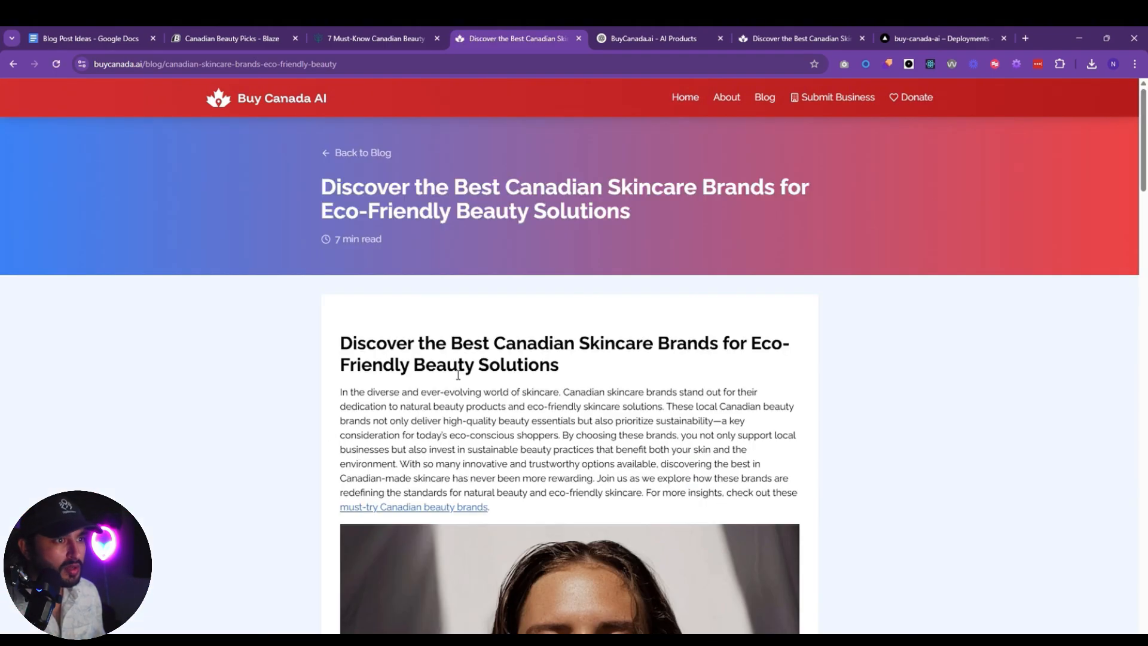
Examine the published skincare post's title, inline image, headings, links and bullet lists on the live site.
scroll(458, 375, down, 2)
scroll(458, 375, up, 2)
scroll(457, 376, down, 10)
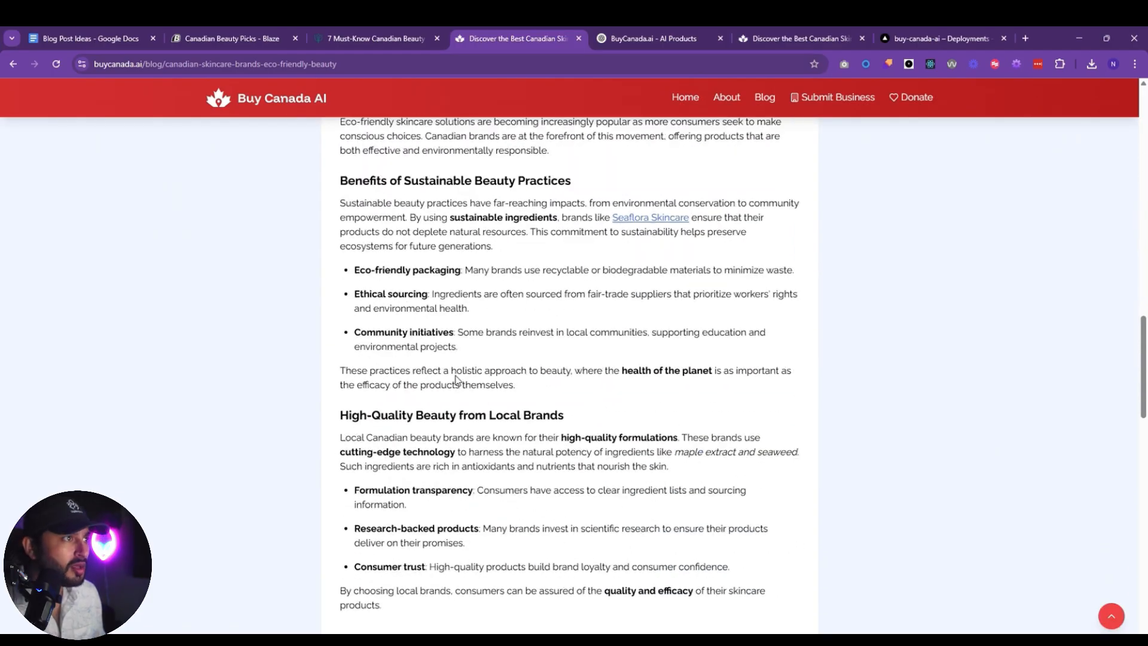
scroll(457, 380, down, 15)
scroll(466, 383, up, 15)
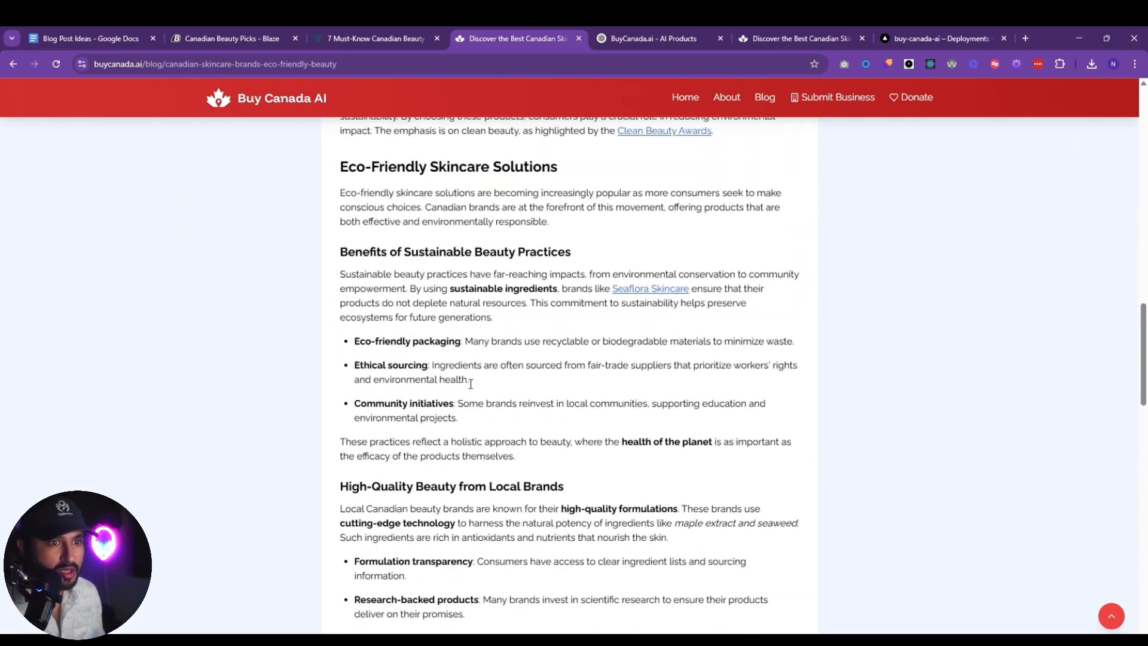
scroll(471, 394, down, 15)
scroll(470, 407, up, 20)
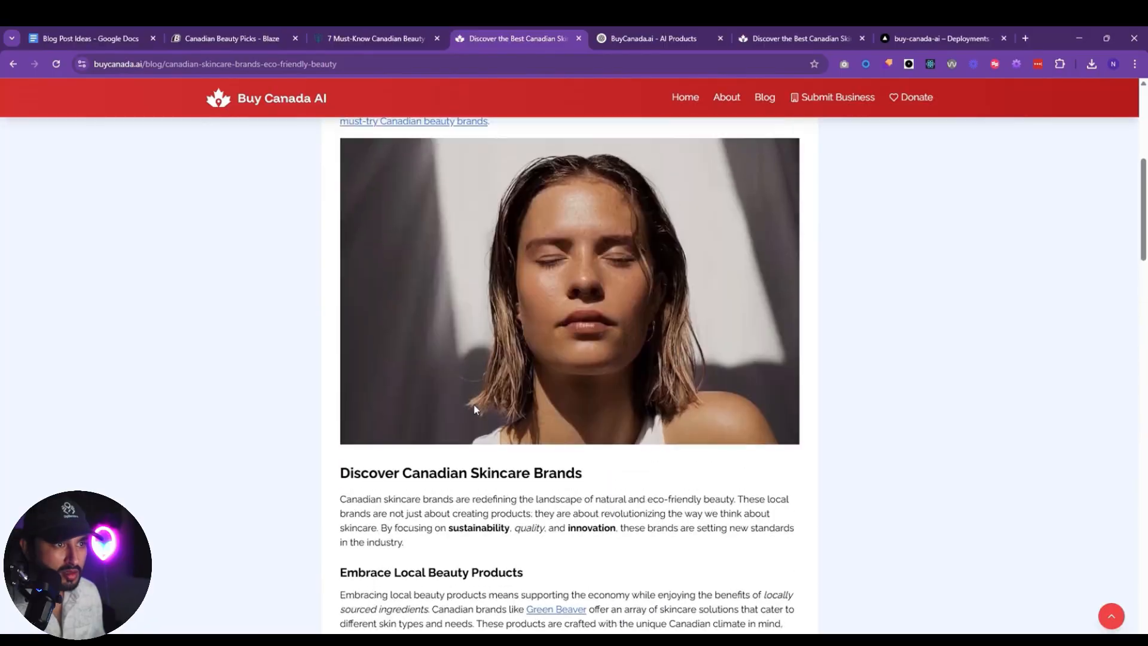
scroll(475, 407, up, 6)
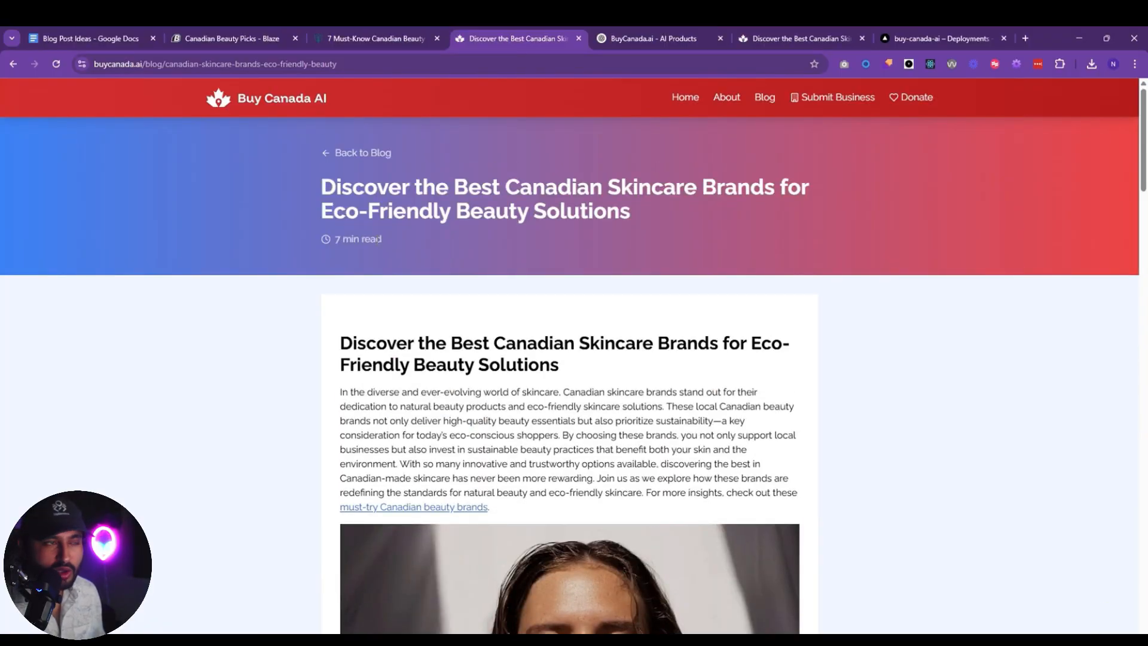
Copy the live skincare post's URL, inspect it in Google Search Console for buycanada.ai, and request indexing.
click(311, 65)
key(ctrl+c)
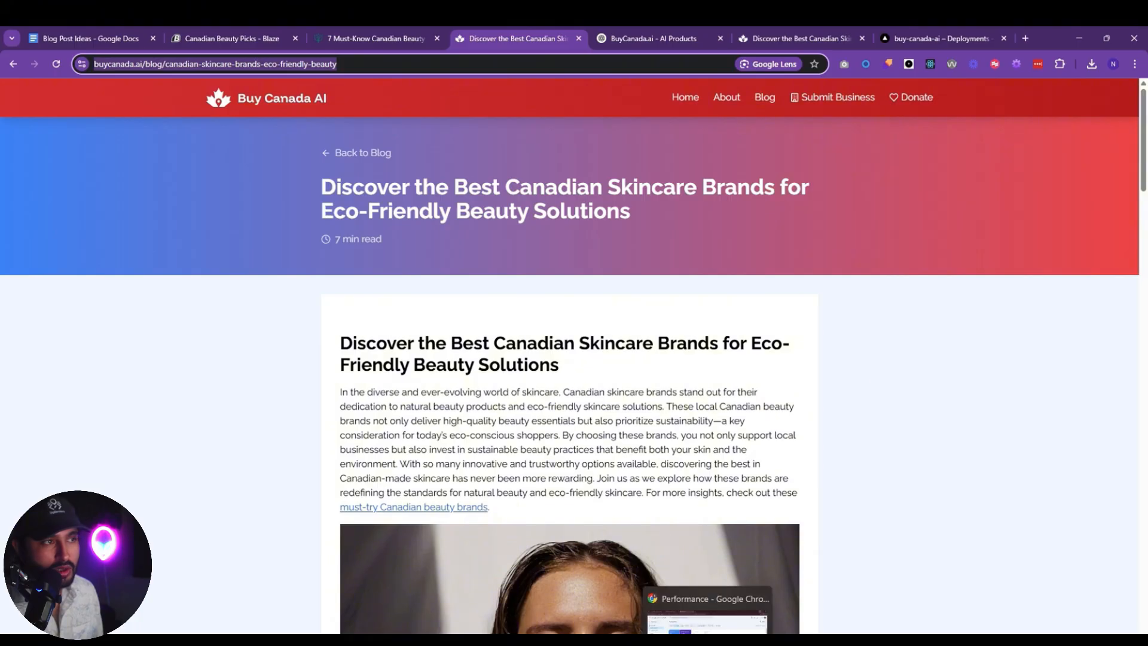
click(707, 613)
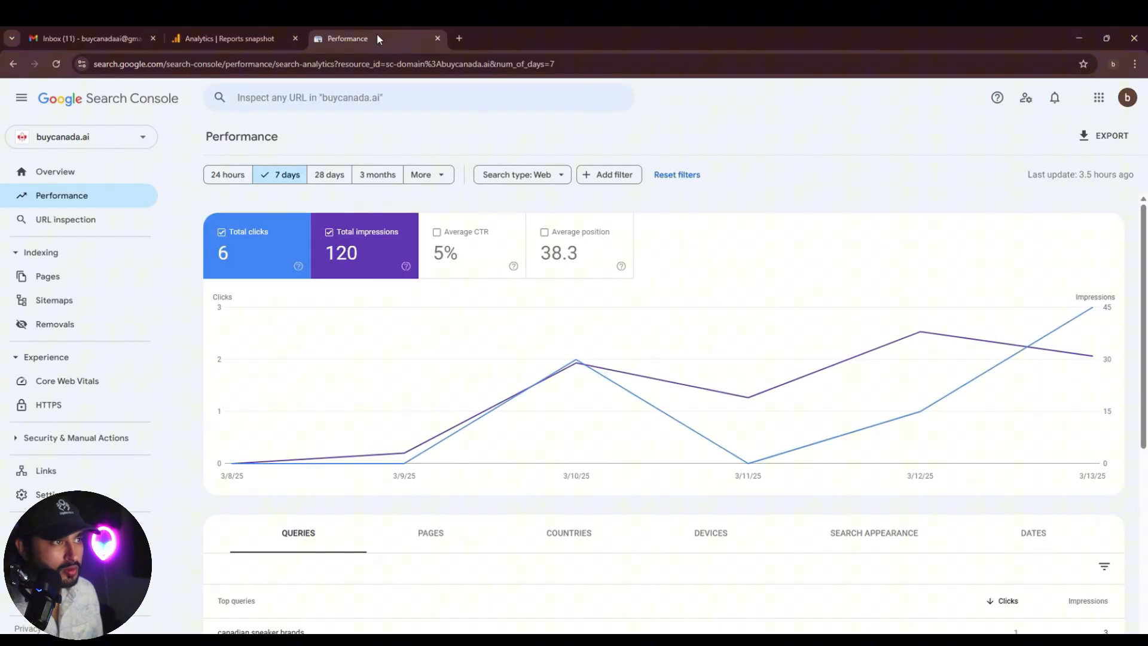
click(386, 101)
key(ctrl+v)
key(Return)
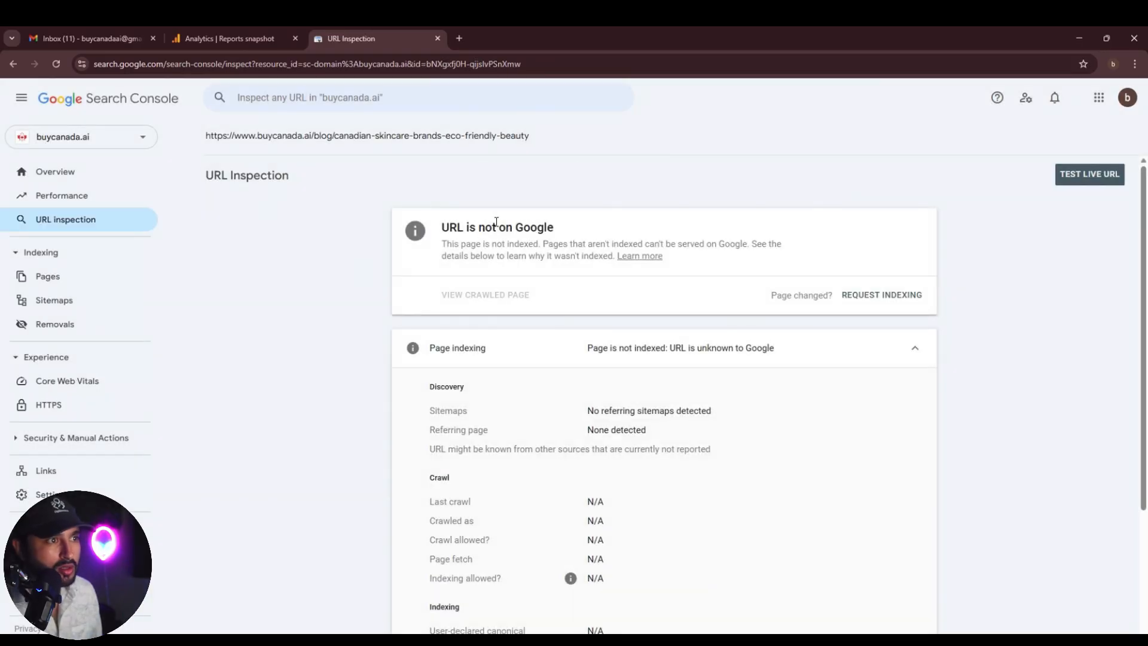
click(893, 295)
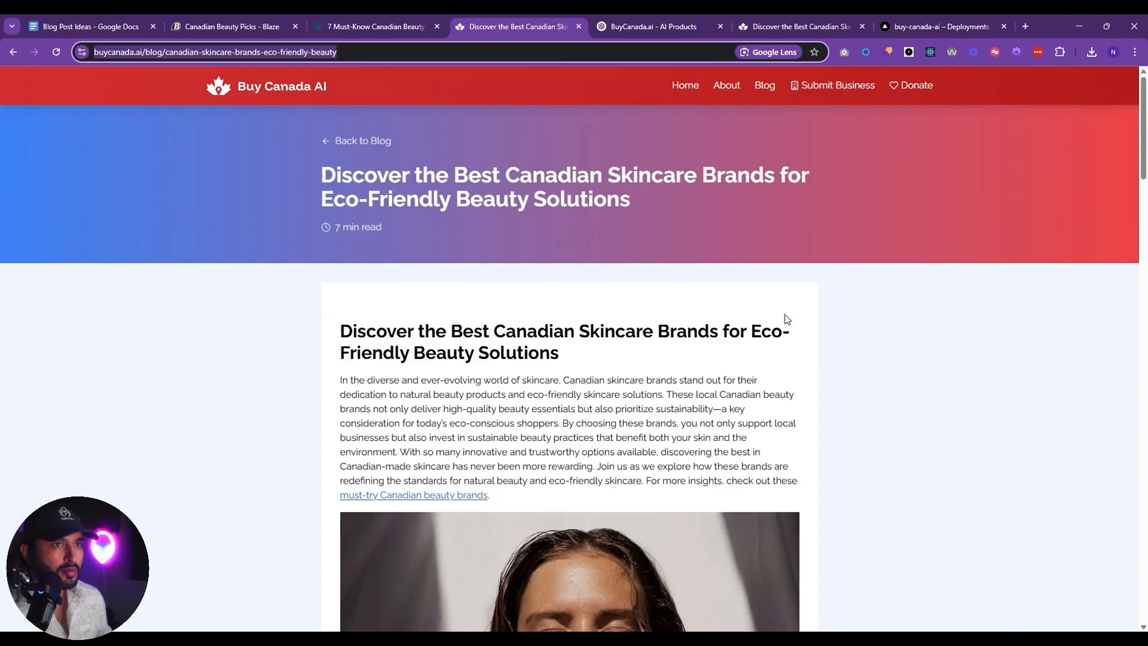
Open the buy-canada-ai project's Web Analytics in Vercel and review the bounce rate and visitors charts for the last 7 days.
click(950, 27)
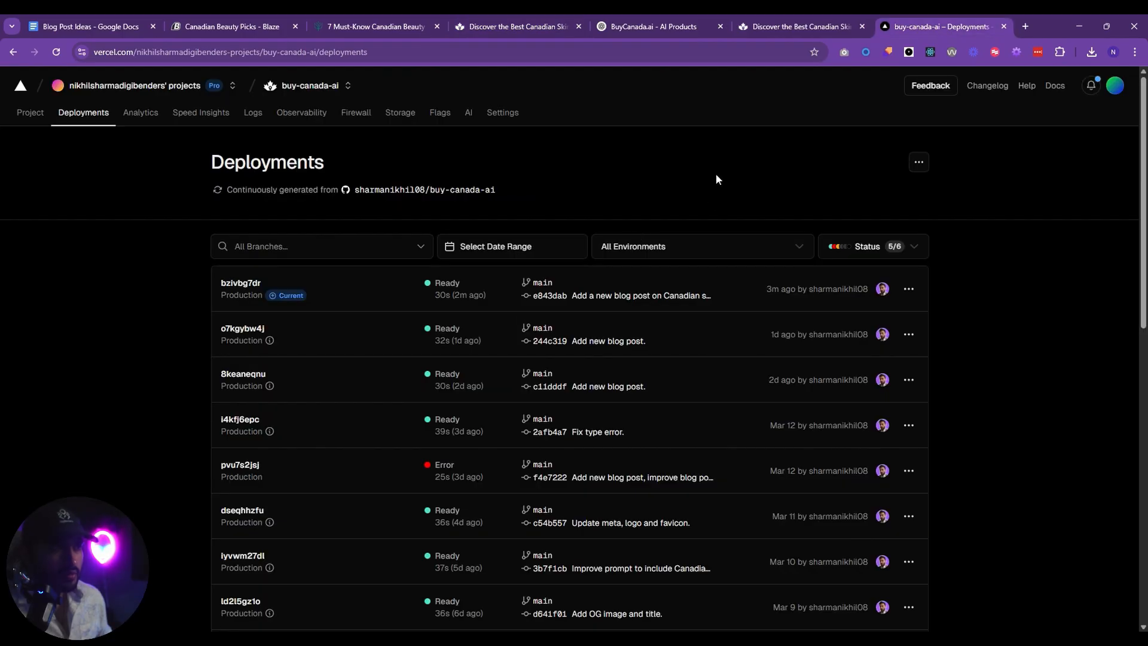
click(143, 114)
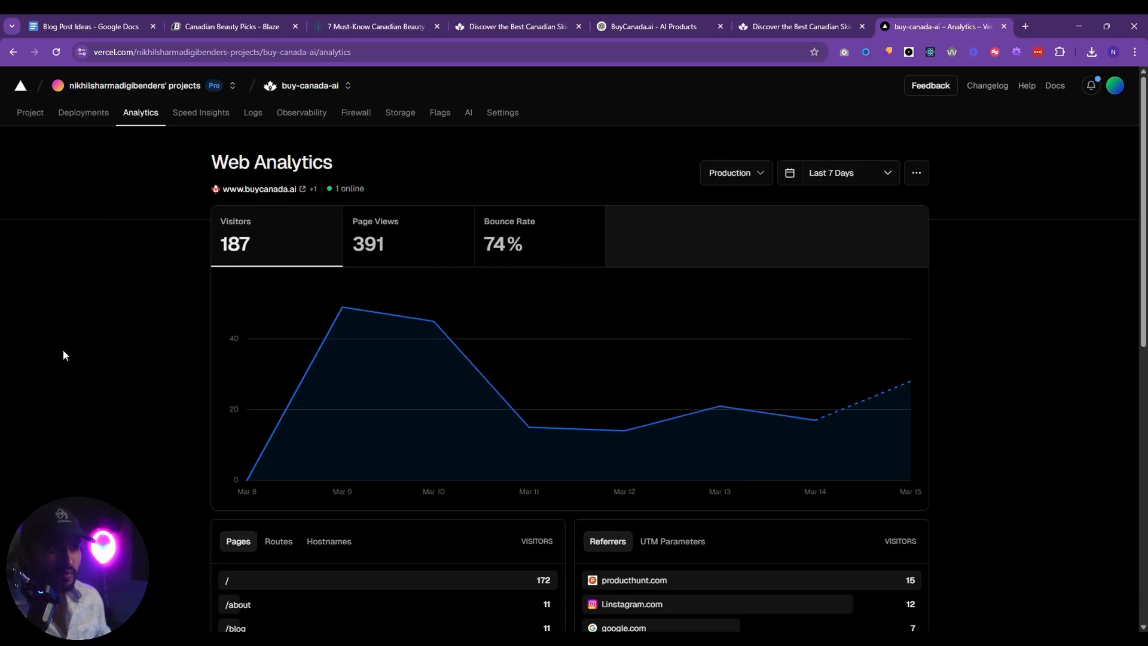
scroll(156, 233, down, 1)
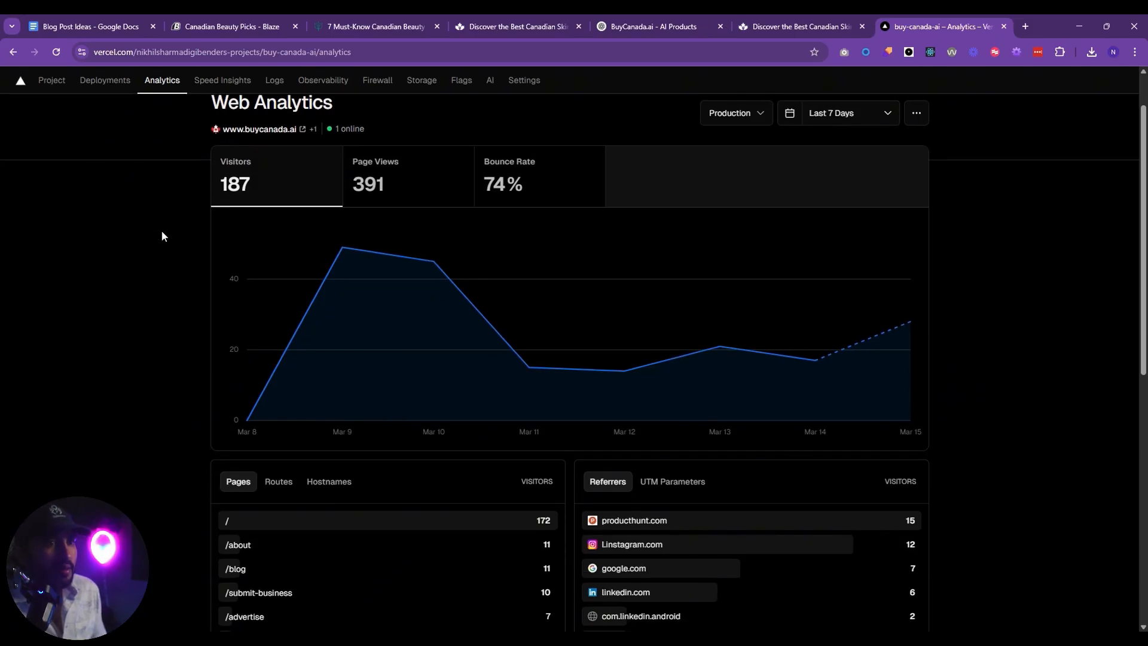
scroll(162, 235, up, 1)
click(533, 258)
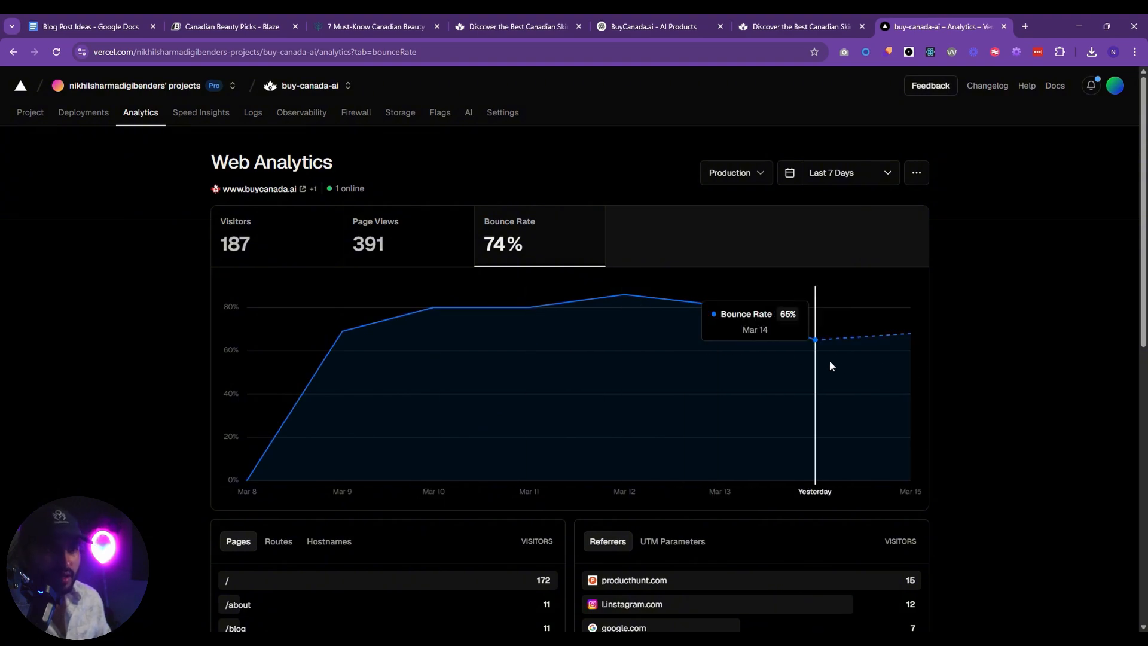
click(267, 256)
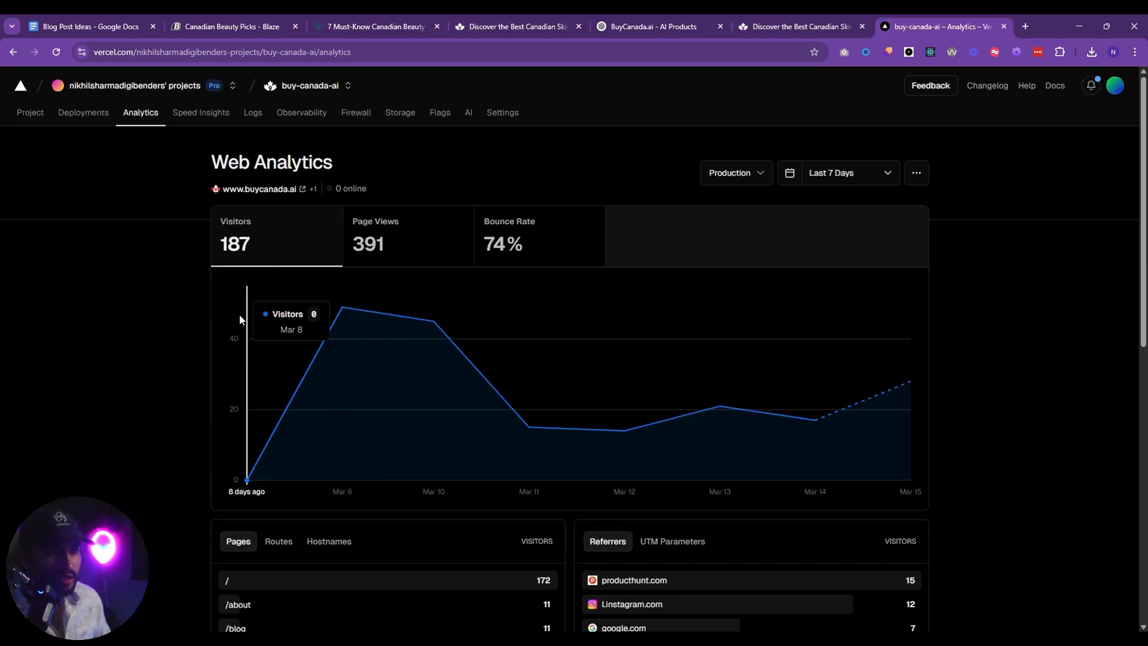
Review the full list of visitor countries in the Vercel analytics, then close it.
scroll(227, 359, down, 4)
scroll(217, 365, down, 6)
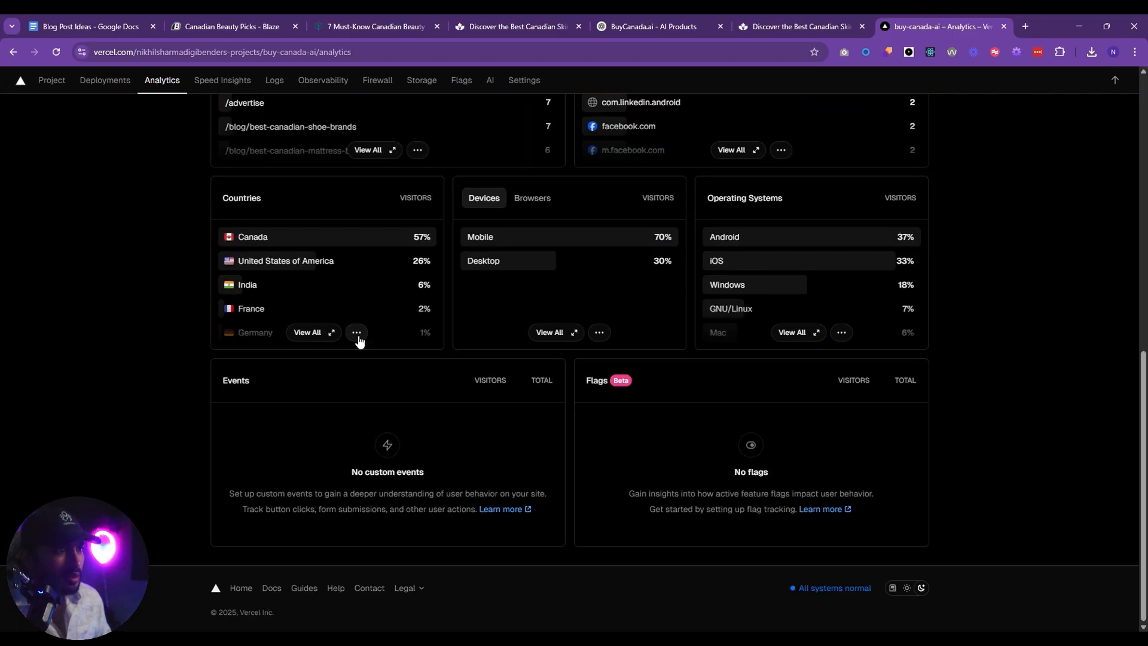
click(328, 333)
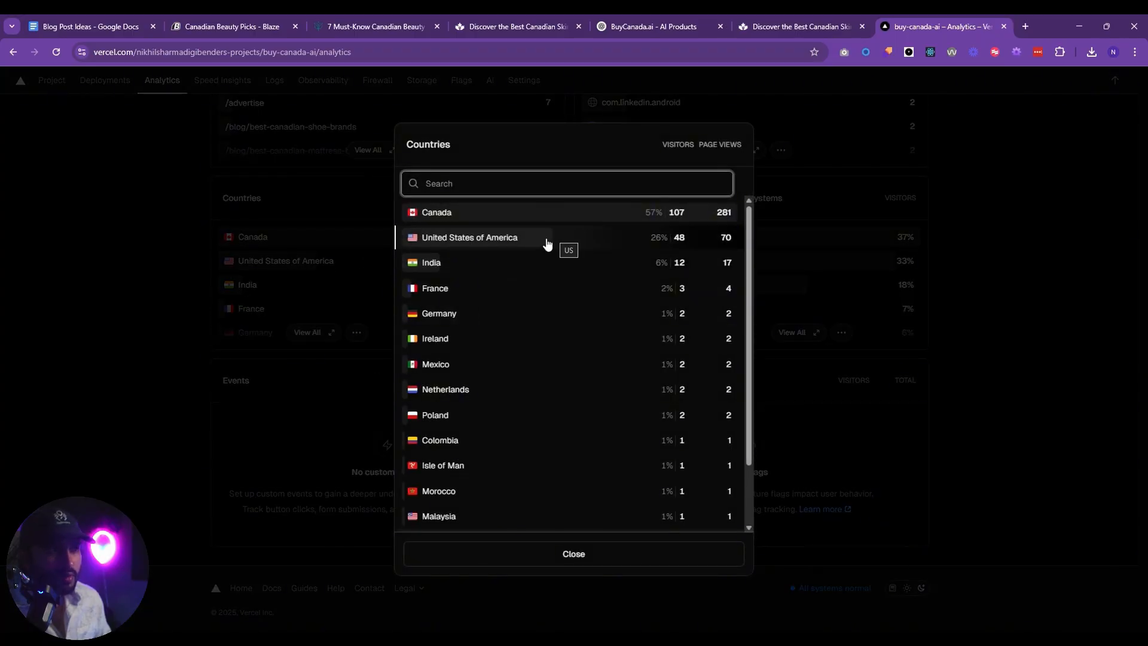
scroll(528, 264, down, 2)
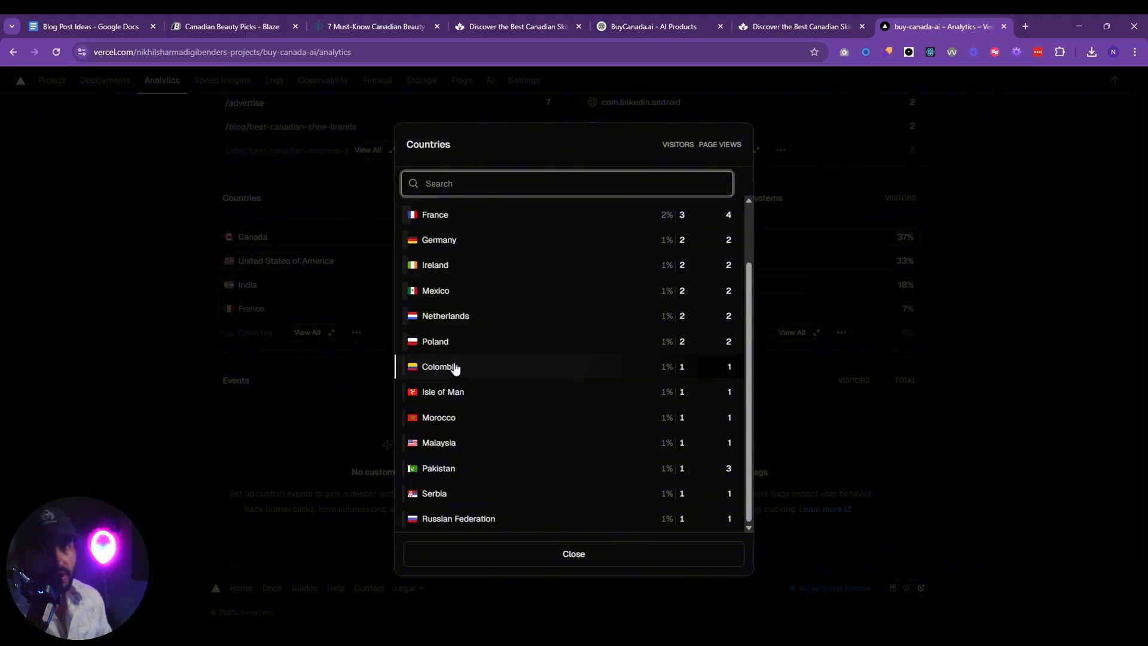
scroll(454, 367, up, 2)
click(52, 233)
Examine the top pages, referrers, devices and operating systems in the analytics, then return to the visitors chart.
scroll(615, 331, up, 5)
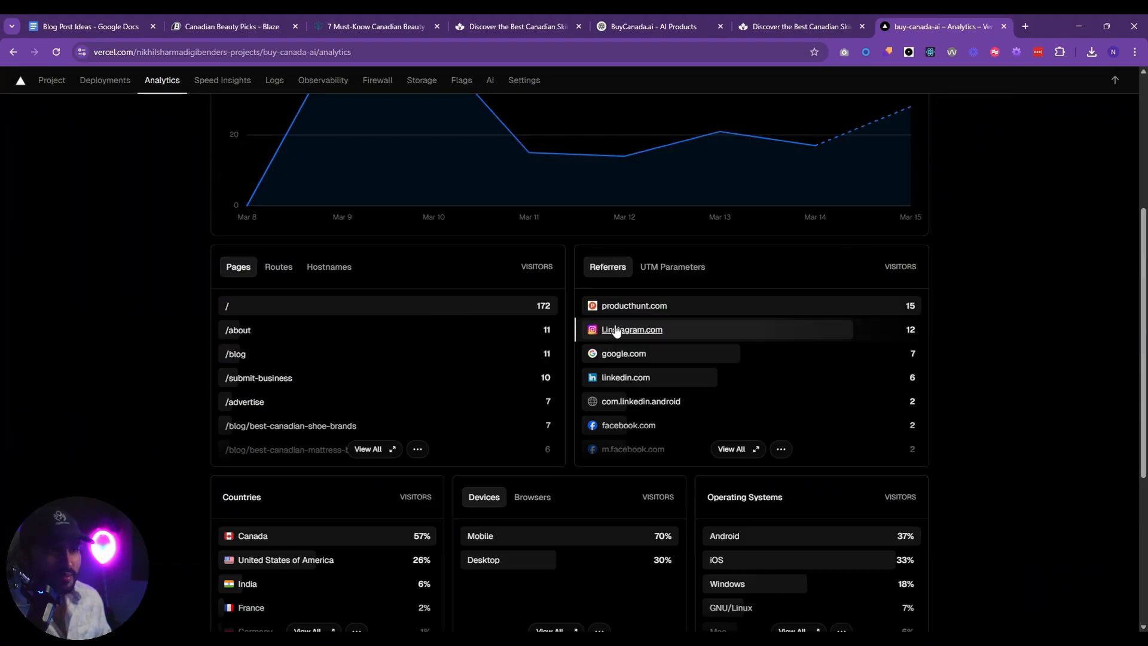
scroll(718, 600, down, 2)
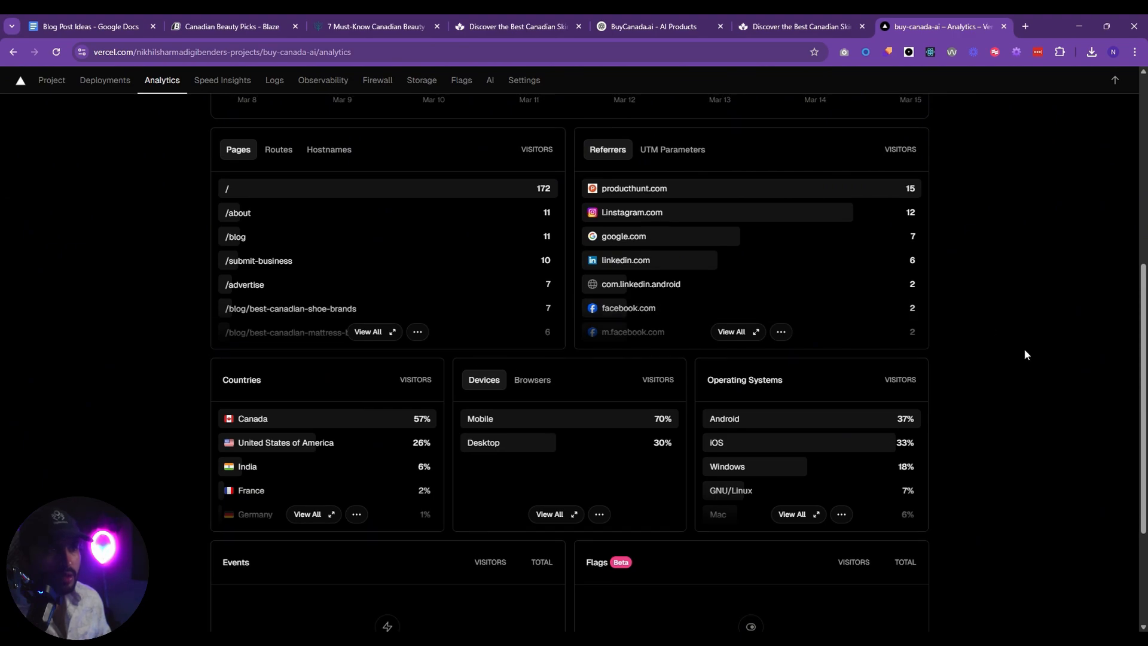
scroll(1023, 353, up, 6)
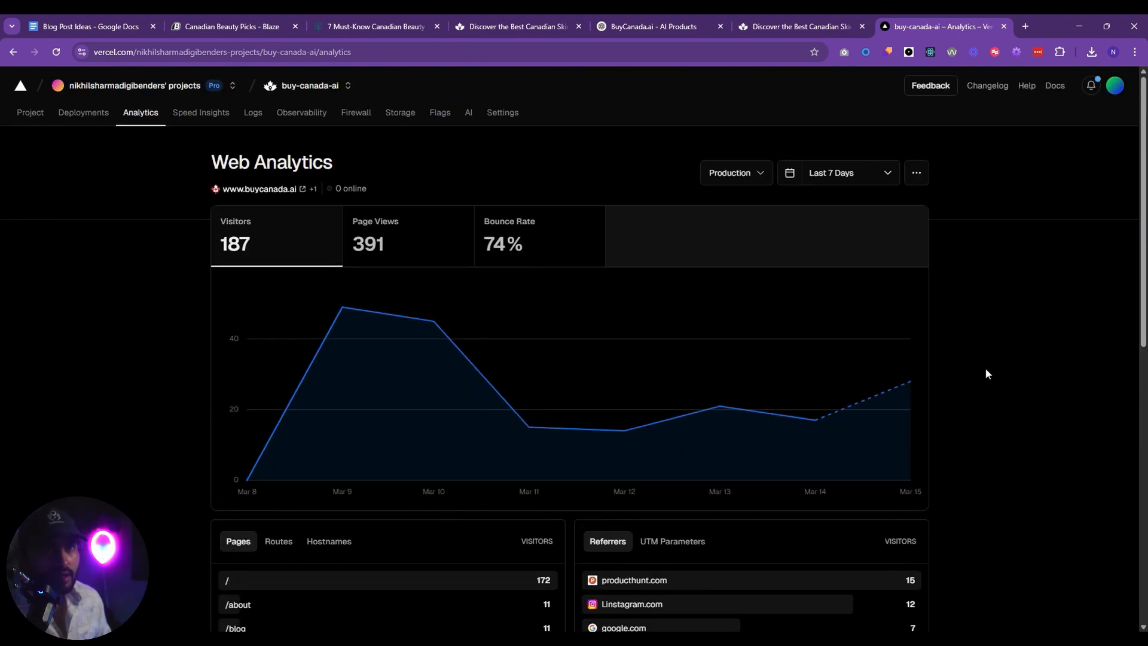